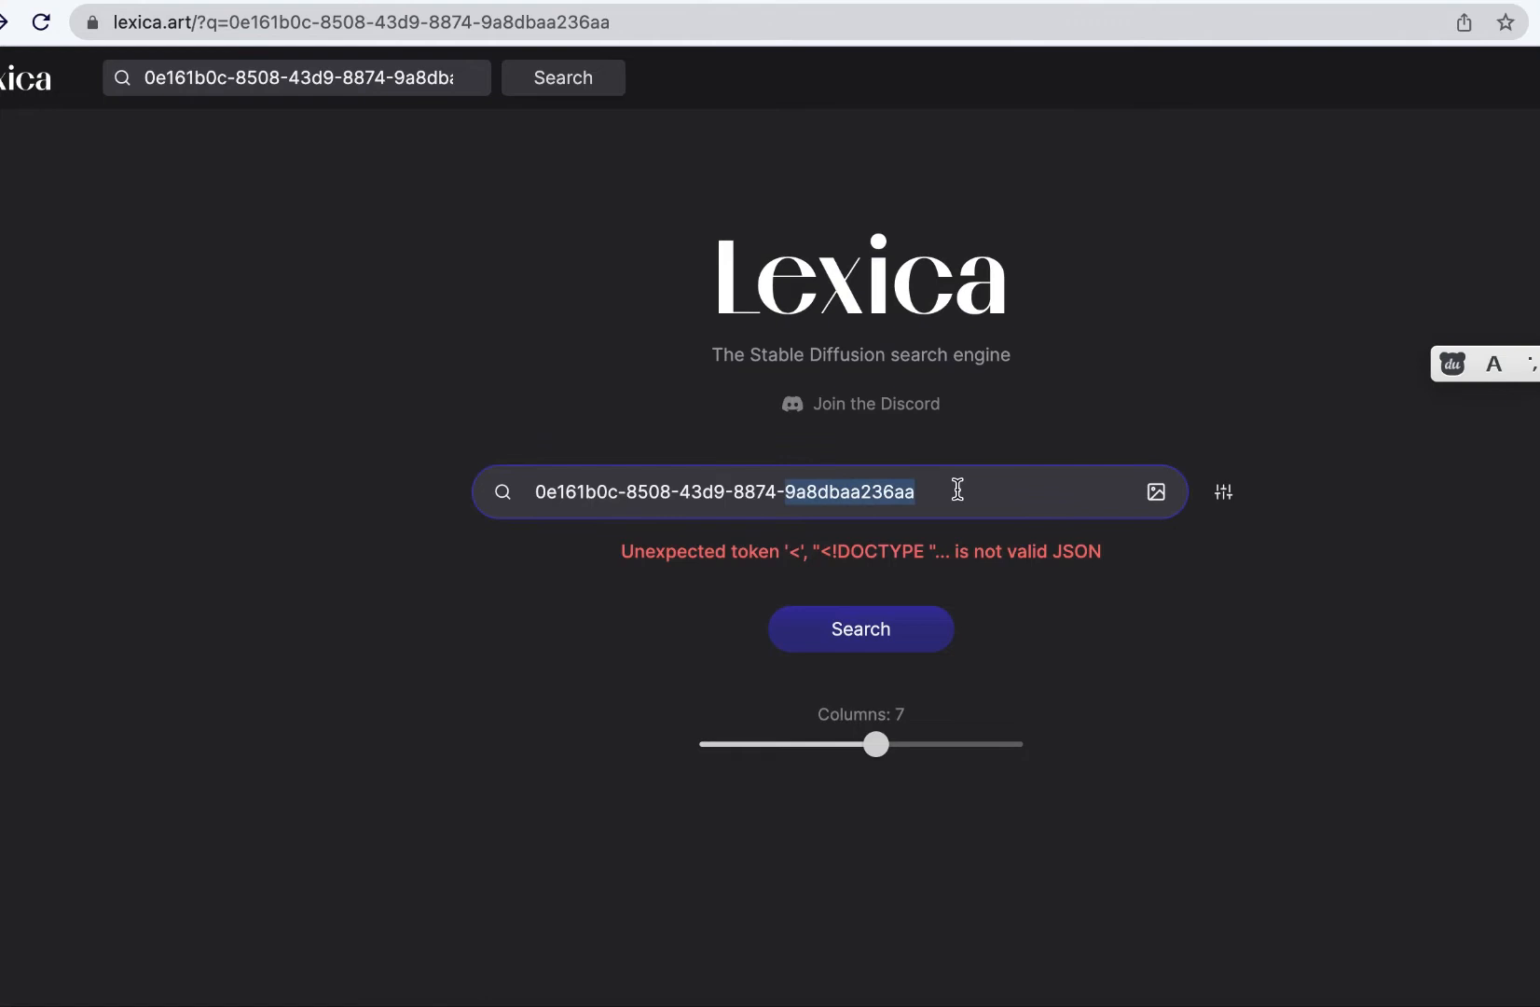
# Clear the image ID query from the main search field.
pyautogui.press('BackSpace')
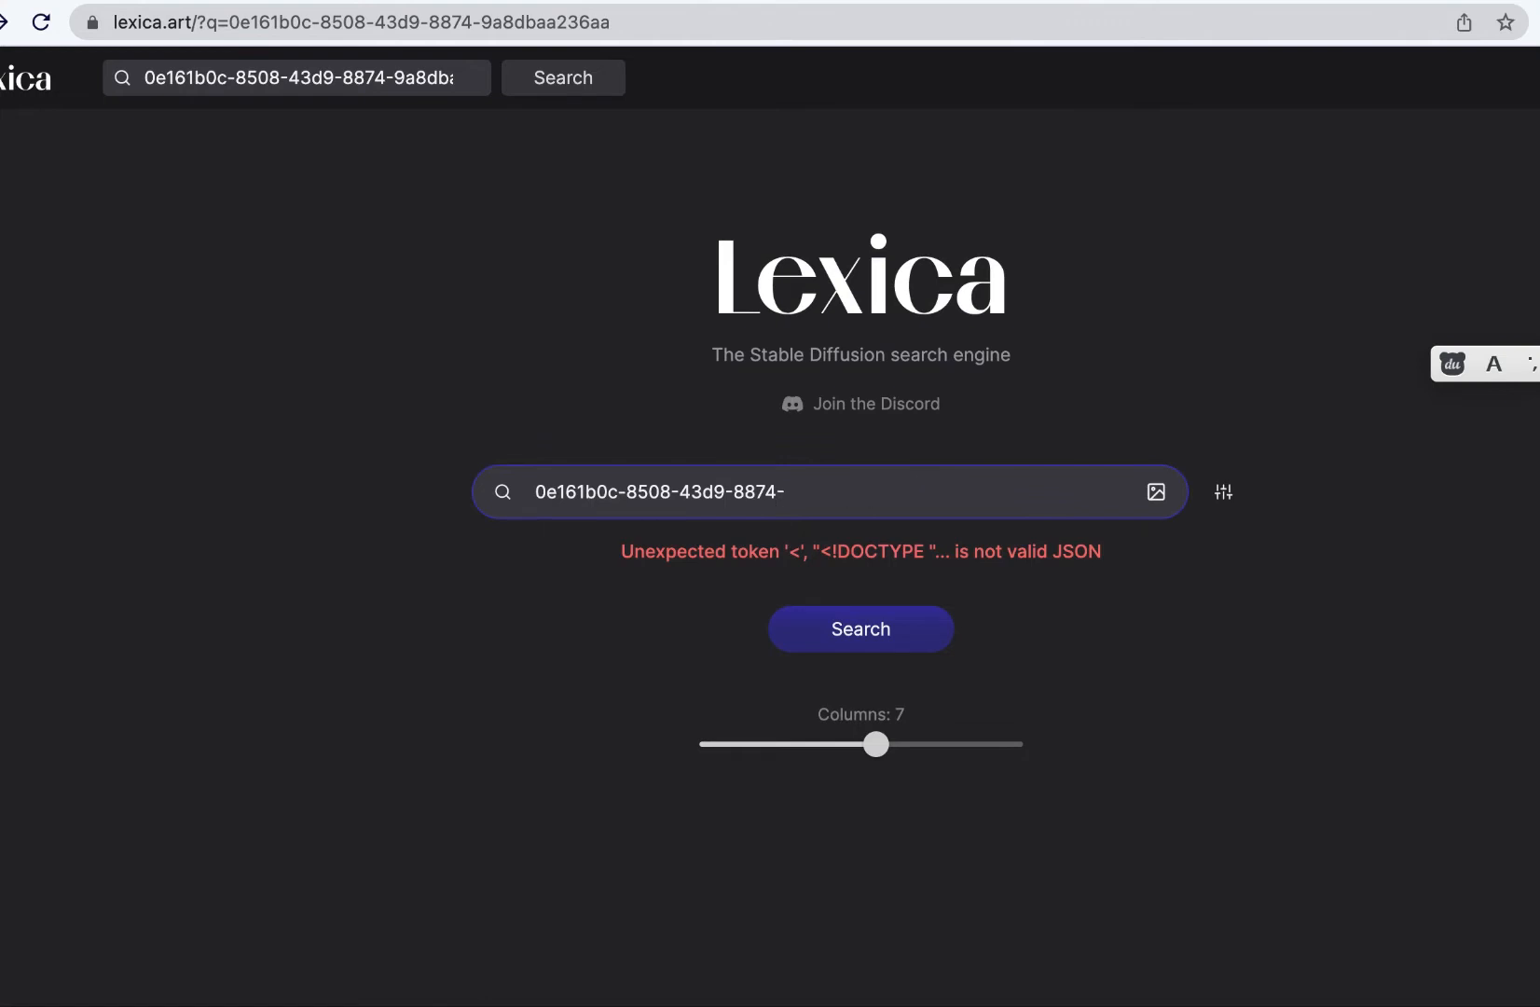
pyautogui.press('BackSpace')
pyautogui.press('BackSpace')
pyautogui.press('BackSpace')
pyautogui.press('BackSpace')
pyautogui.press('BackSpace')
pyautogui.press('BackSpace')
pyautogui.press('BackSpace')
pyautogui.press('BackSpace')
pyautogui.press('BackSpace')
pyautogui.press('BackSpace')
pyautogui.press('BackSpace')
pyautogui.press('BackSpace')
pyautogui.press('BackSpace')
pyautogui.press('BackSpace')
pyautogui.press('BackSpace')
pyautogui.press('BackSpace')
pyautogui.press('BackSpace')
pyautogui.press('BackSpace')
pyautogui.press('BackSpace')
pyautogui.press('BackSpace')
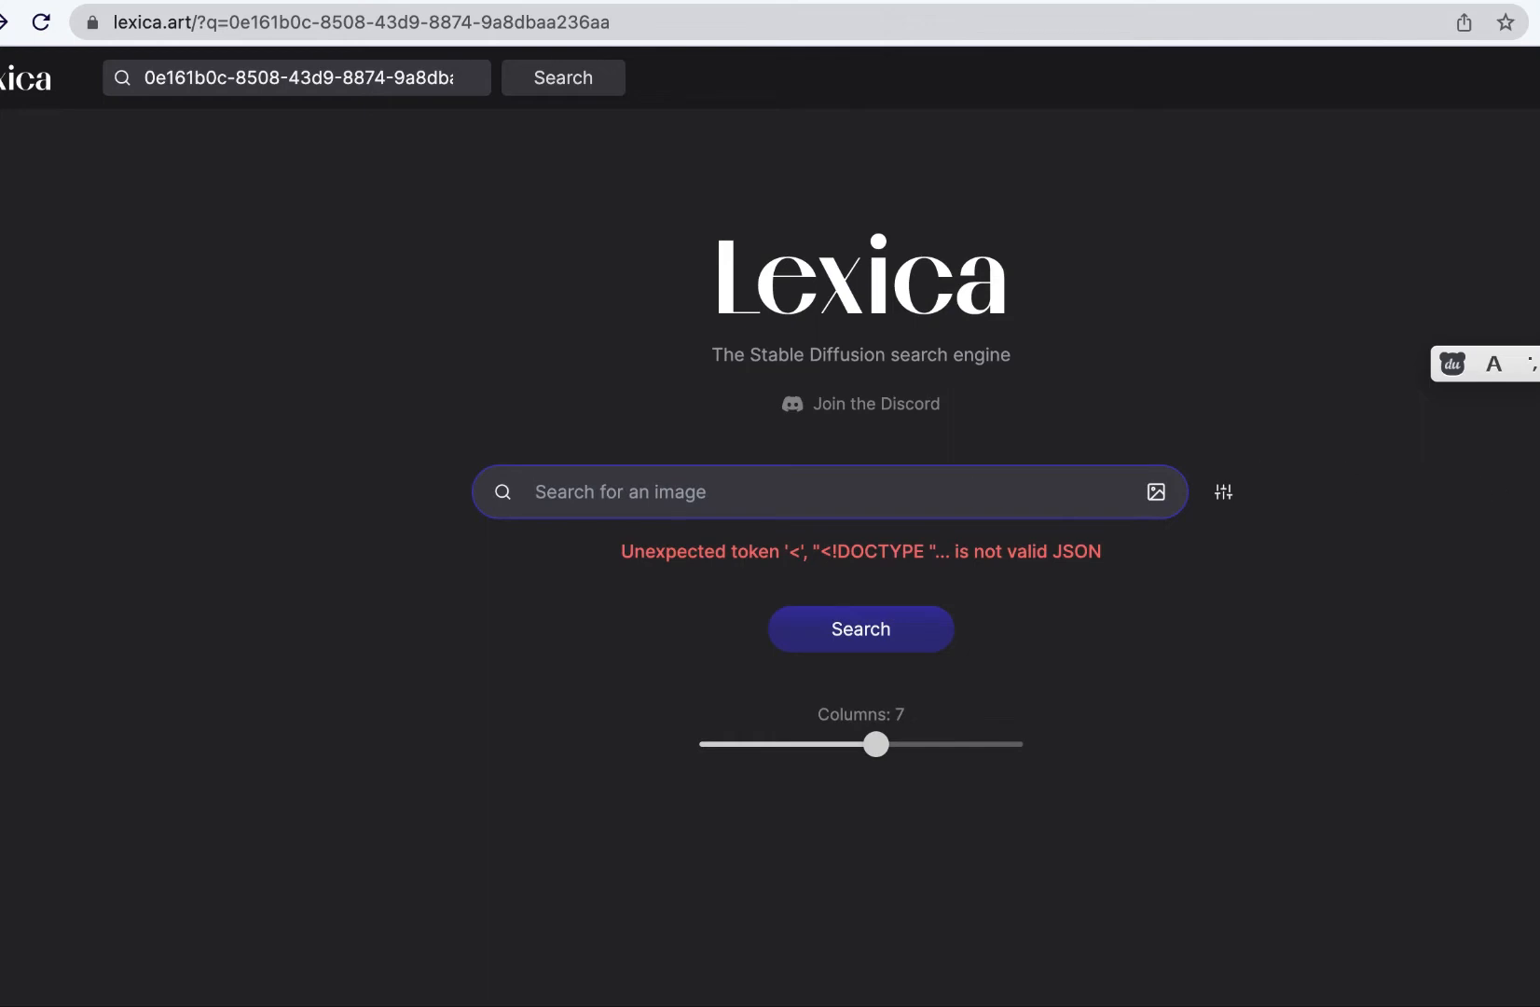
pyautogui.click(1537, 508)
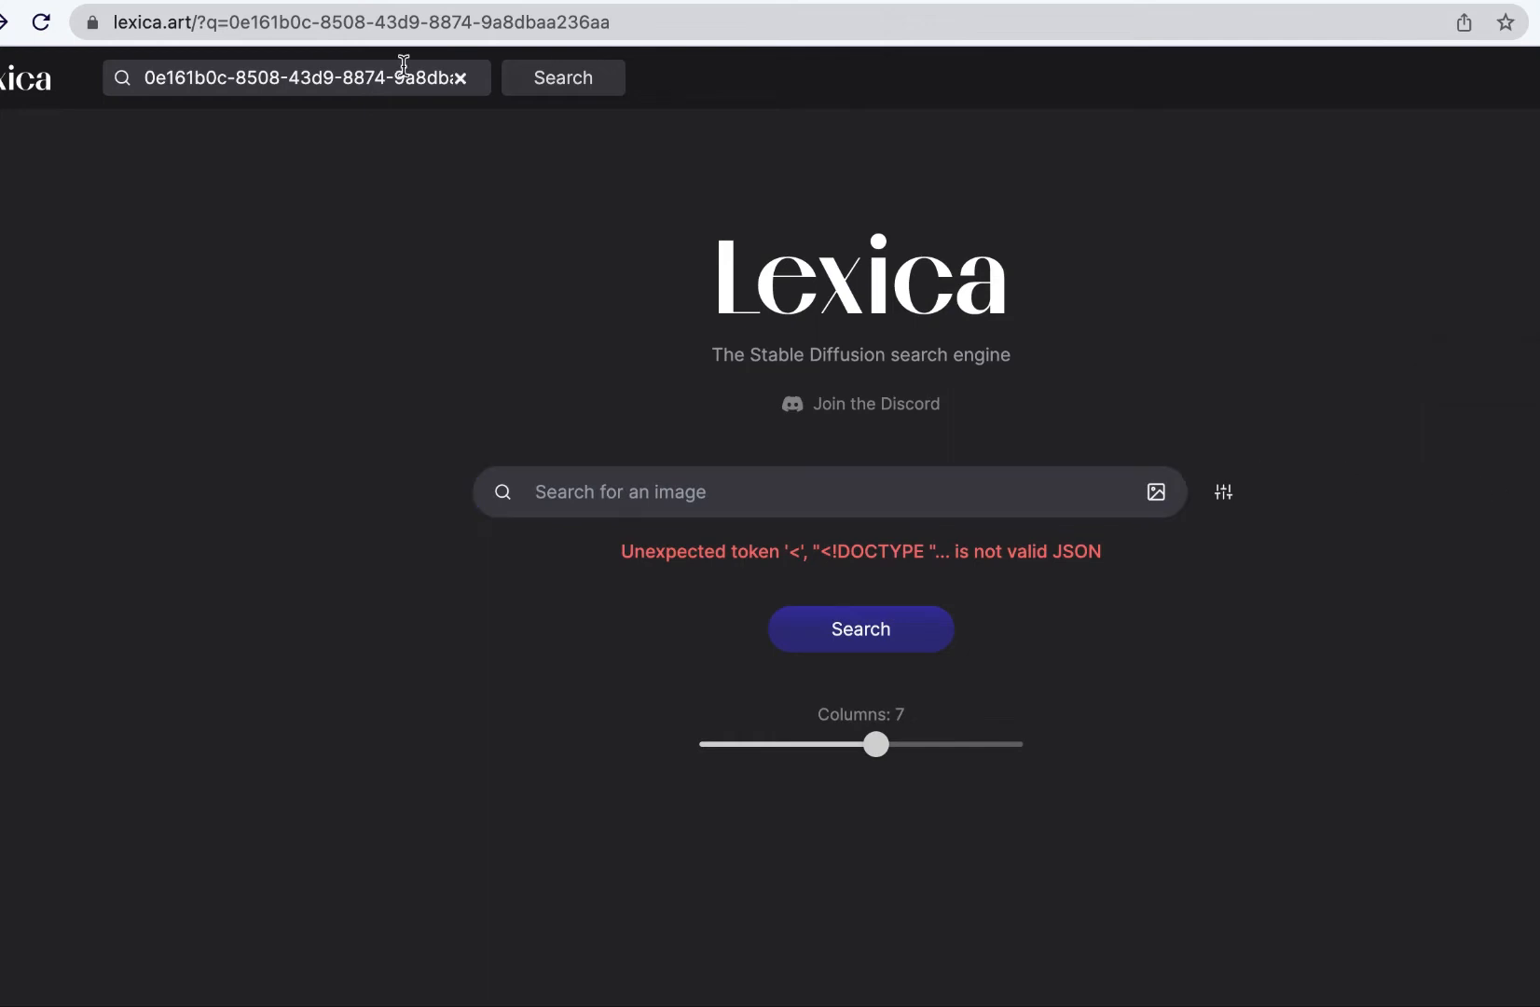
# Reload the search page and browse the image results for the existing image ID query.
pyautogui.click(40, 23)
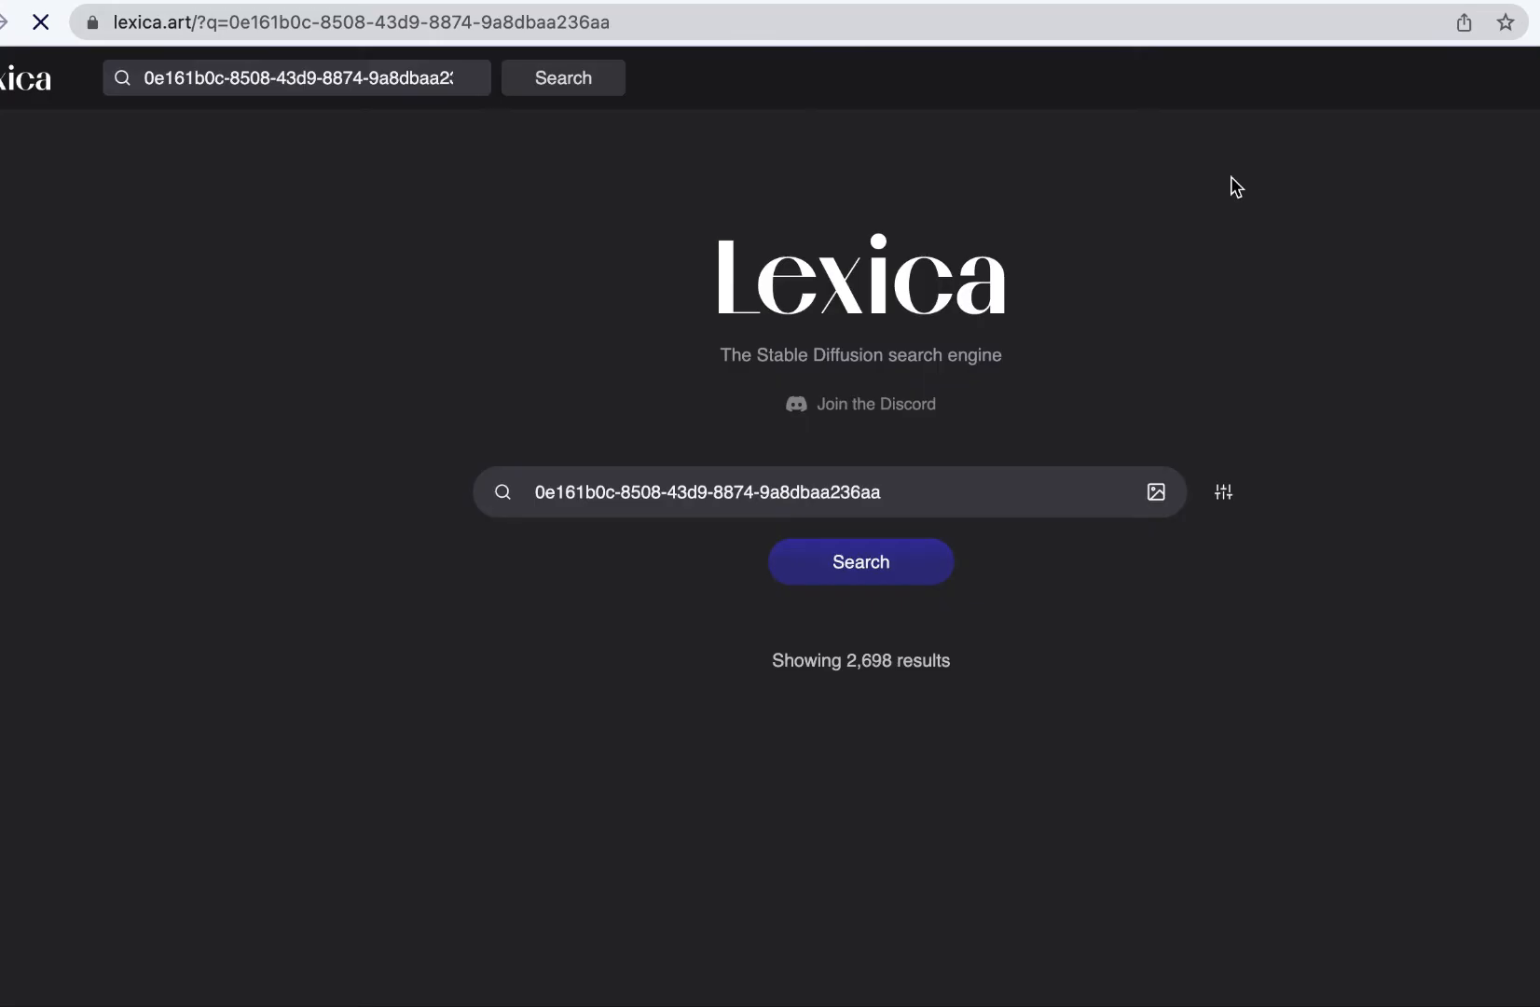
pyautogui.click(876, 569)
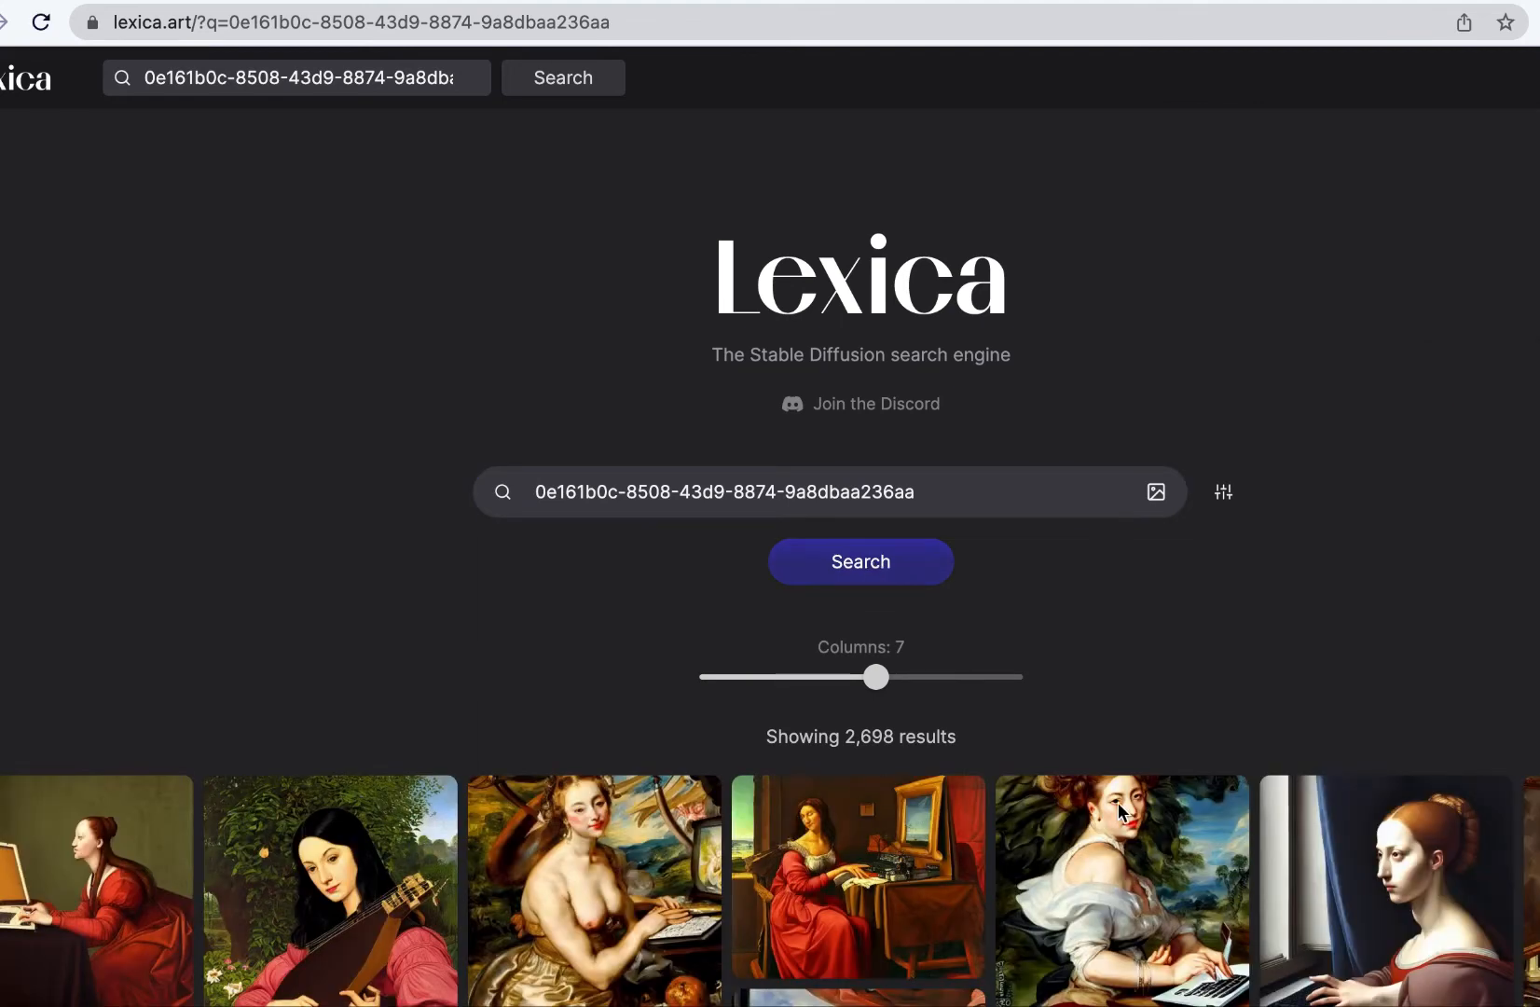
pyautogui.scroll(-6, 1118, 801)
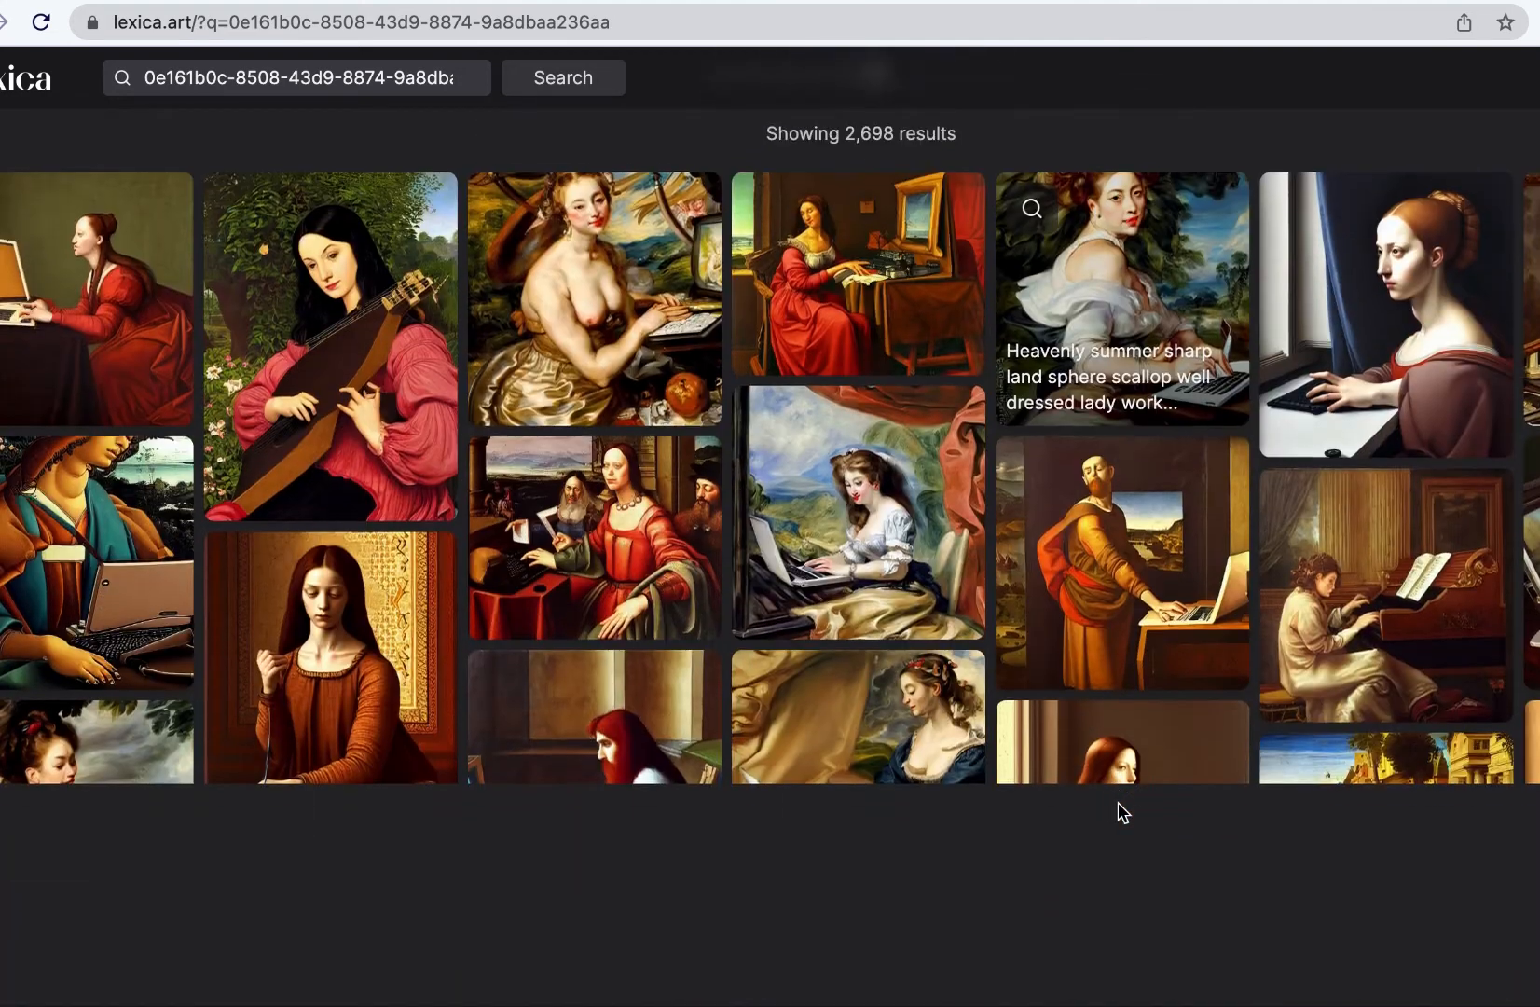
pyautogui.scroll(-1, 1118, 802)
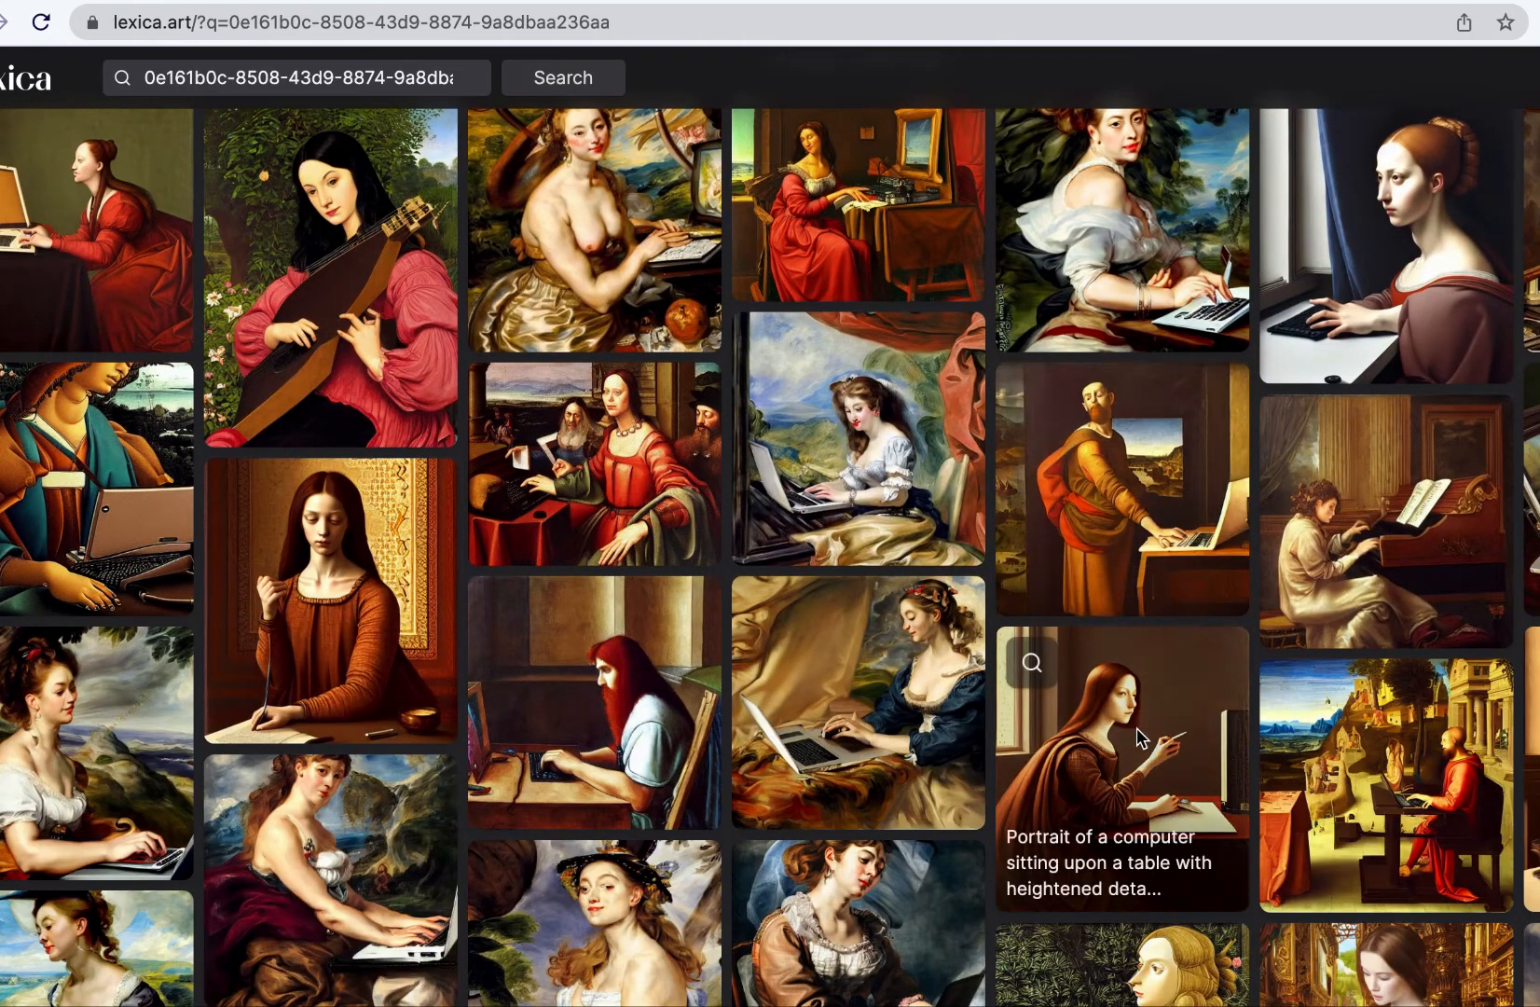
# Copy the prompt of the "Portrait of a computer sitting upon a table" result and highlight its seed and dimensions.
pyautogui.click(1137, 738)
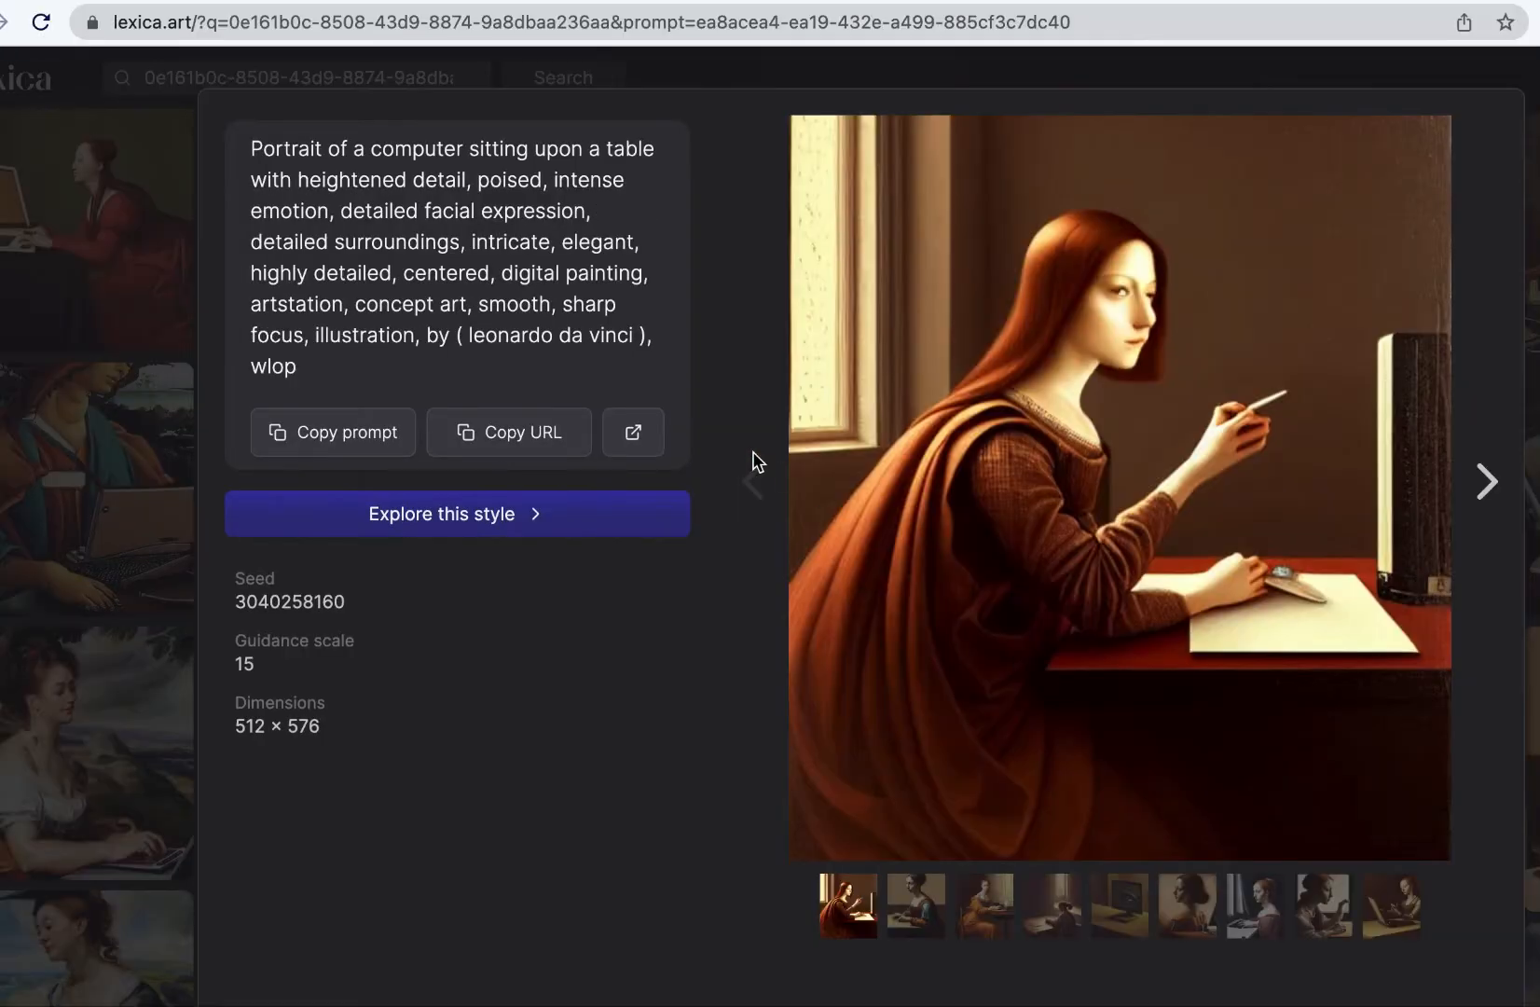
pyautogui.click(377, 448)
pyautogui.doubleClick(280, 599)
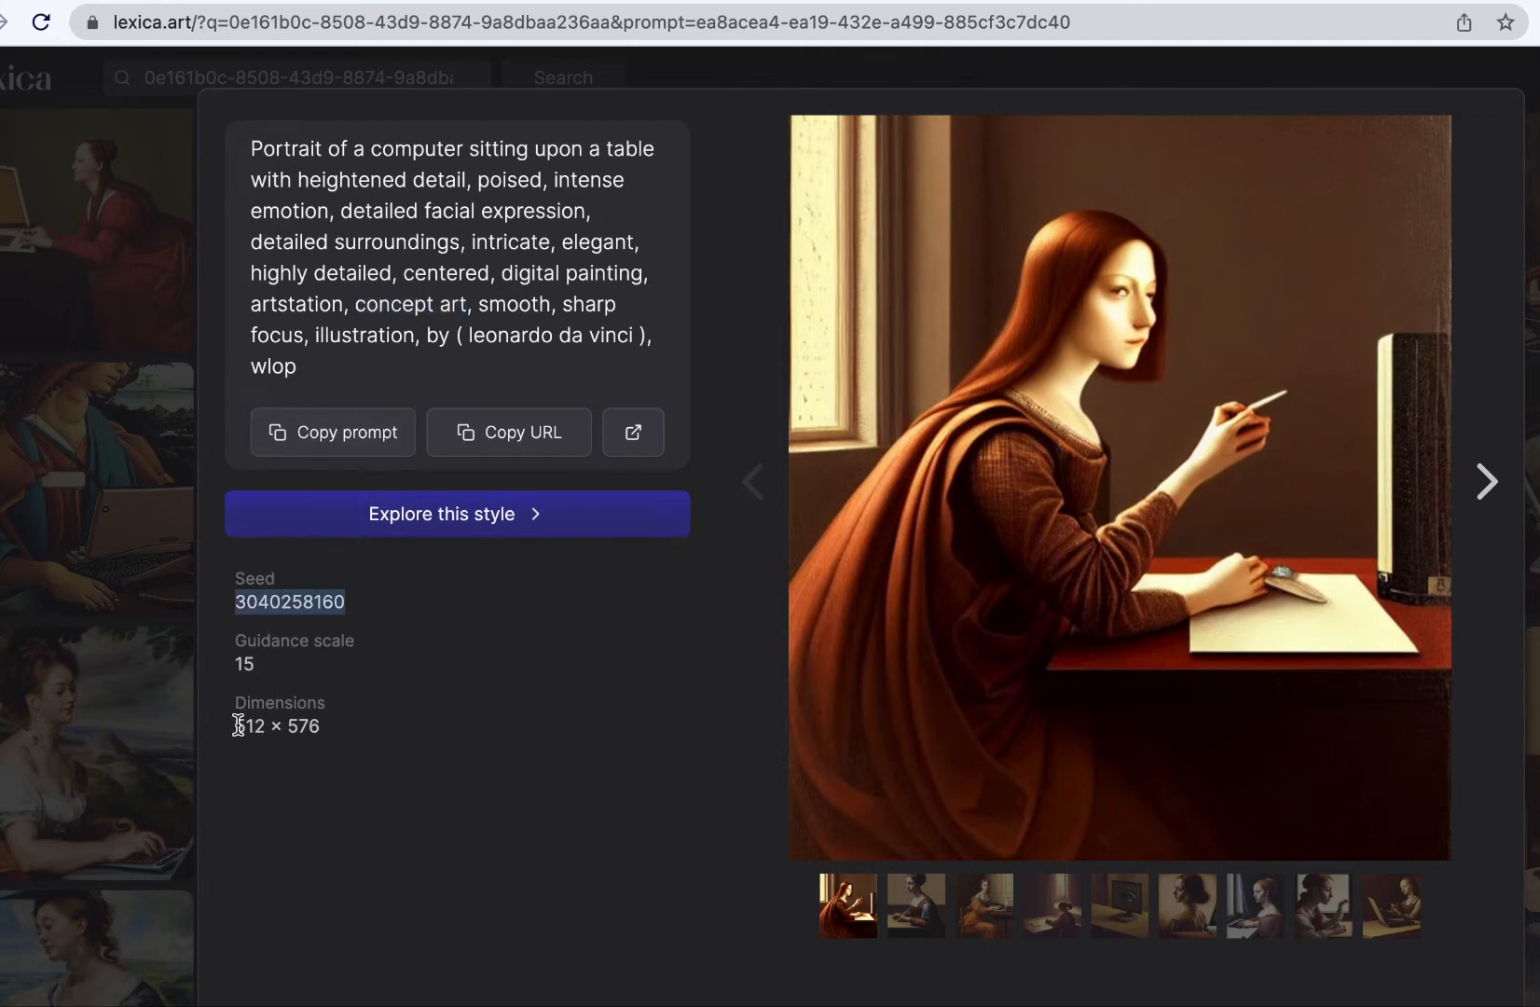
pyautogui.moveTo(236, 726); pyautogui.dragTo(342, 725)
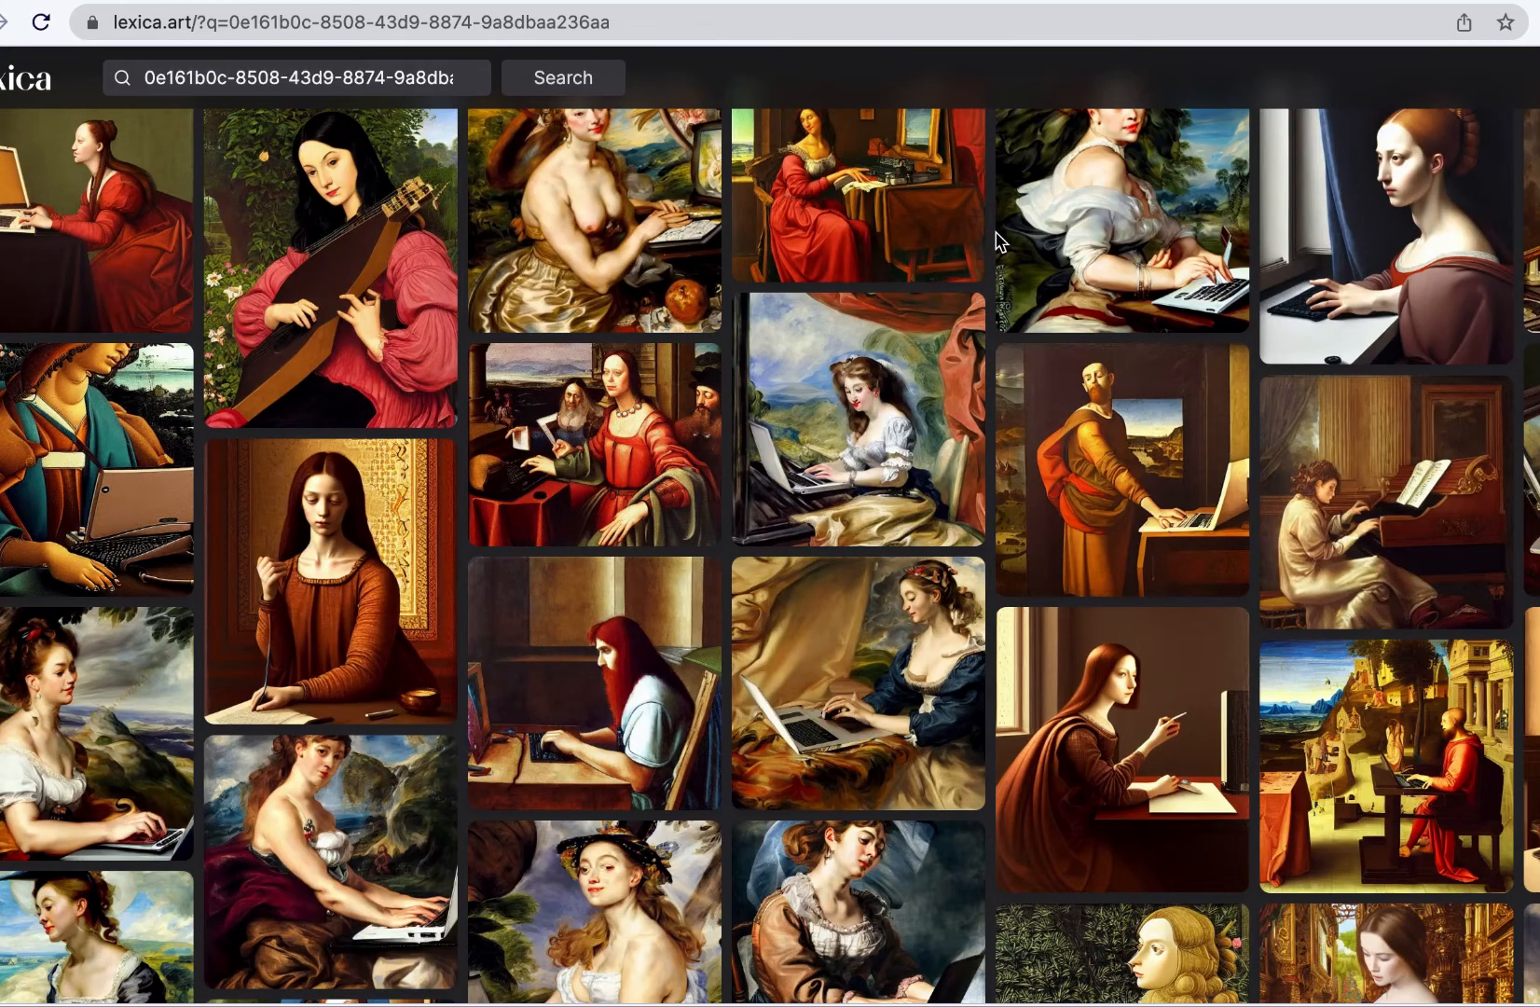
# Reopen the computer portrait's details, try searching for the prompt word "smooth", and return to the portrait.
pyautogui.click(1120, 697)
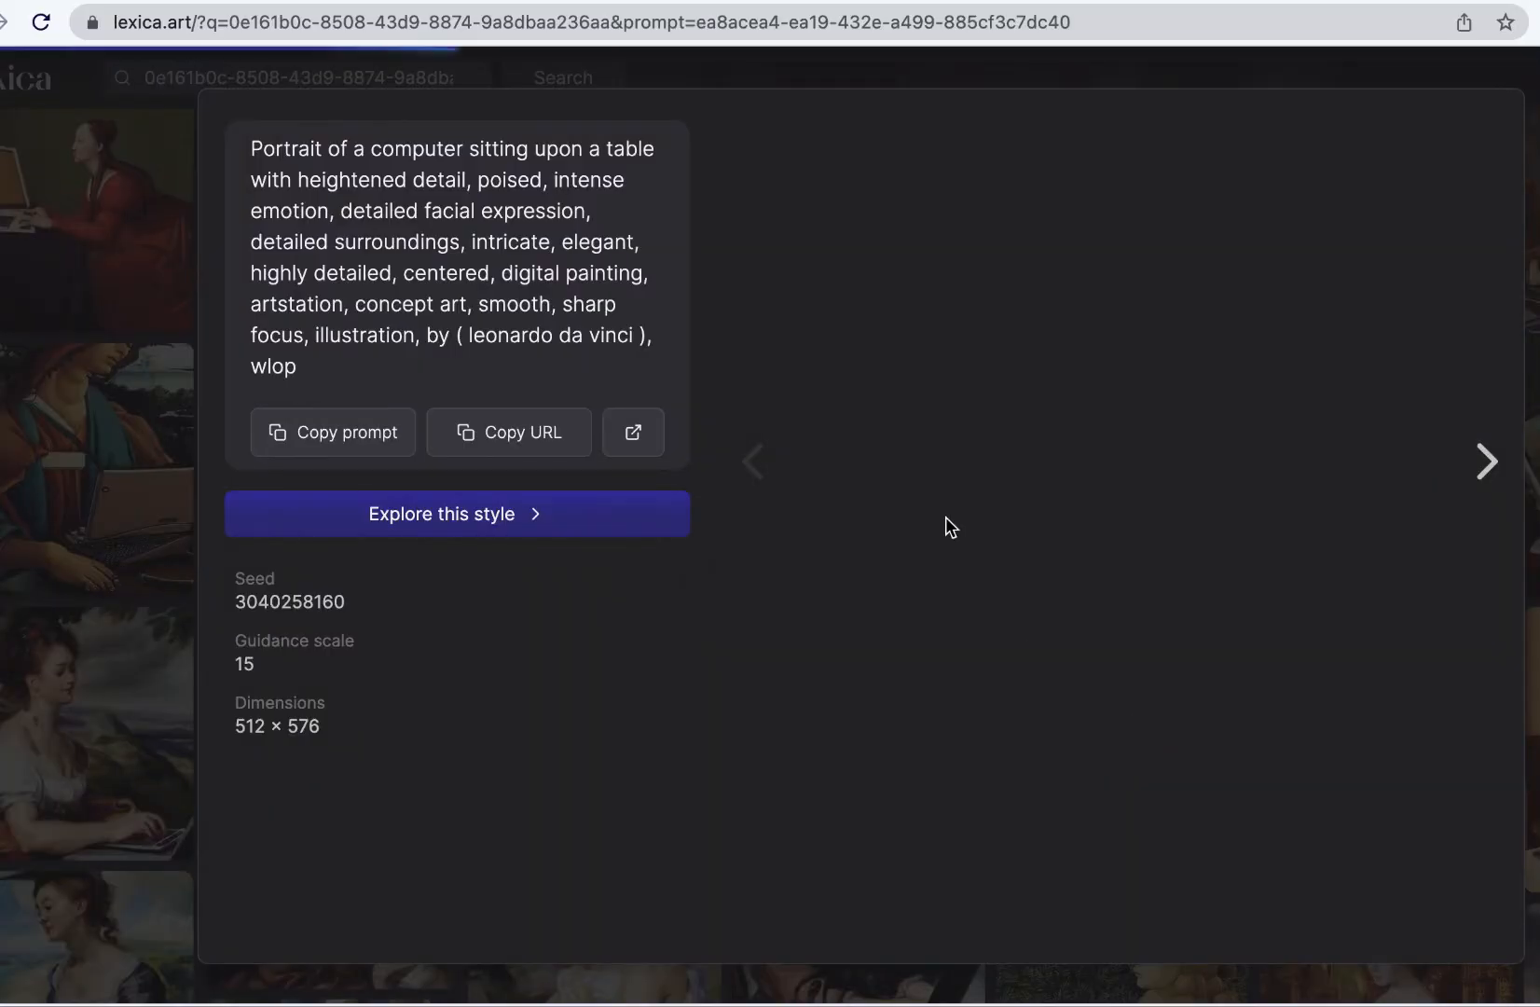
pyautogui.doubleClick(509, 315)
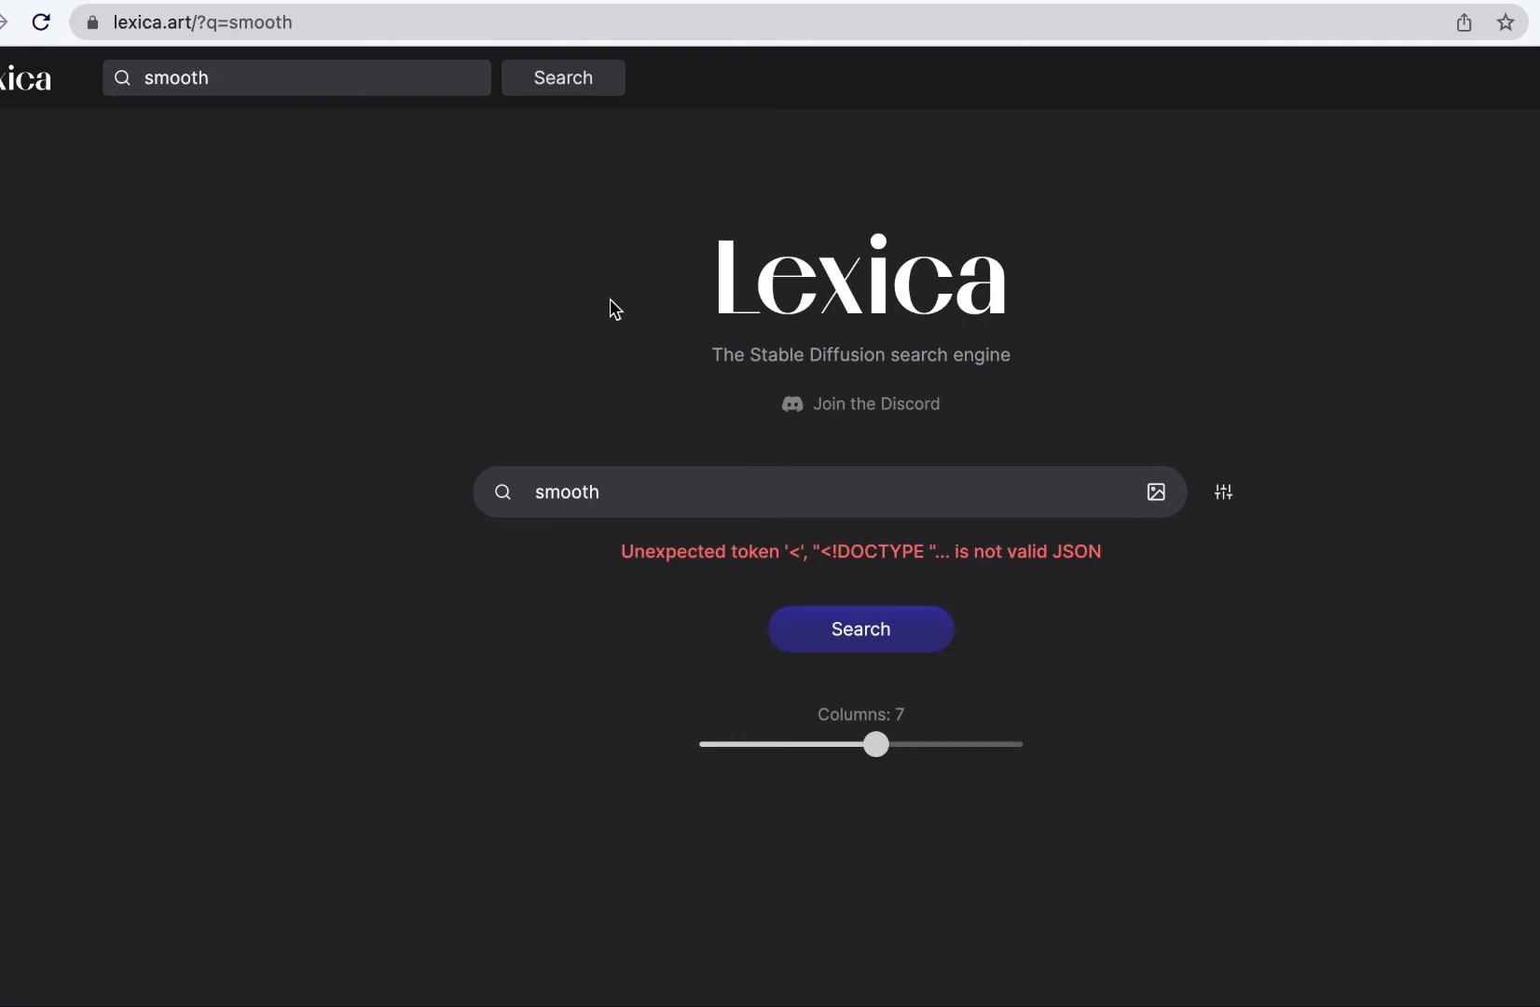
pyautogui.click(0, 22)
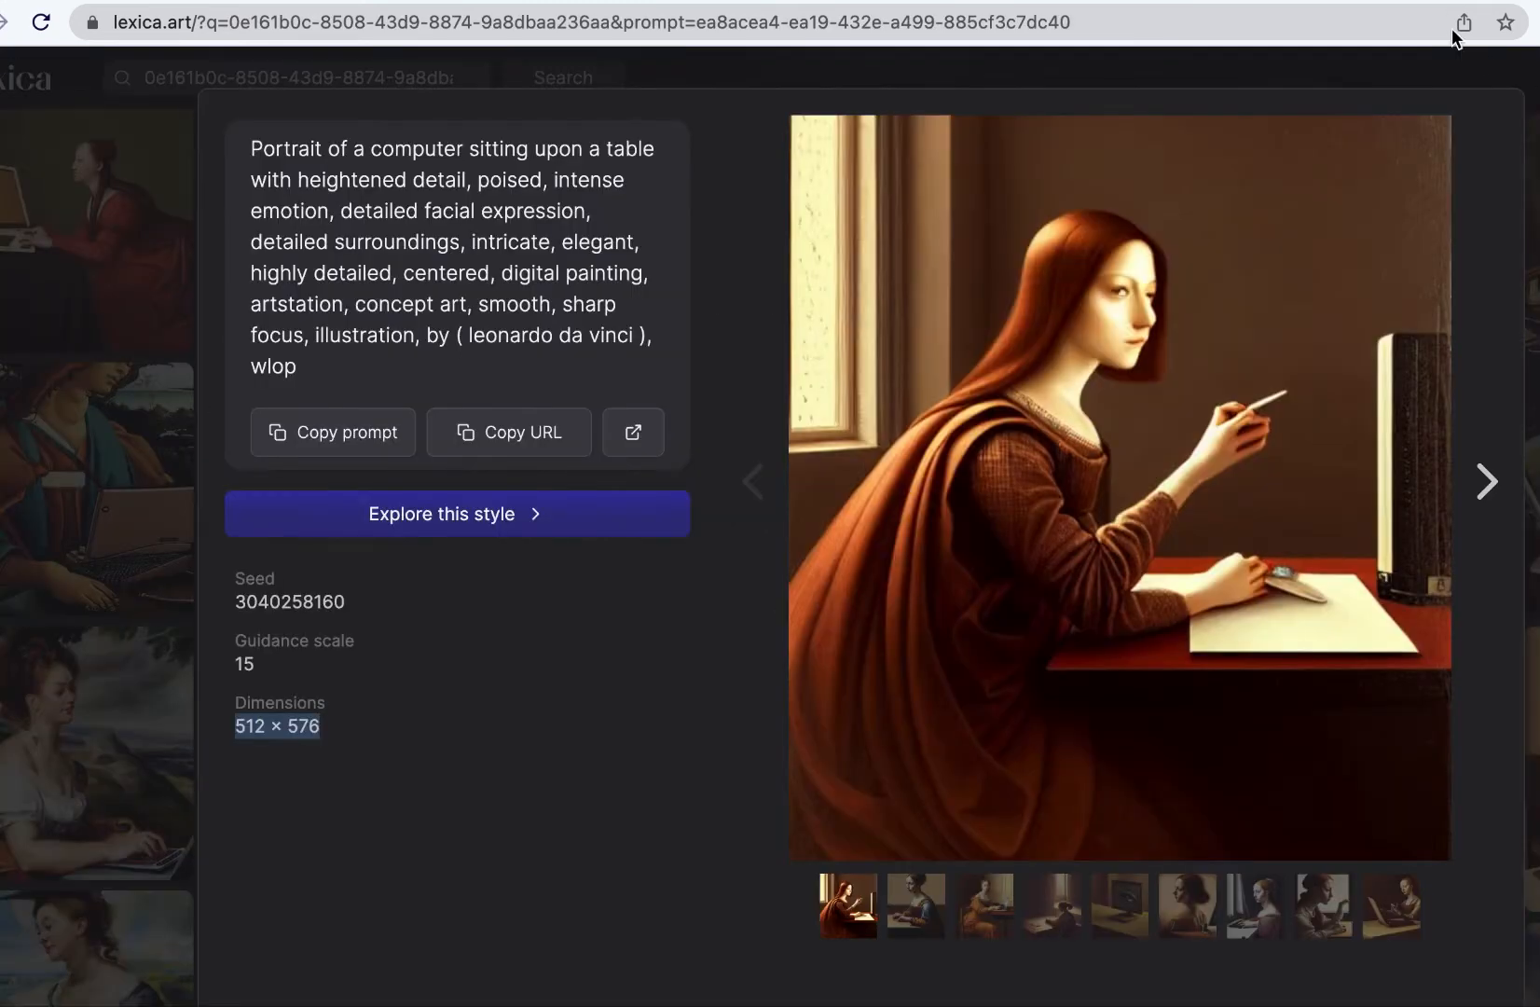
# Switch to DreamStudio and highlight its web address and the portrait prompt text.
pyautogui.click(1399, 0)
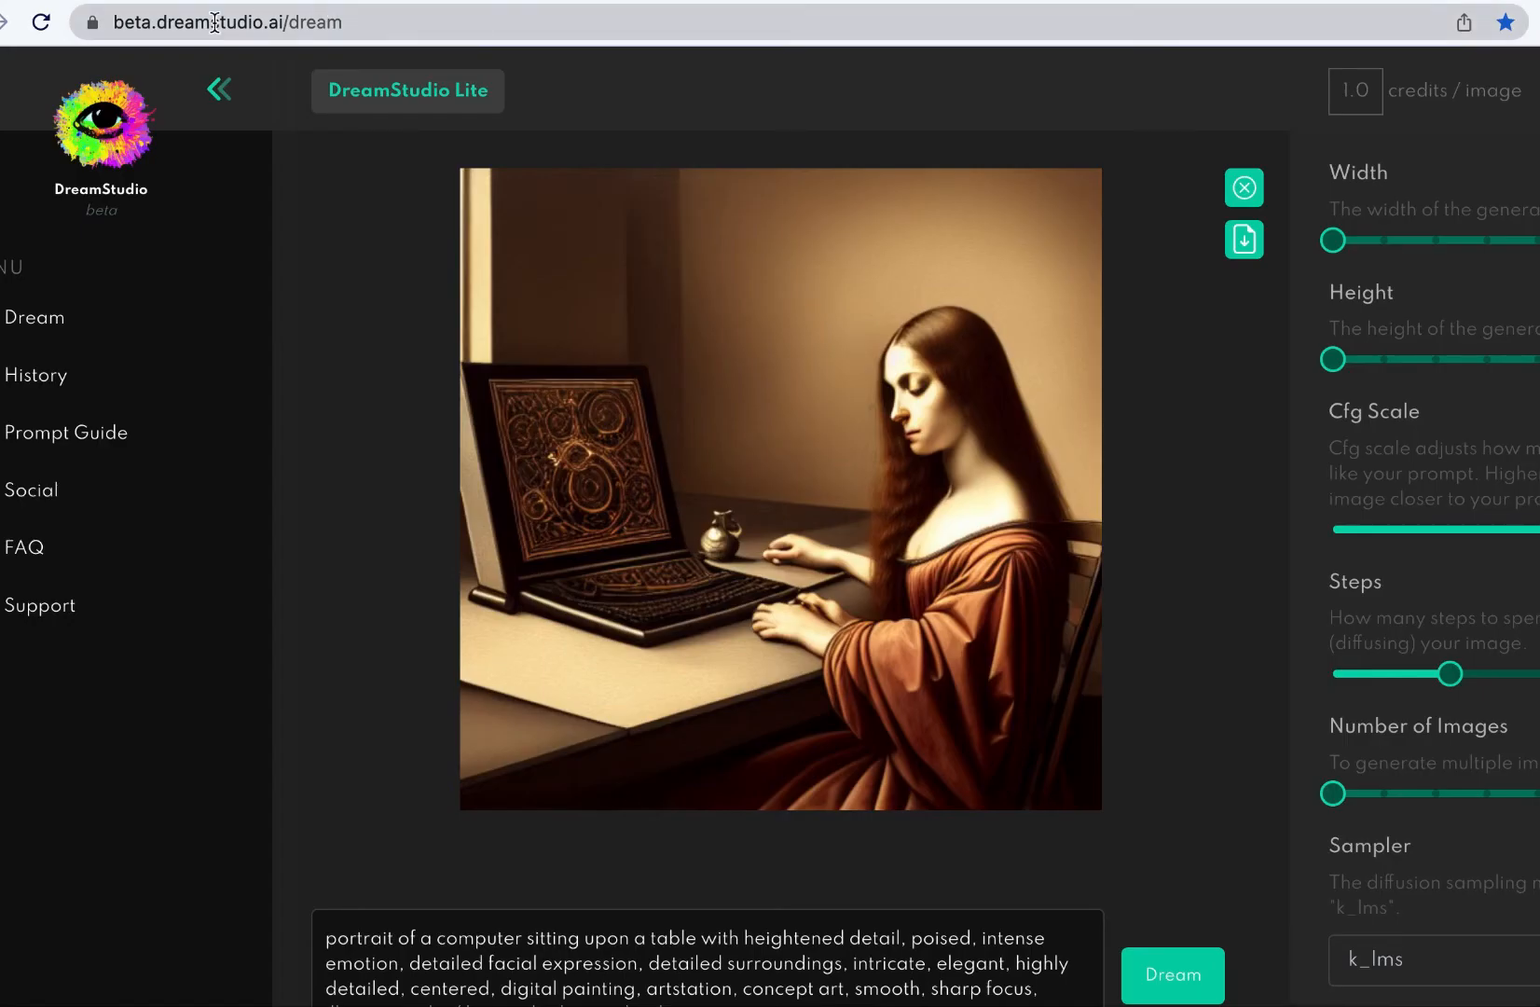
pyautogui.click(162, 21)
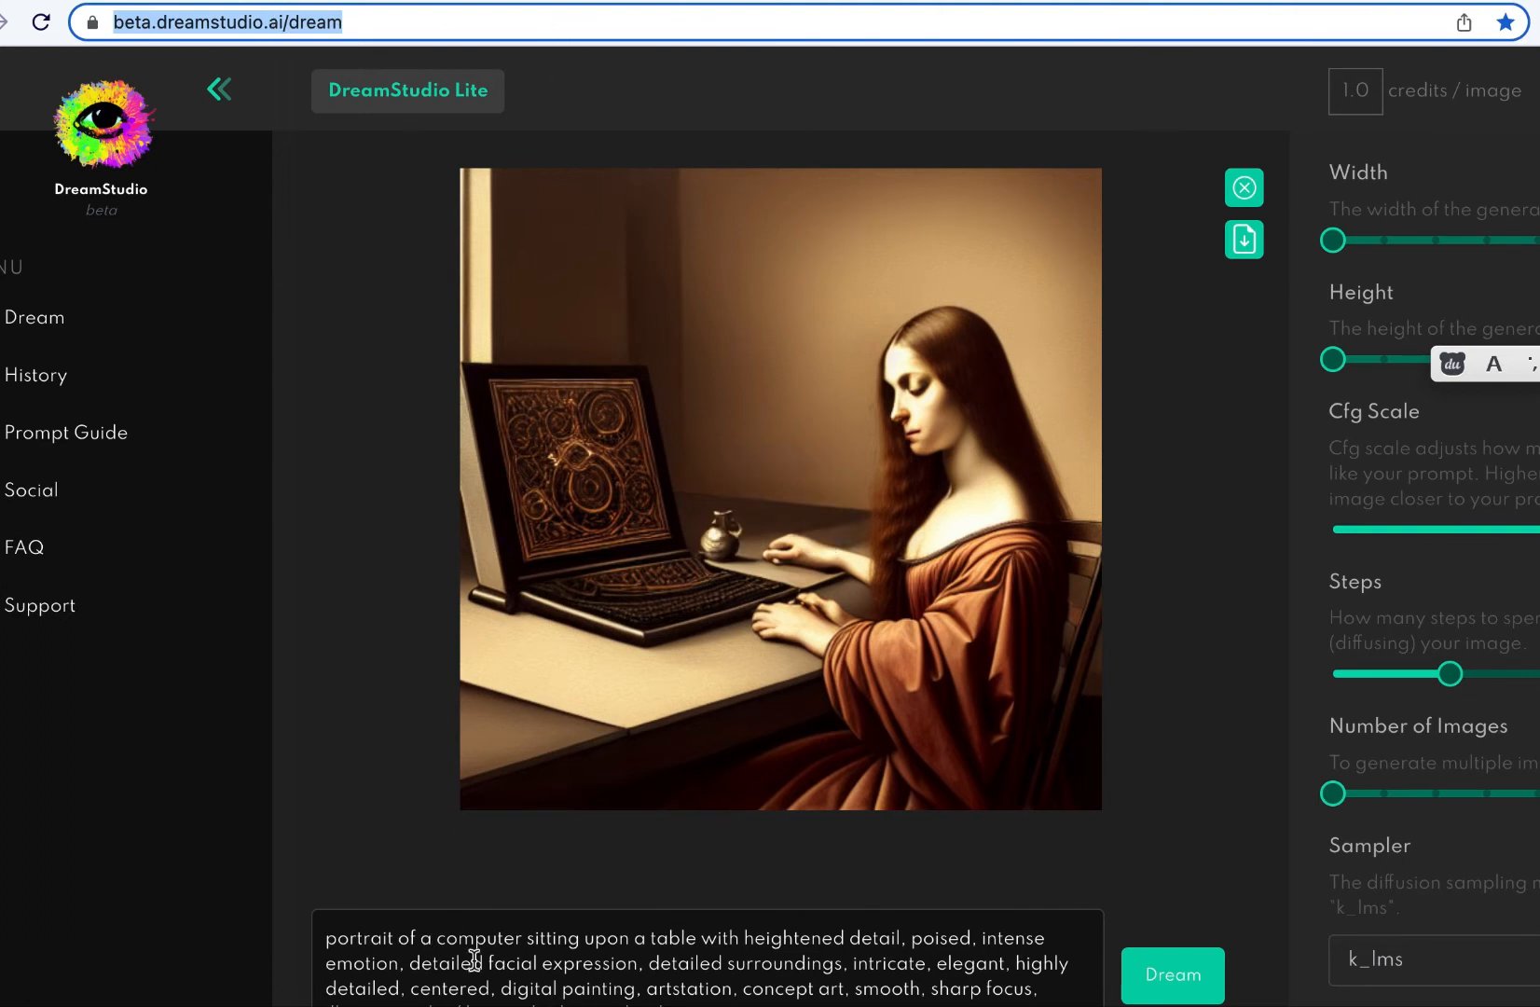
pyautogui.click(543, 942)
pyautogui.hotkey('ctrl', 'a')
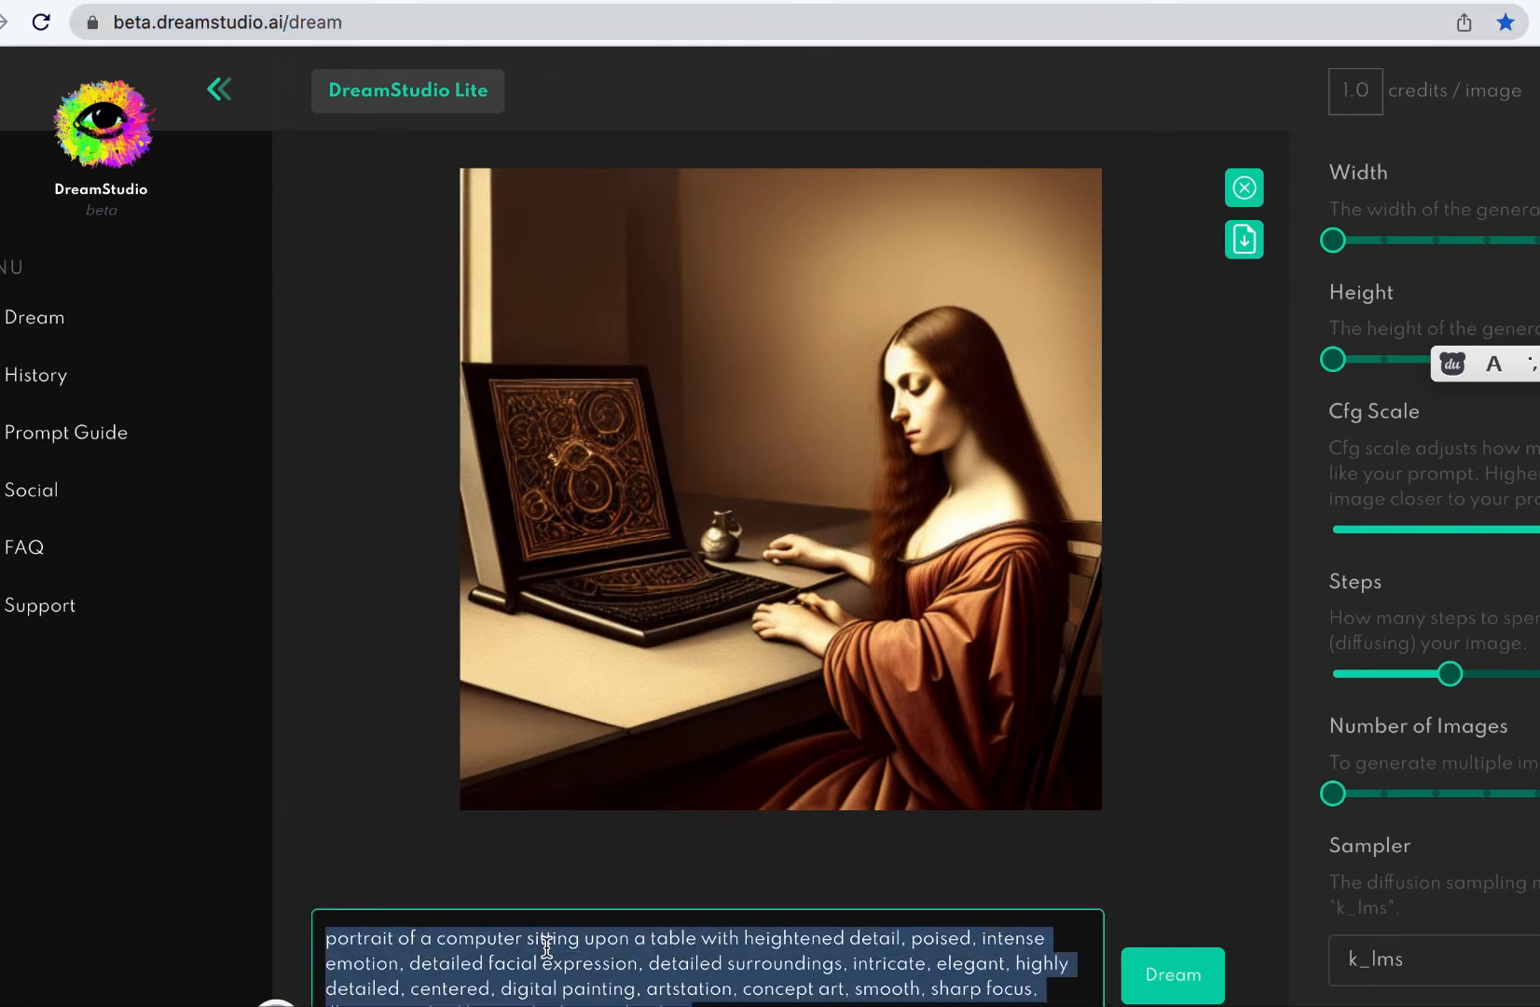
pyautogui.click(708, 990)
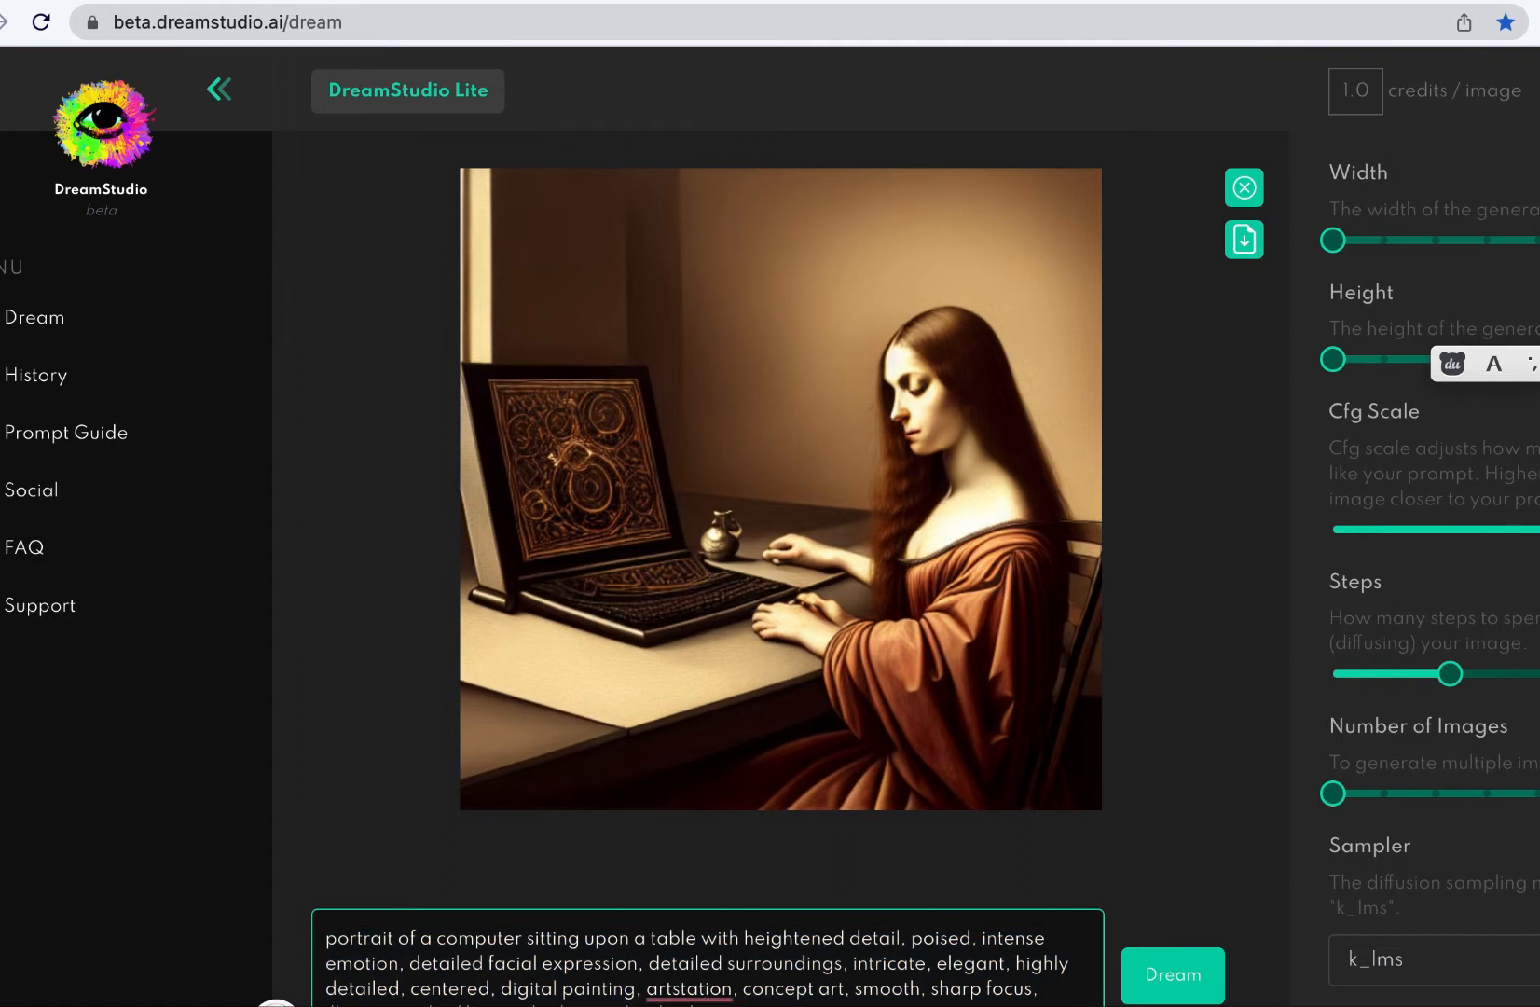
pyautogui.moveTo(693, 1005); pyautogui.dragTo(453, 1005)
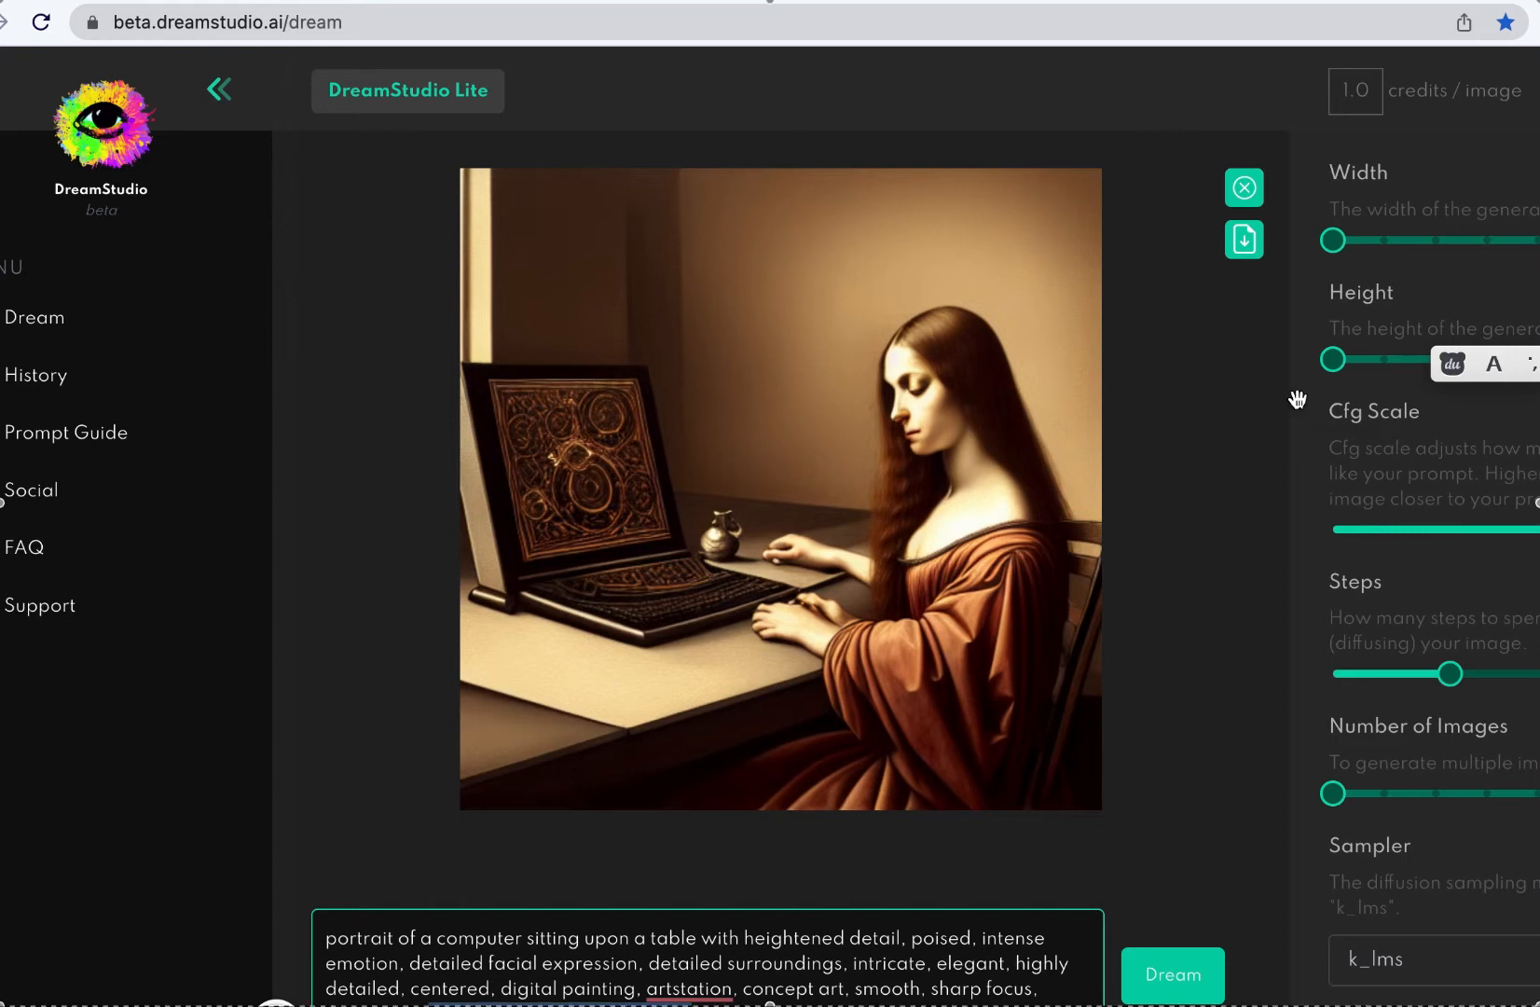
pyautogui.press('super+shift+5')
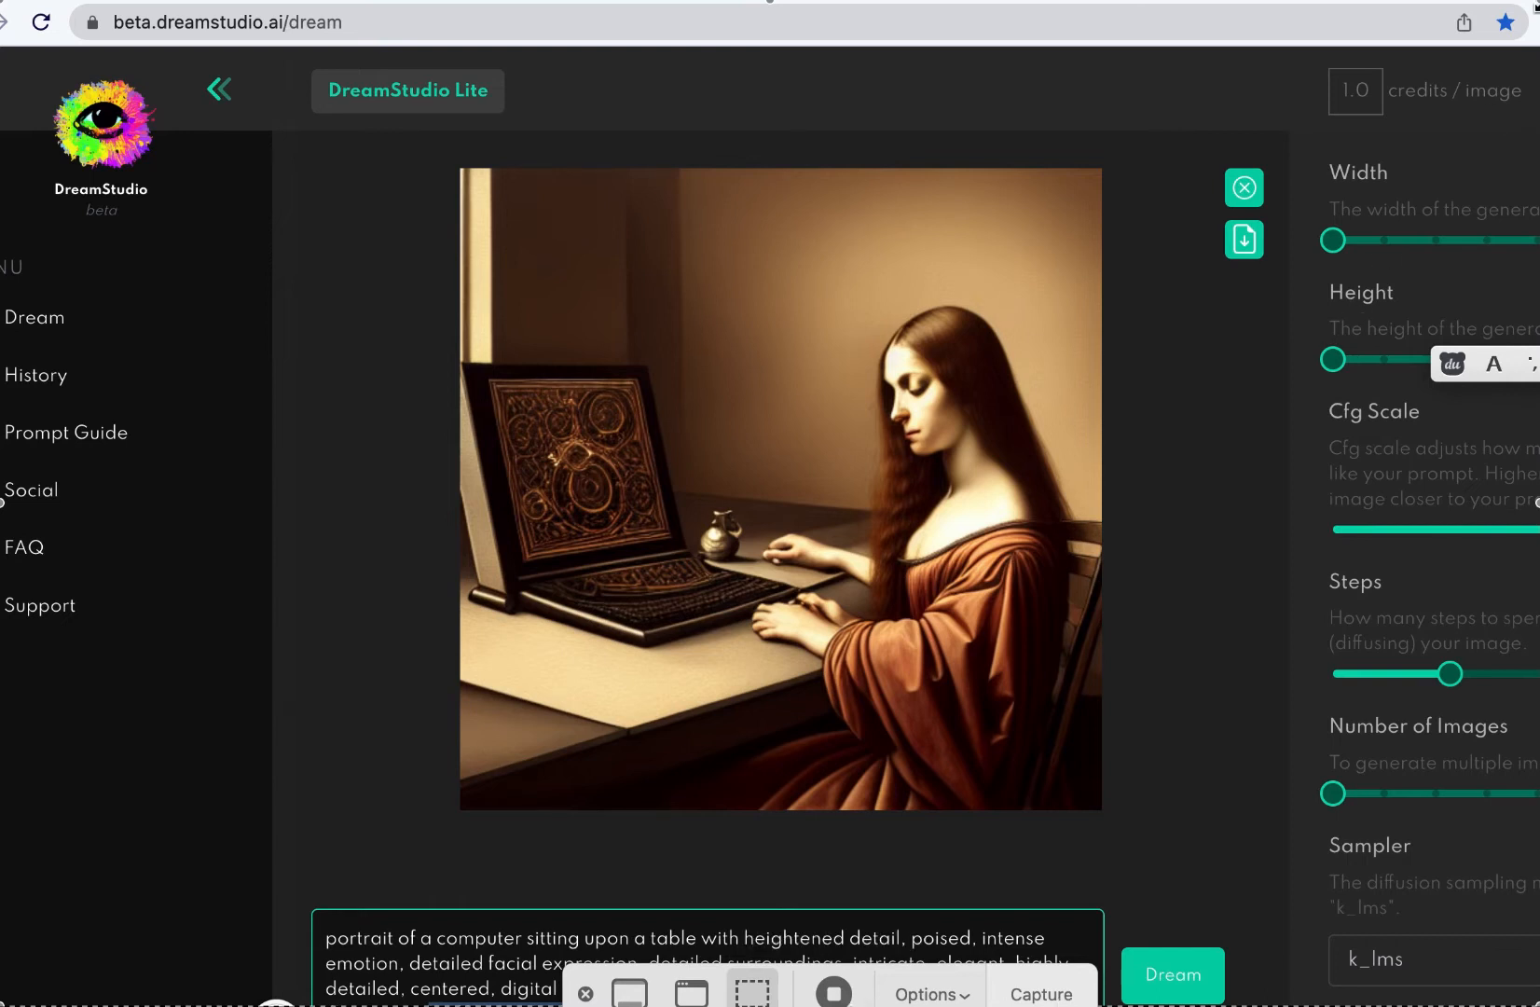
pyautogui.moveTo(1537, 506); pyautogui.dragTo(1539, 506)
pyautogui.moveTo(1518, 502); pyautogui.dragTo(1539, 503)
pyautogui.press('Escape')
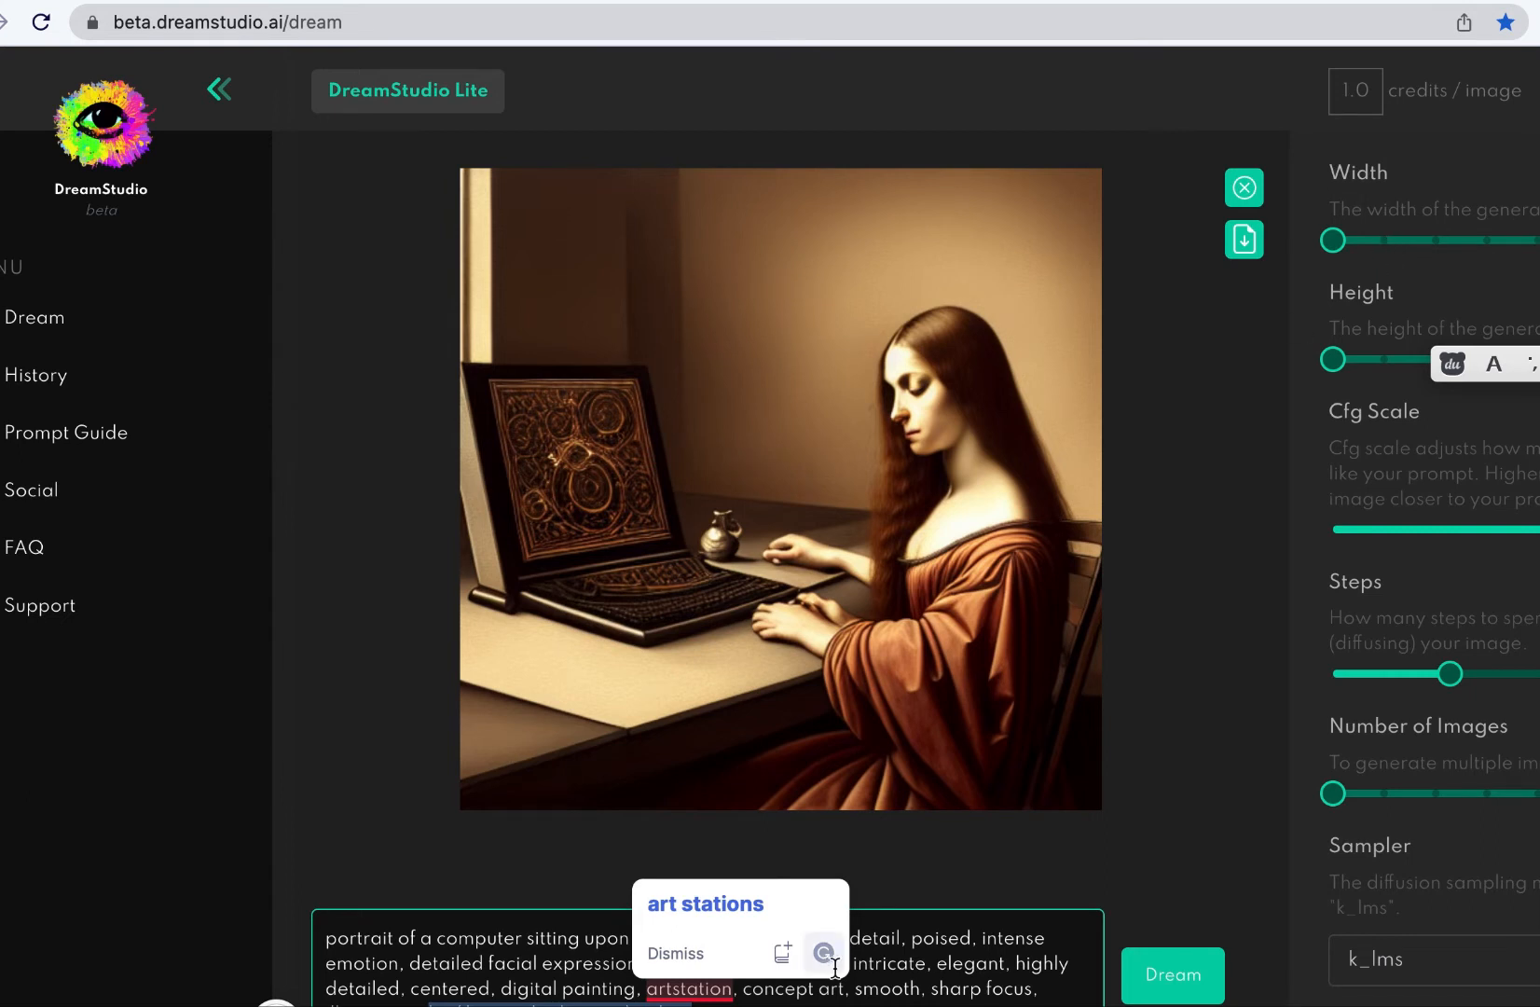
# Try an image width of 576 and return the width to its minimum.
pyautogui.moveTo(968, 779)
pyautogui.moveTo(1384, 232)
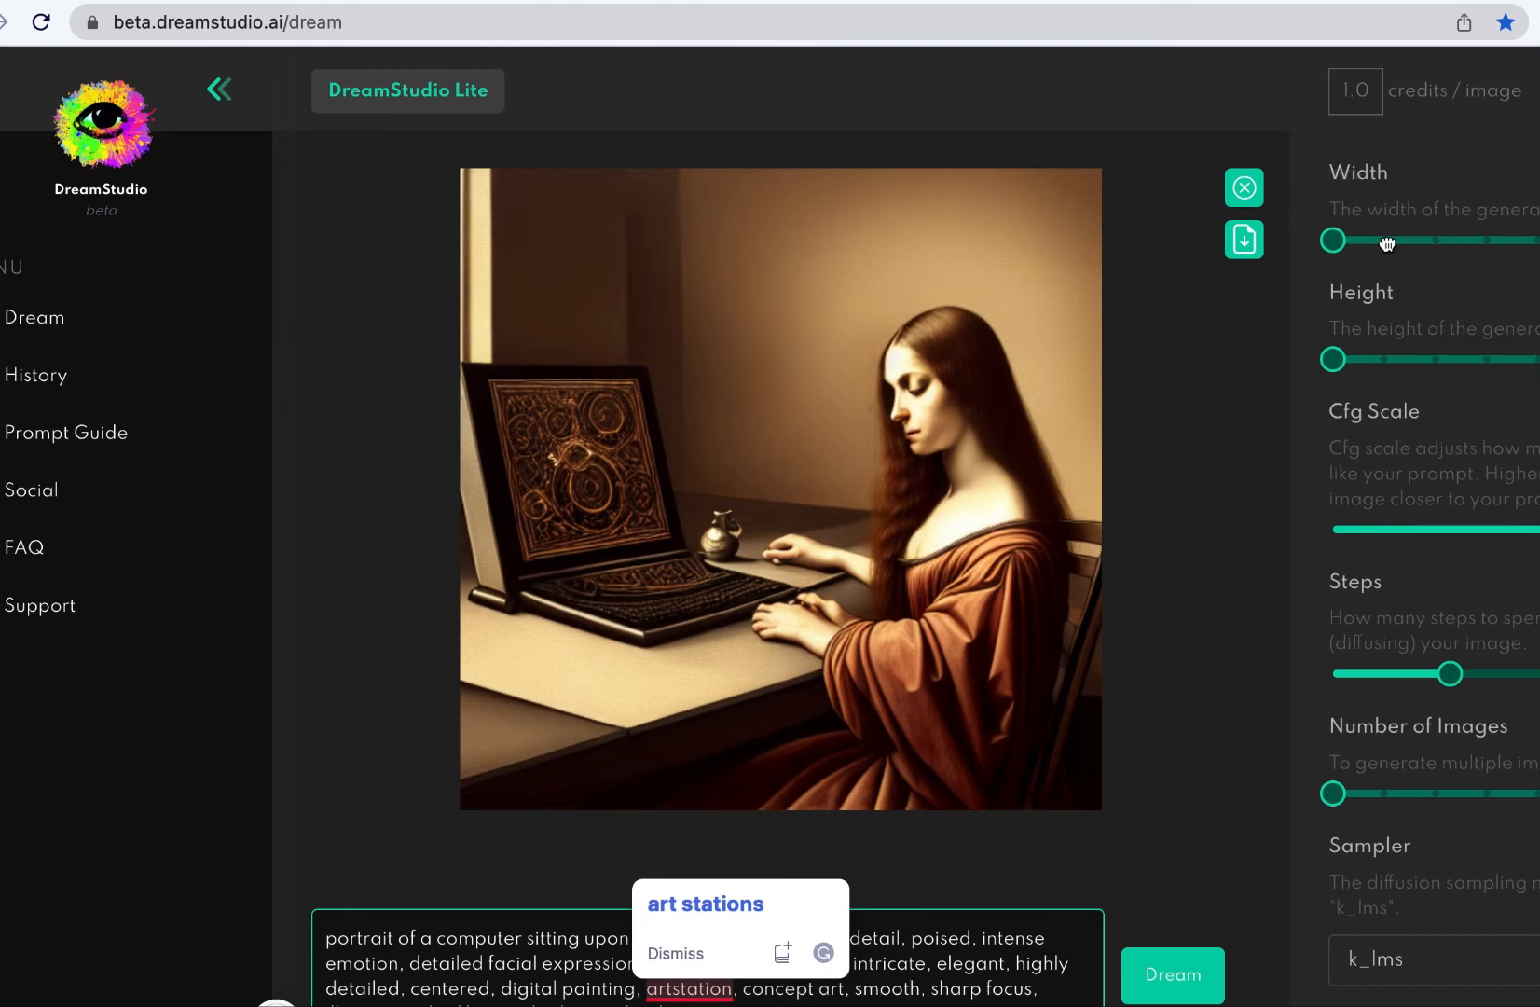
pyautogui.click(1385, 241)
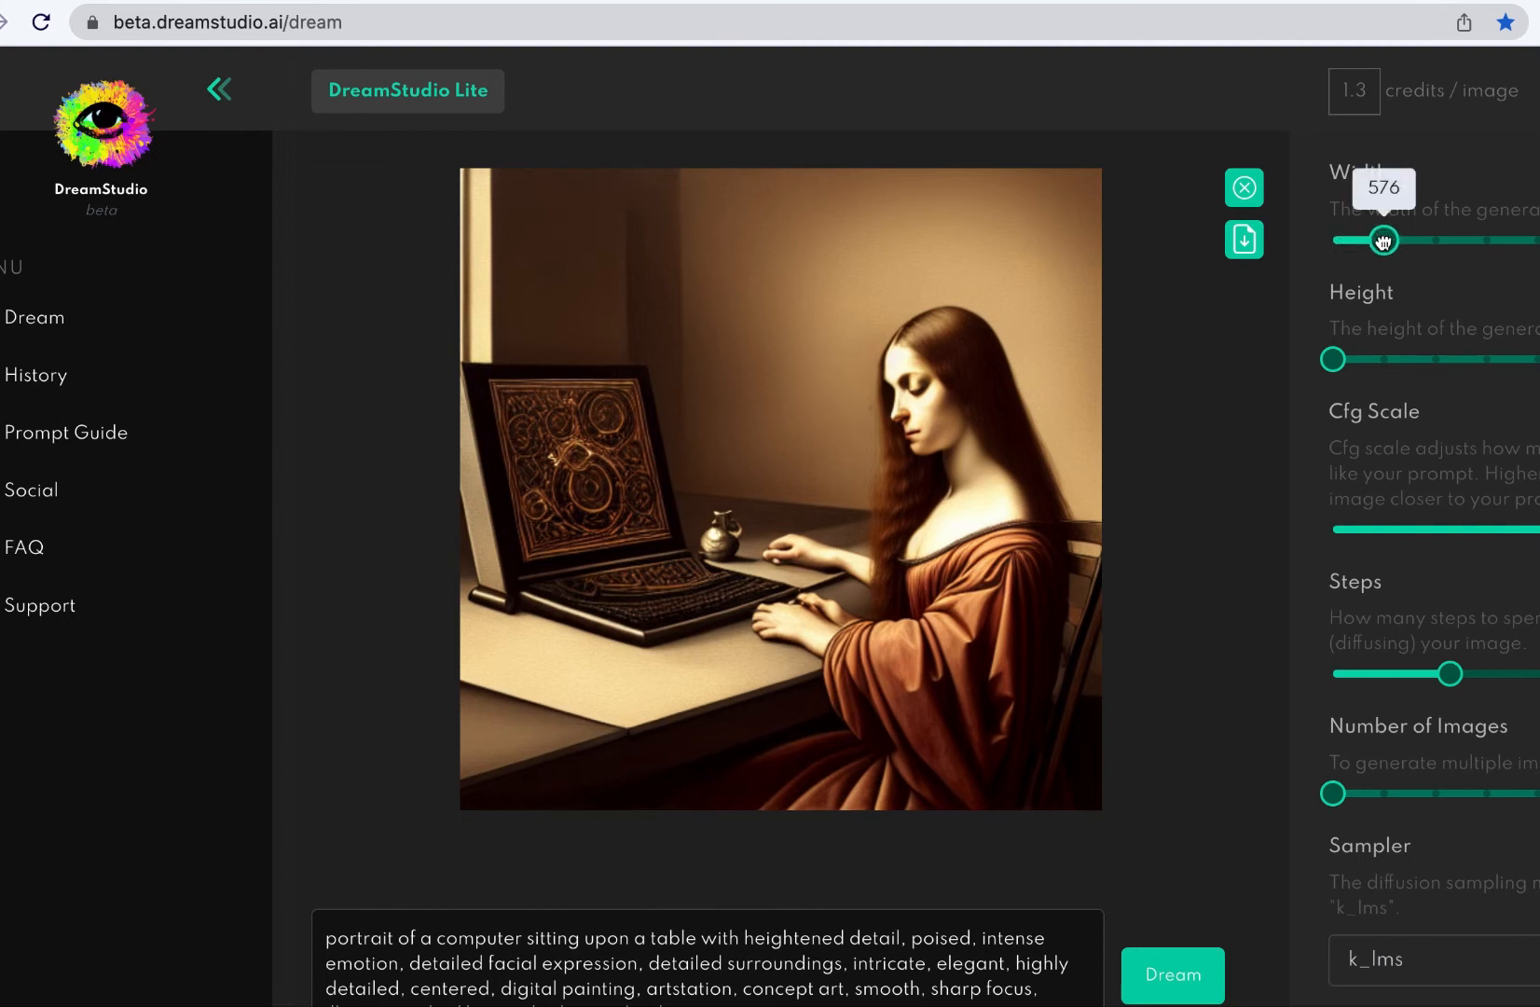
pyautogui.moveTo(1380, 240); pyautogui.dragTo(1334, 241)
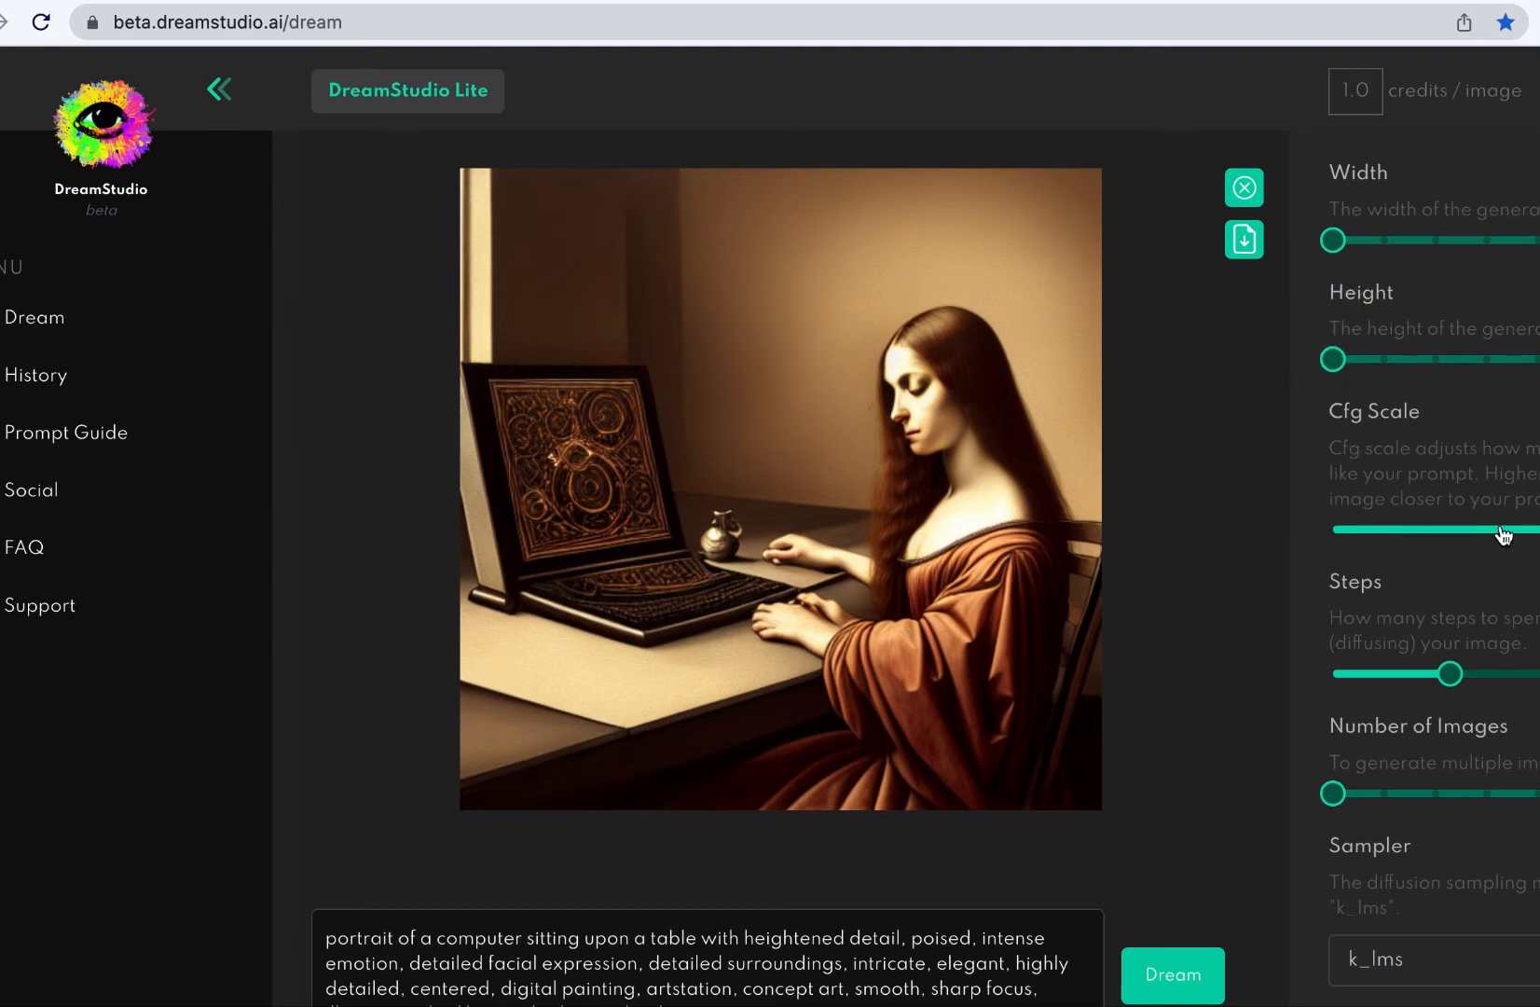
pyautogui.moveTo(764, 787)
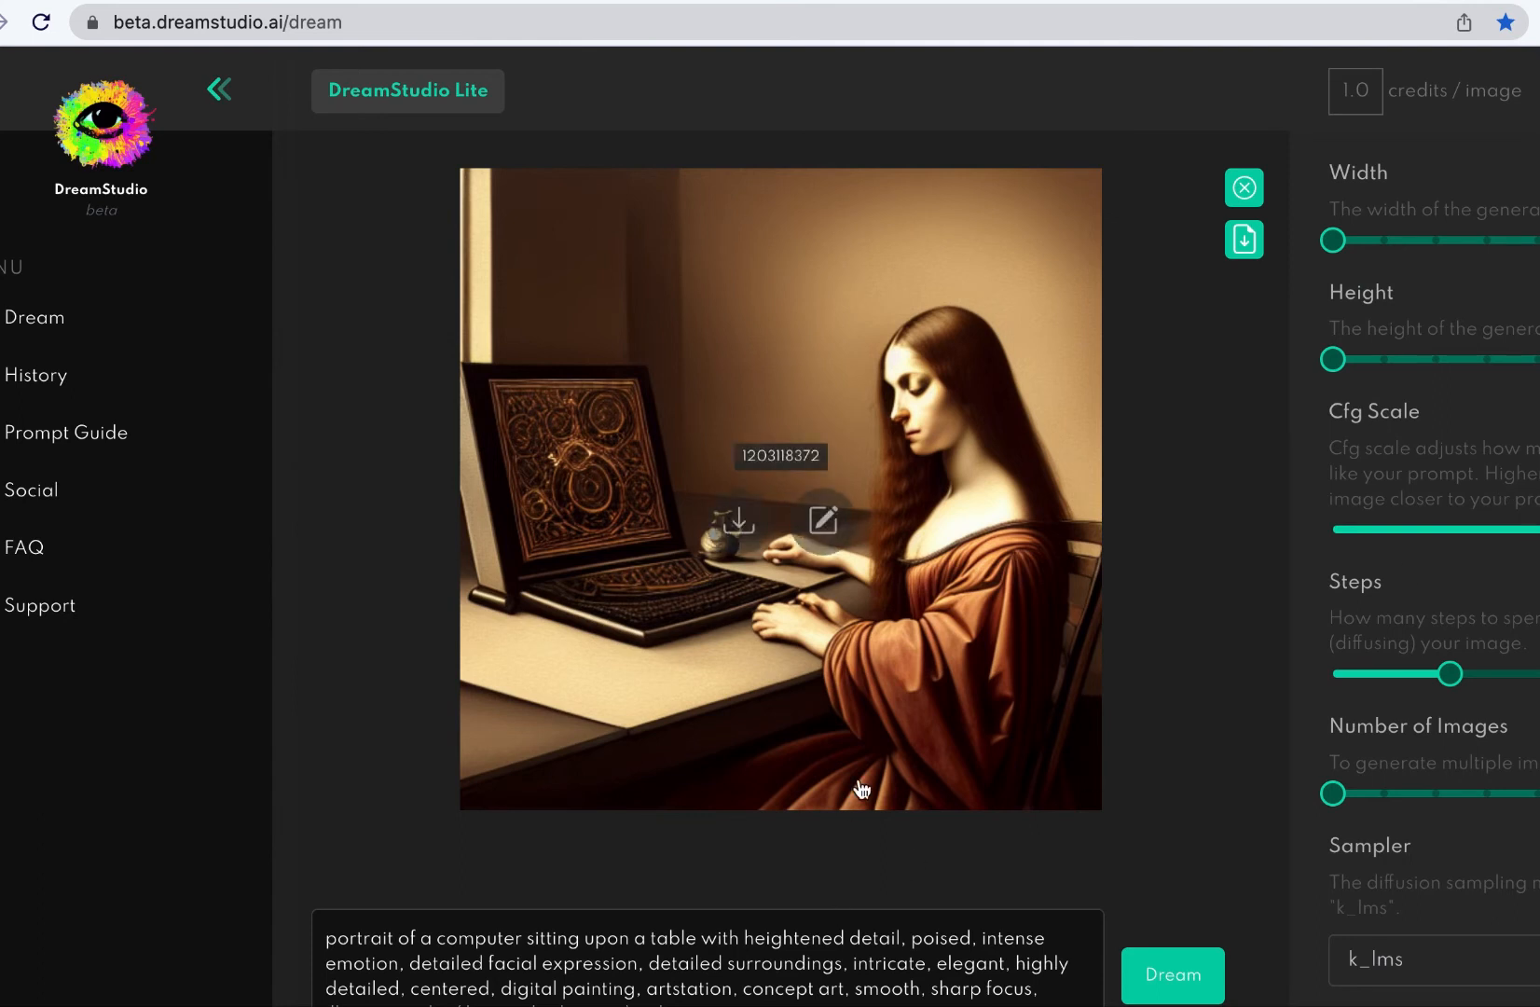
pyautogui.press('super+shift+5')
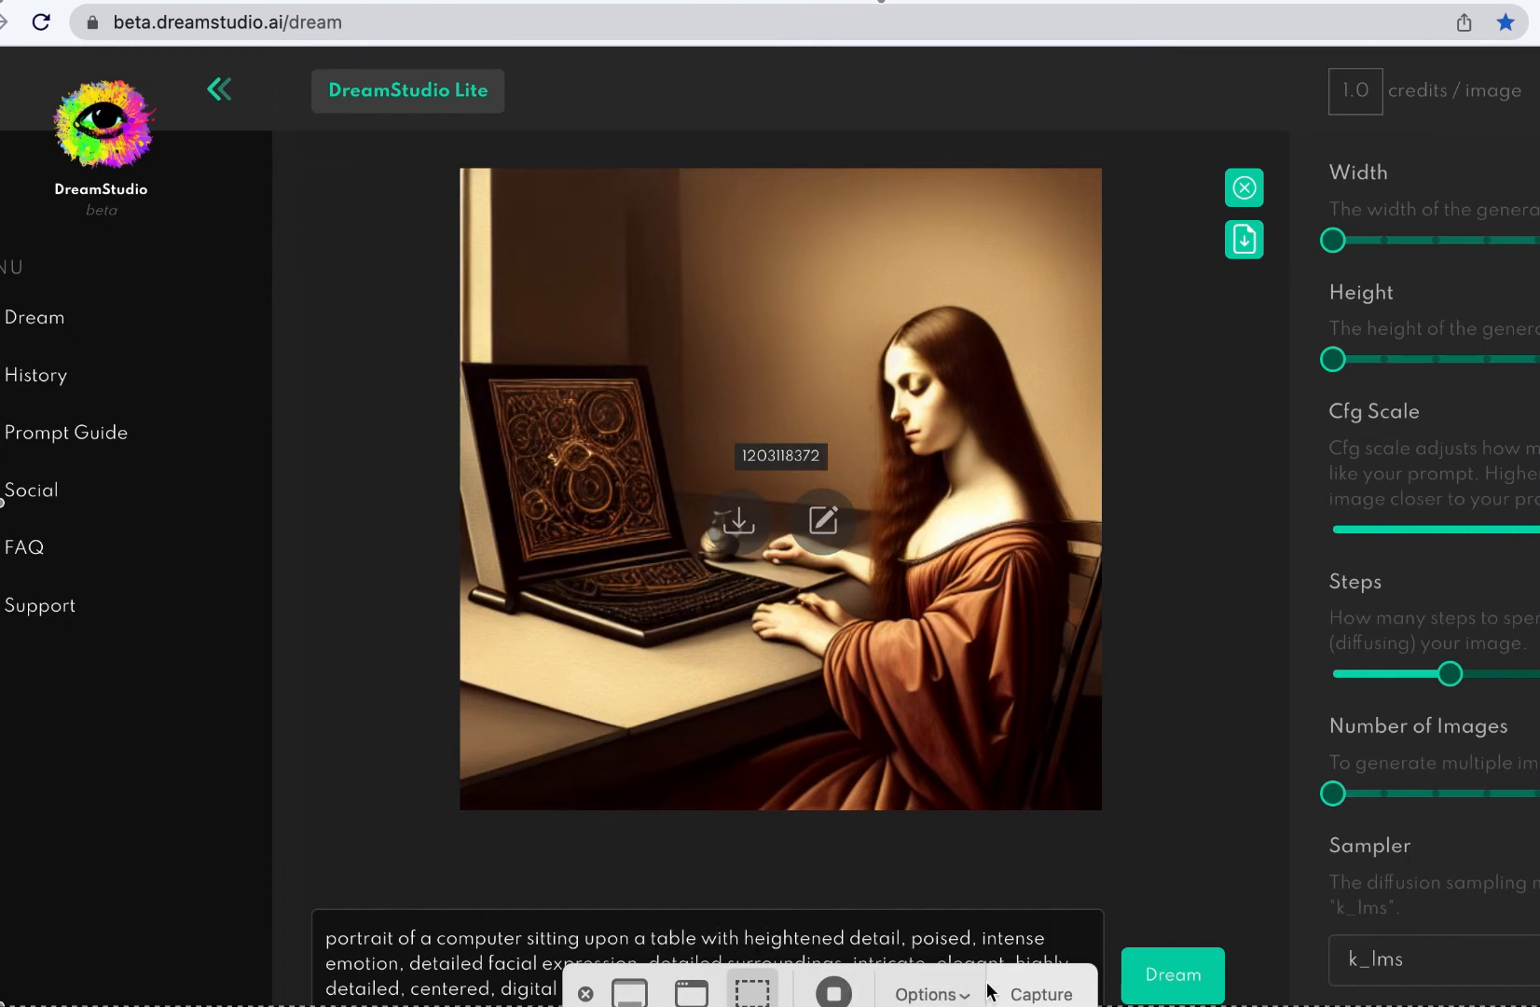
pyautogui.click(933, 994)
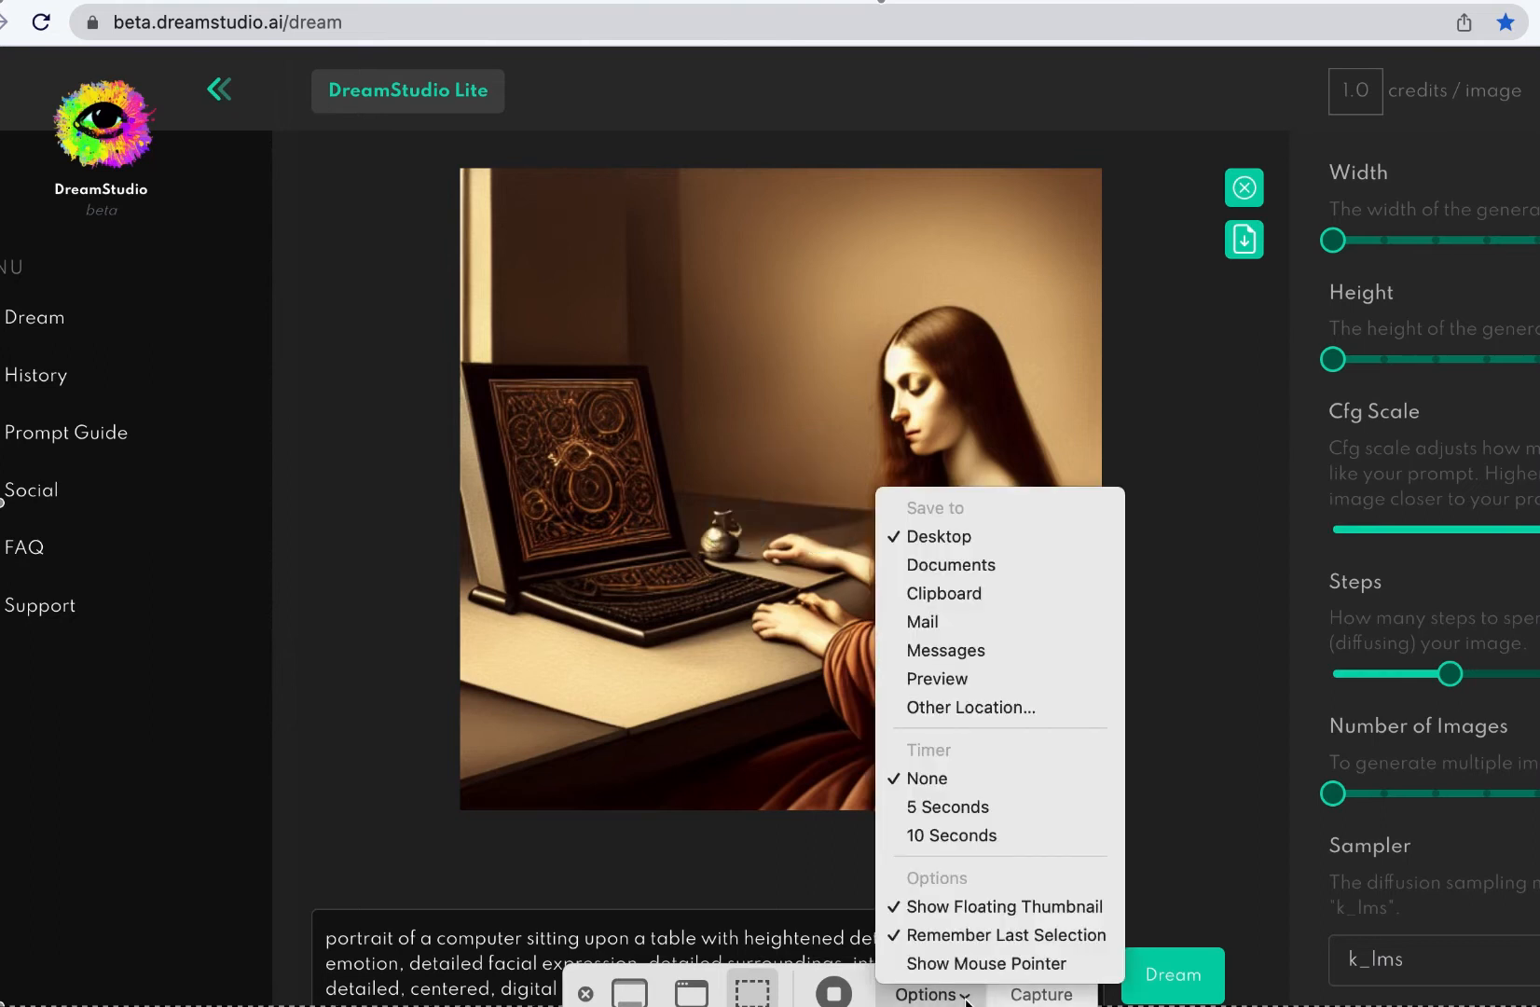
pyautogui.click(965, 997)
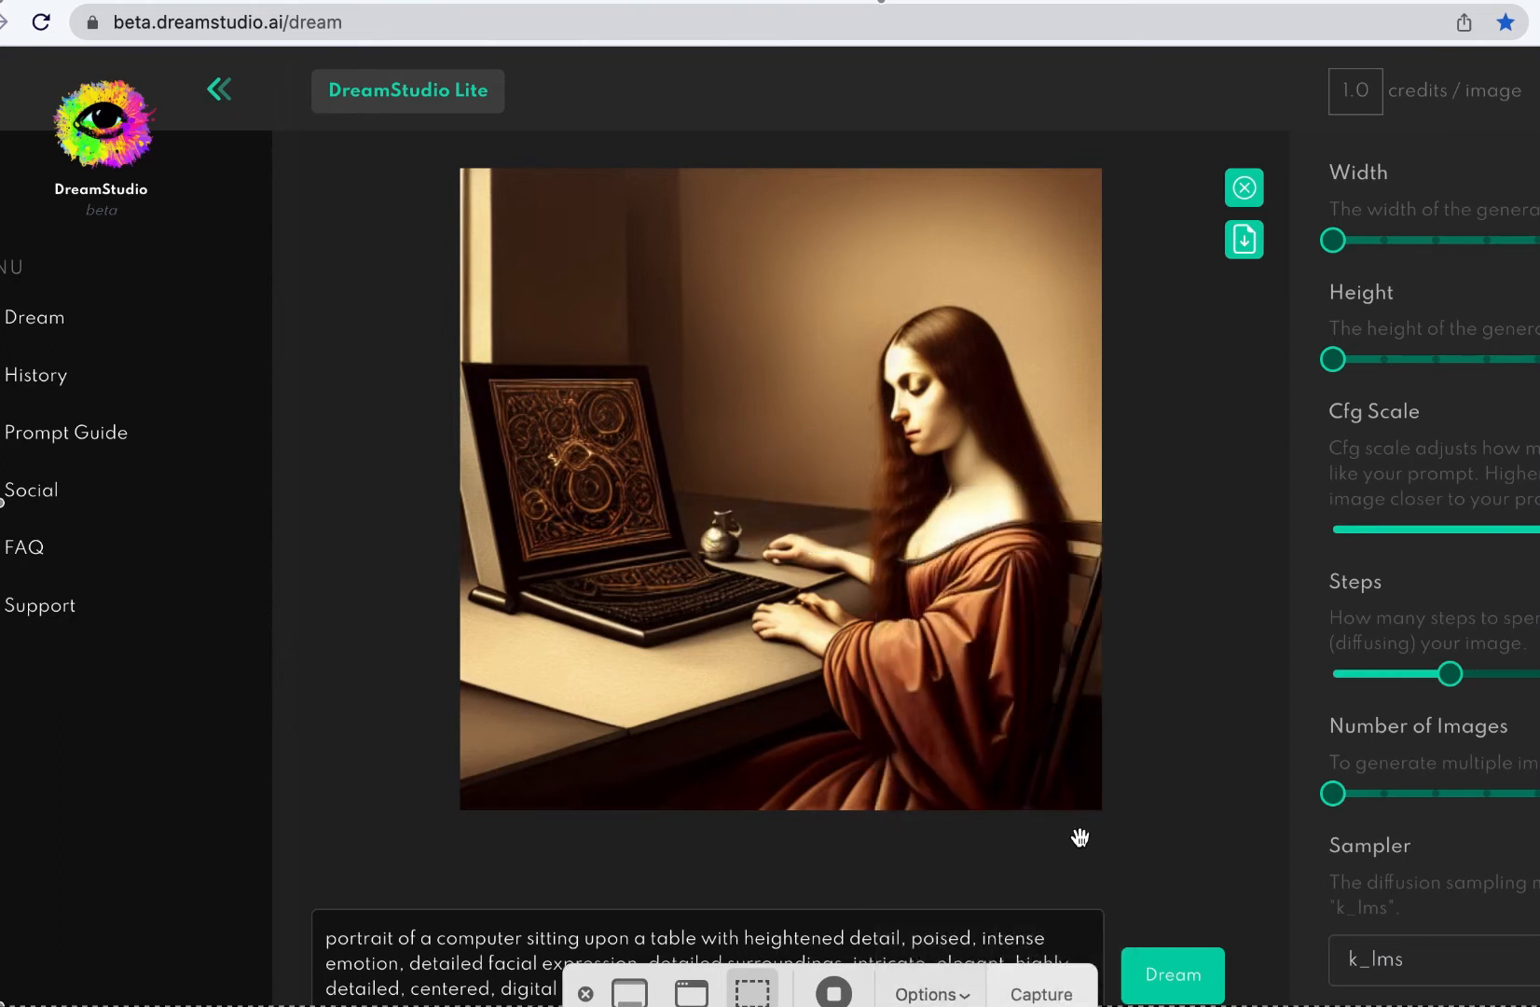
pyautogui.press('Escape')
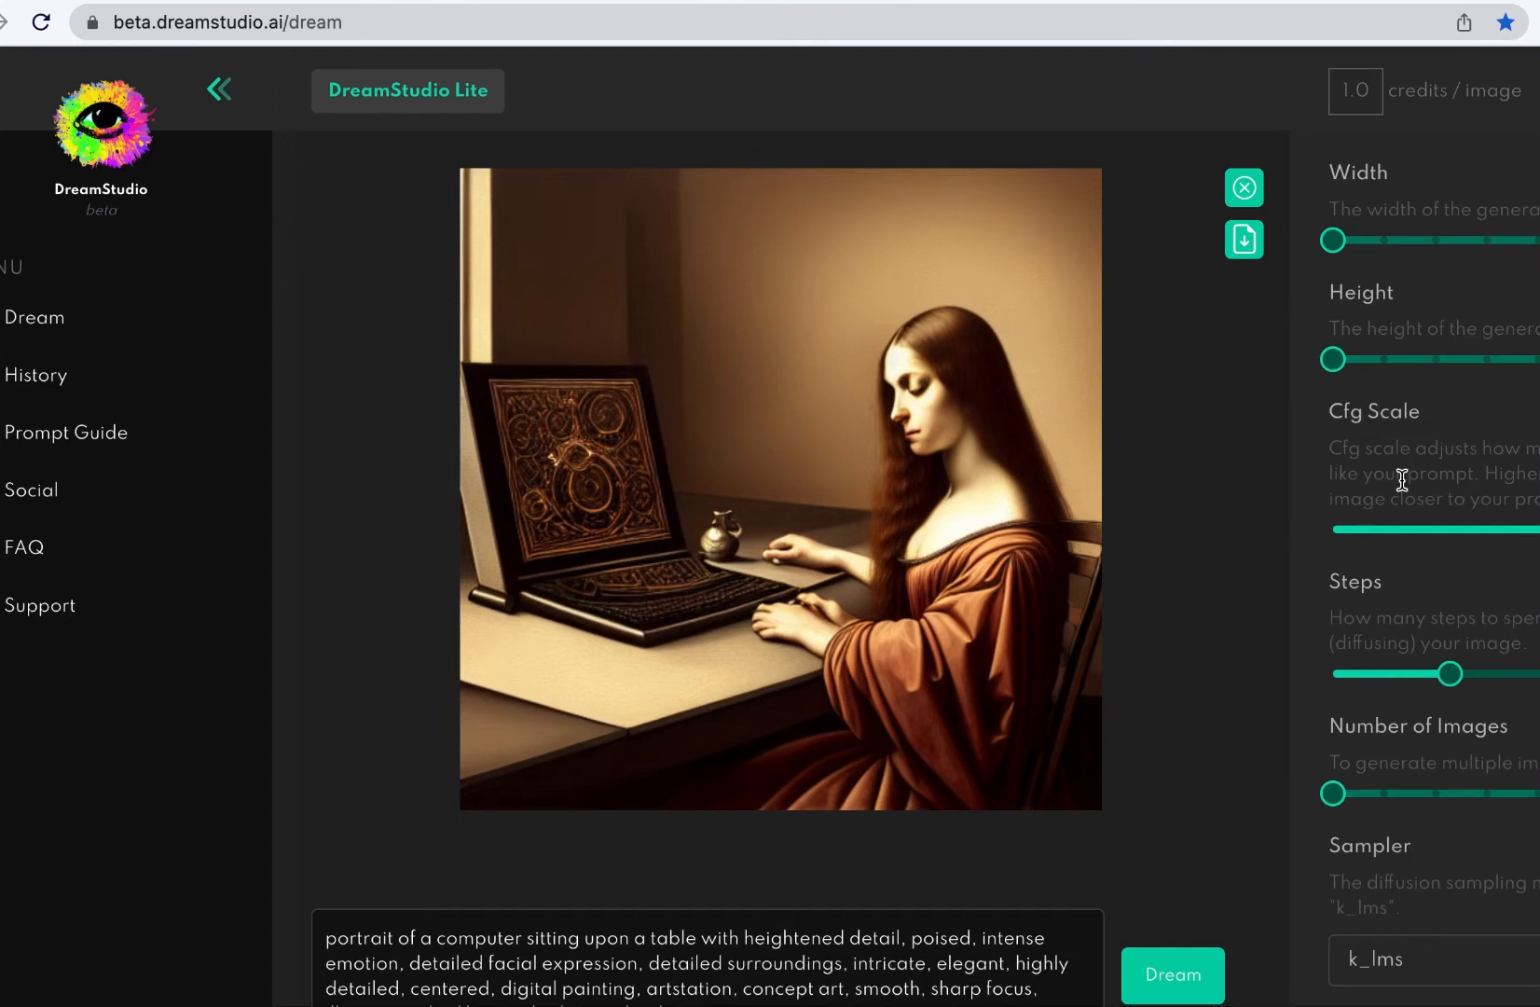
# Highlight the Cfg Scale and Steps settings in turn to review what they control.
pyautogui.moveTo(1343, 414); pyautogui.dragTo(1436, 418)
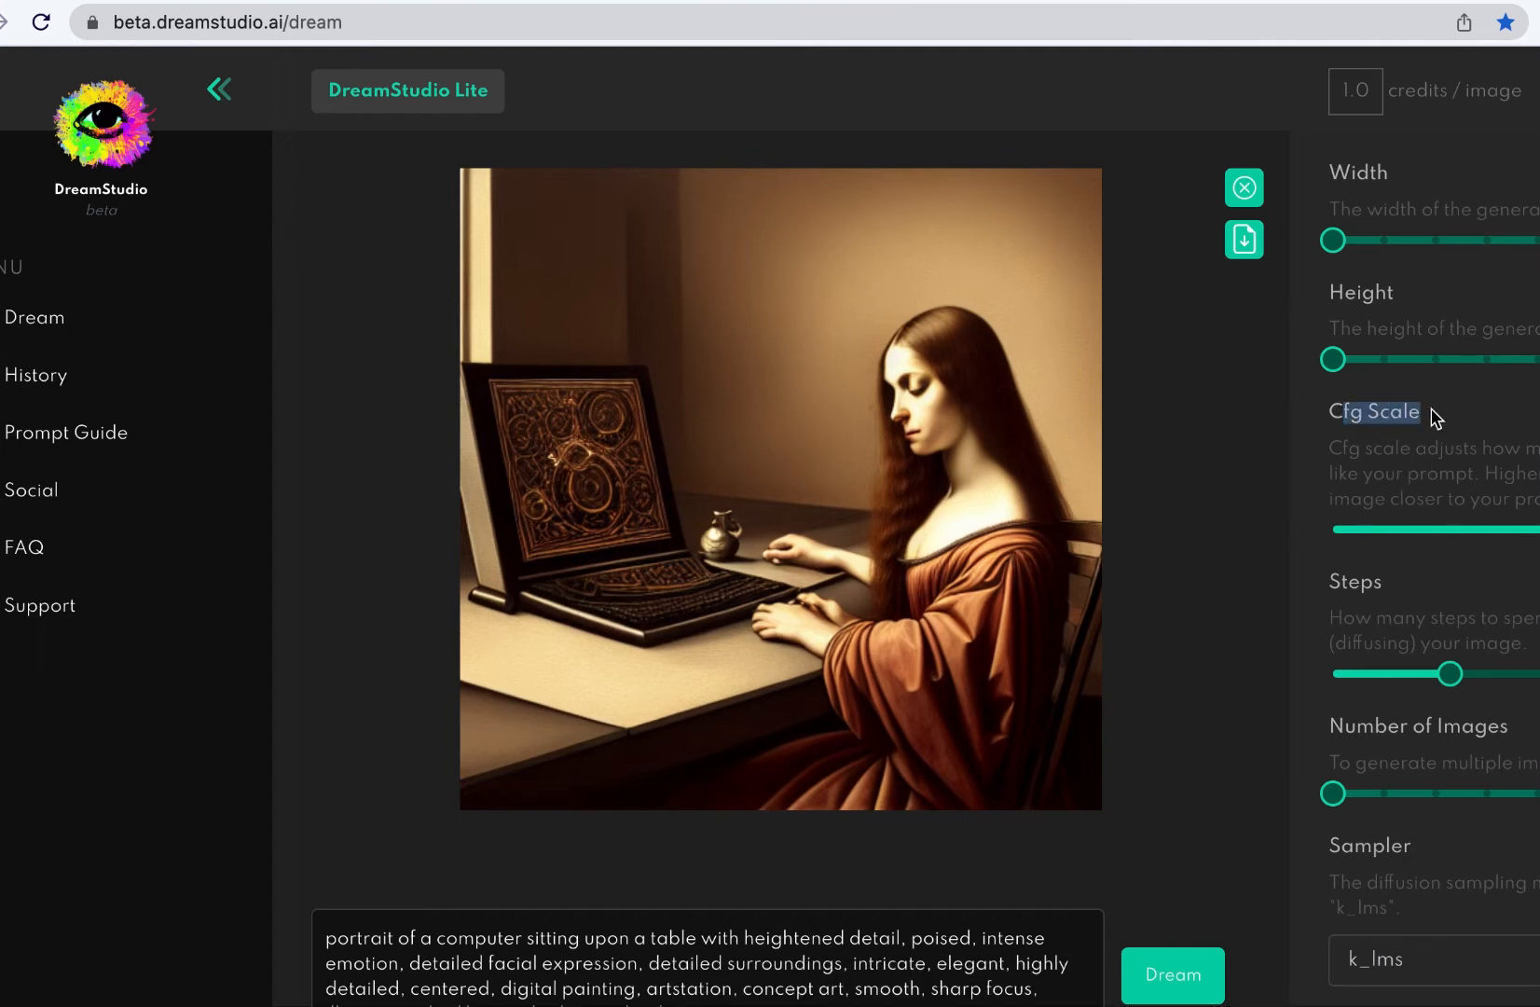
pyautogui.click(1460, 478)
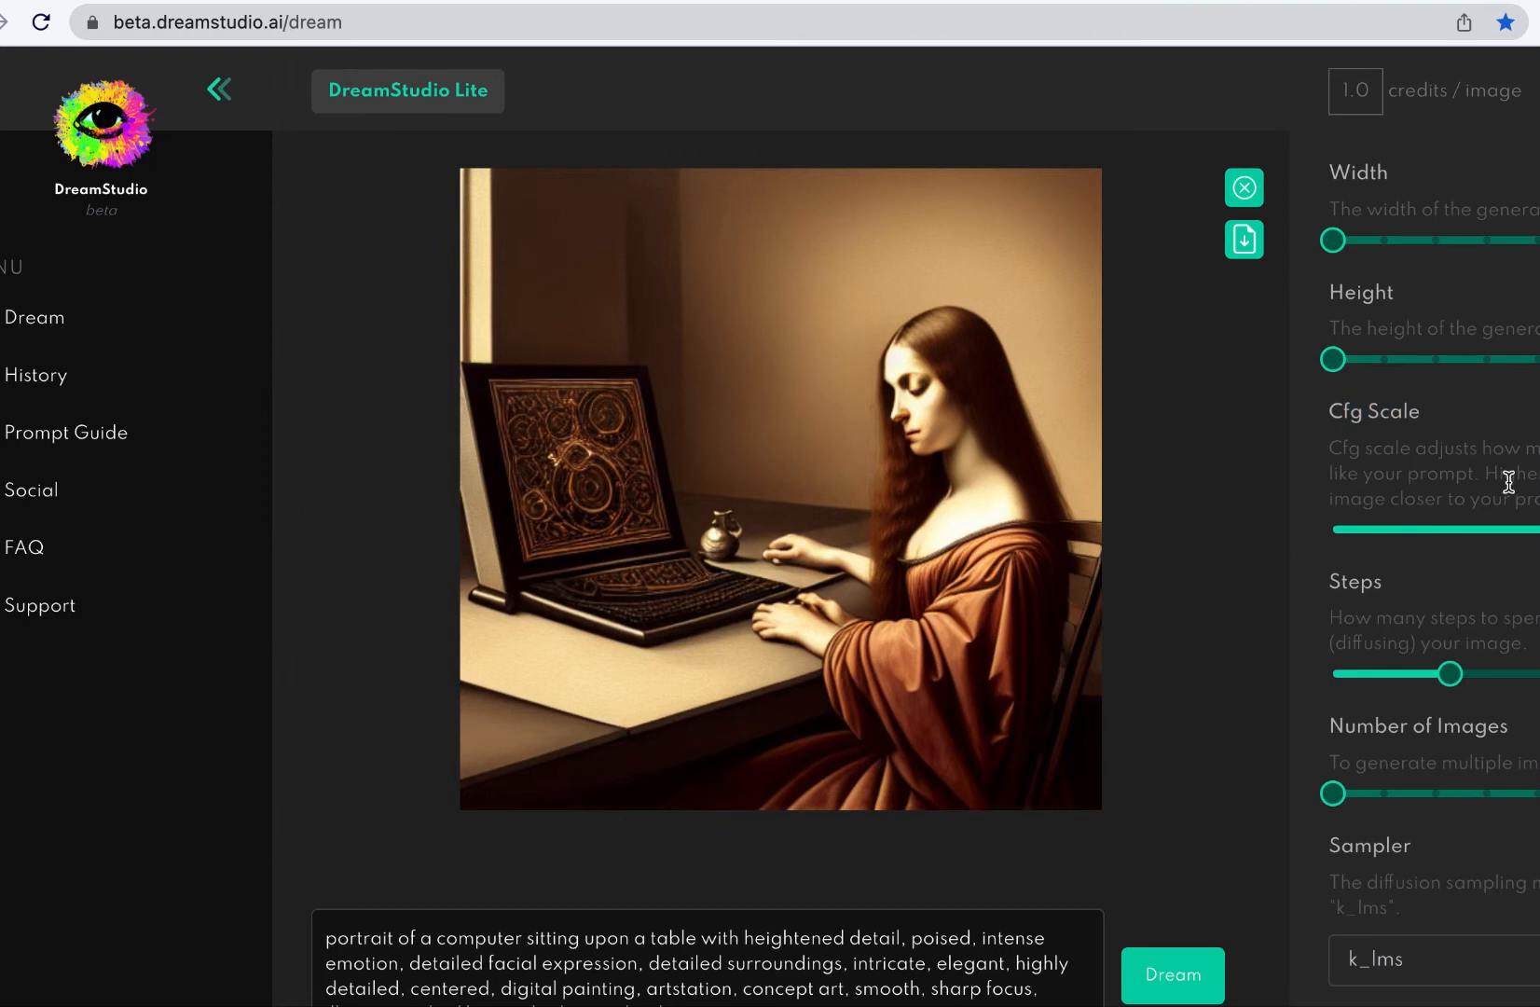
pyautogui.moveTo(1399, 593); pyautogui.dragTo(1331, 585)
pyautogui.moveTo(1450, 673)
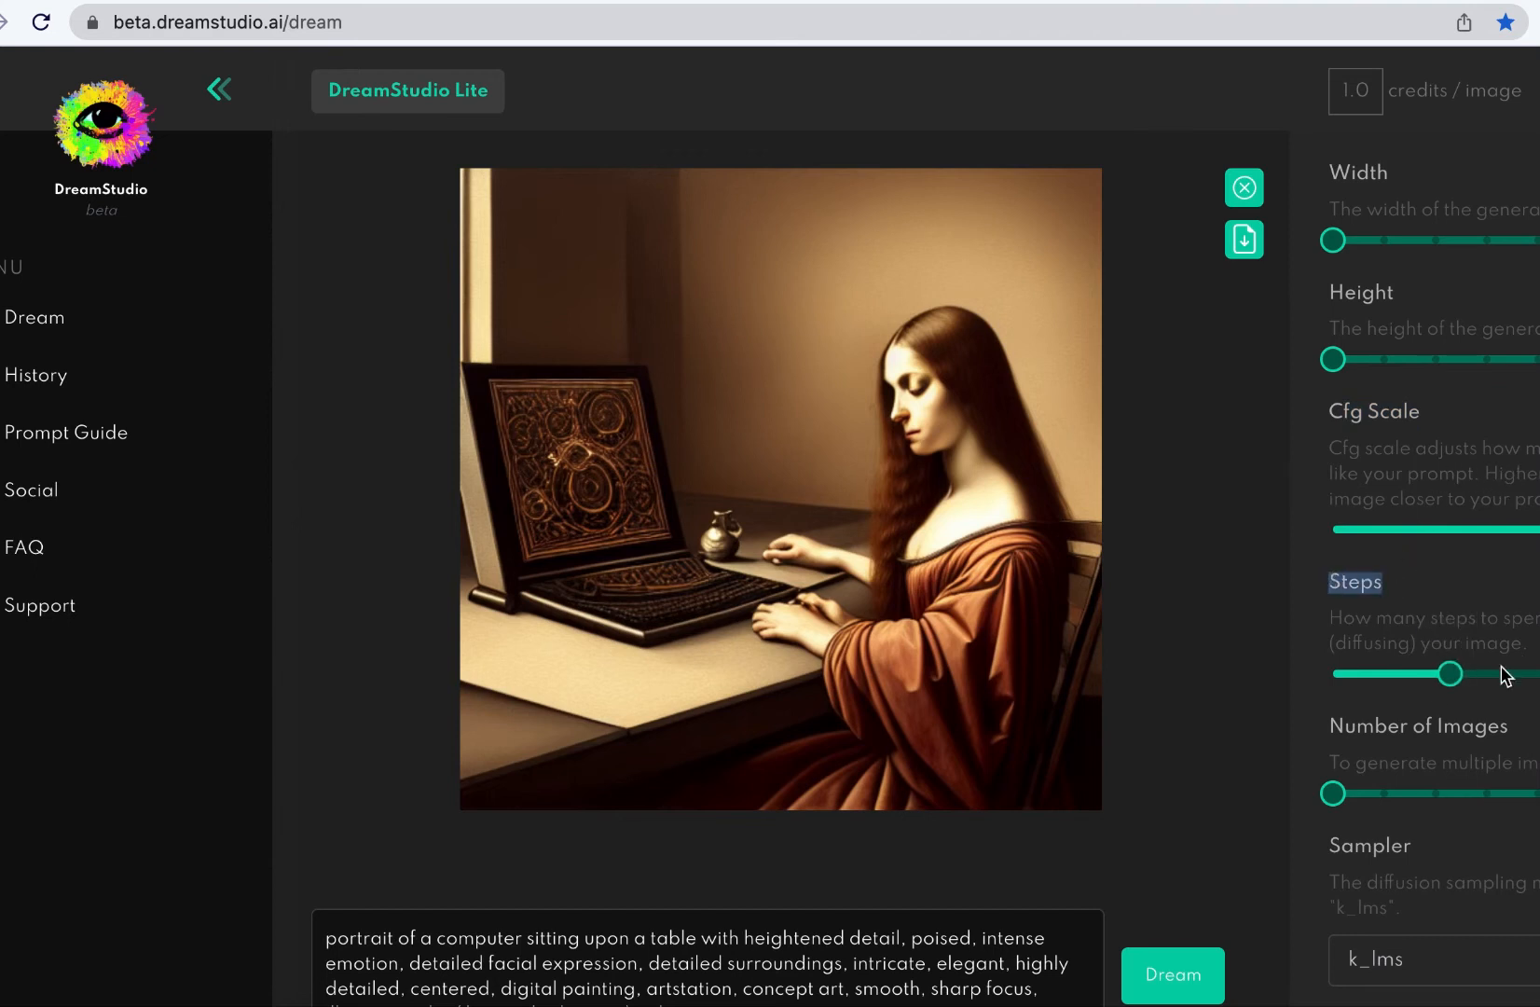
pyautogui.click(1530, 615)
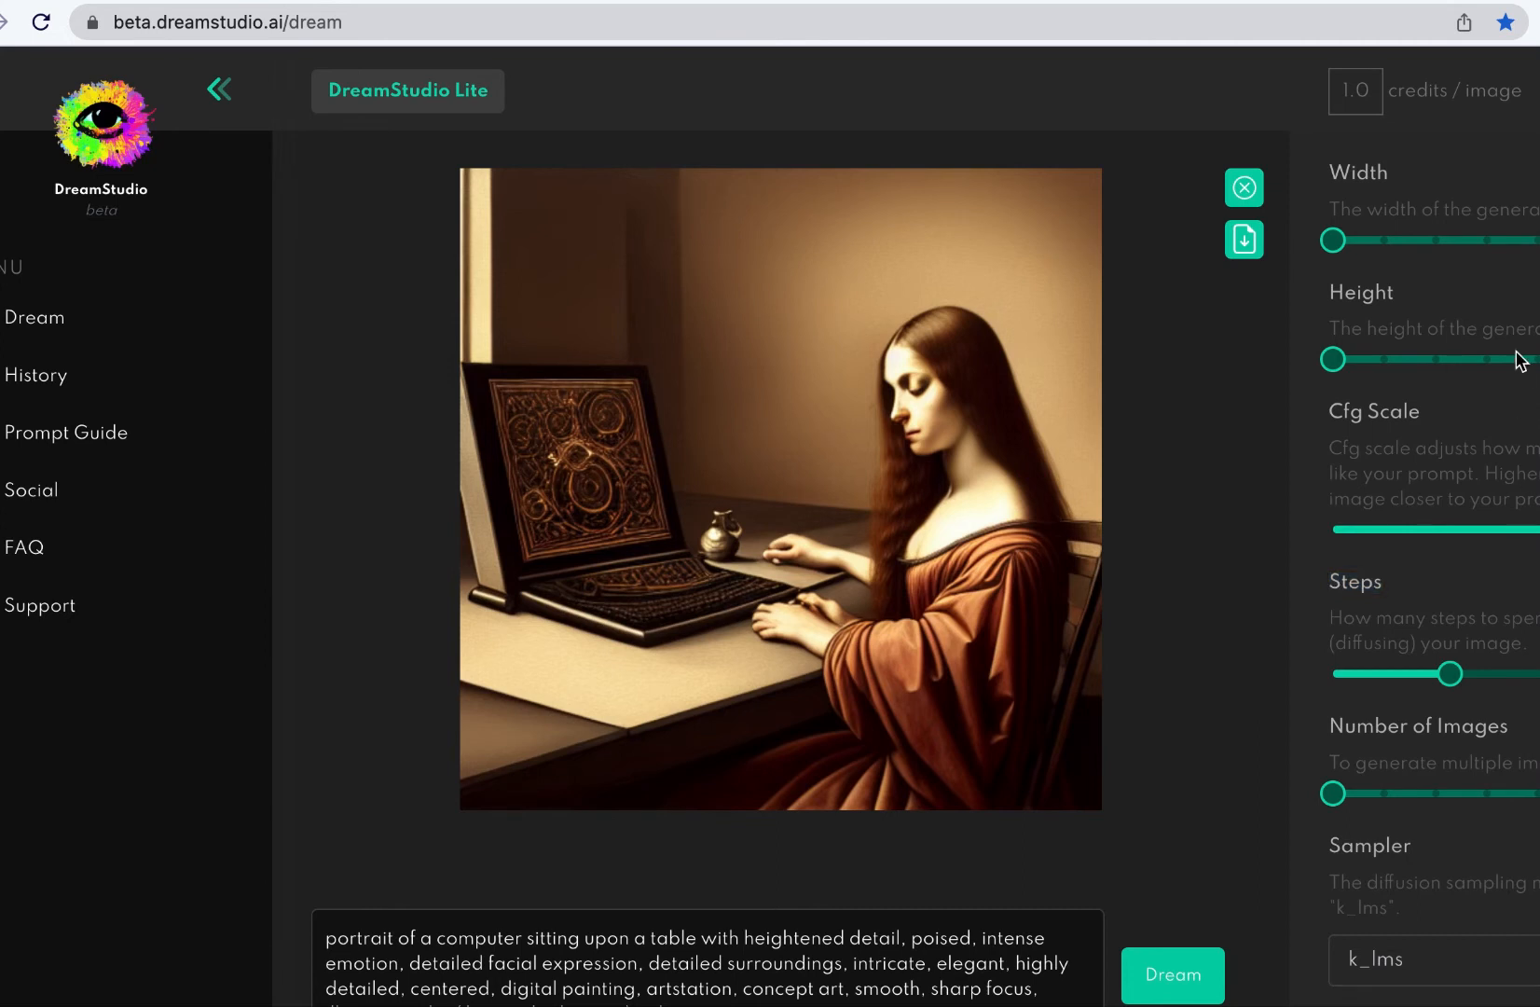
# Review the Stable Diffusion versions available in the Model setting, keeping the current choice.
pyautogui.moveTo(1334, 794)
pyautogui.scroll(-5, 1402, 876)
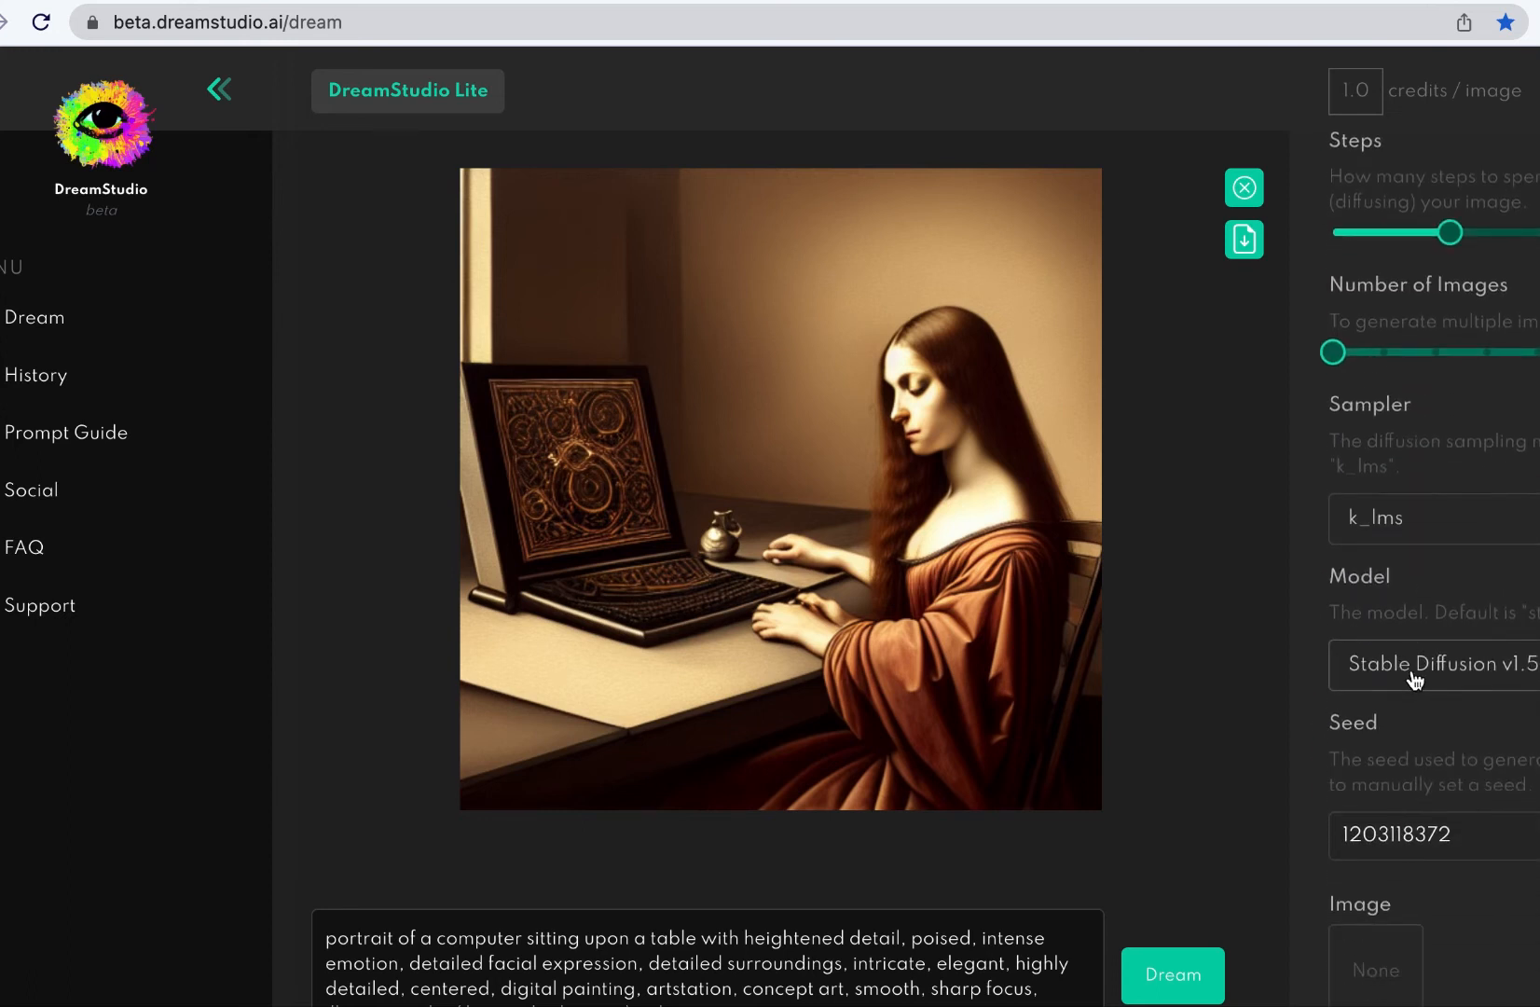
pyautogui.click(1431, 679)
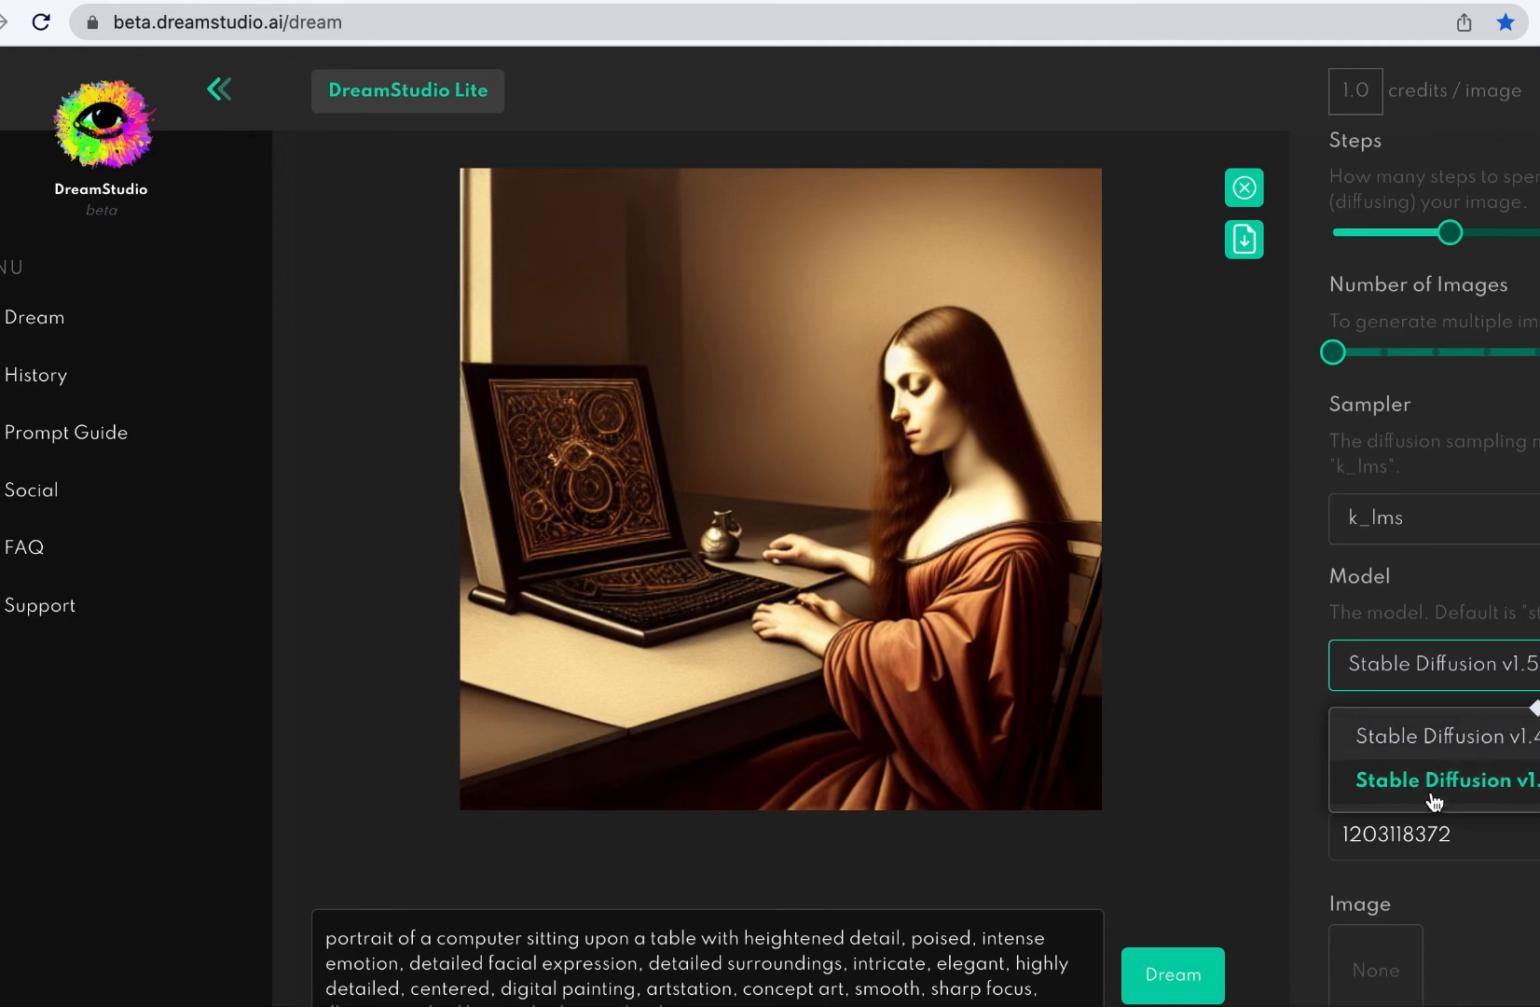
pyautogui.click(1422, 686)
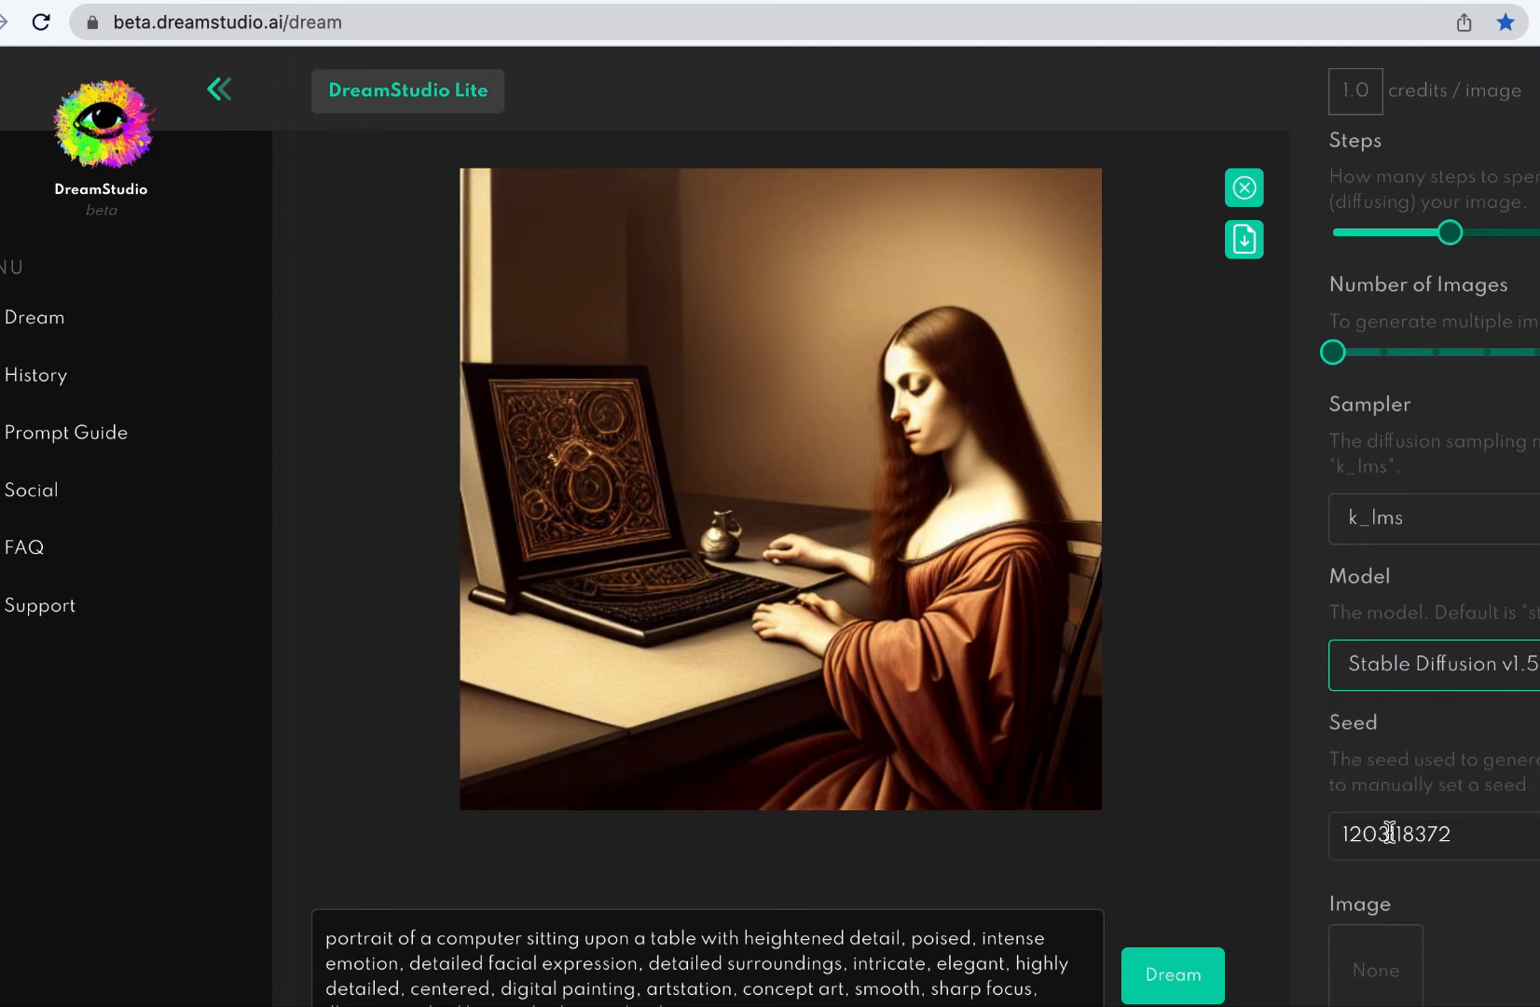
# Highlight the Seed value in DreamStudio, then the seed of the Lexica portrait for comparison, and return to DreamStudio.
pyautogui.scroll(-1, 1427, 844)
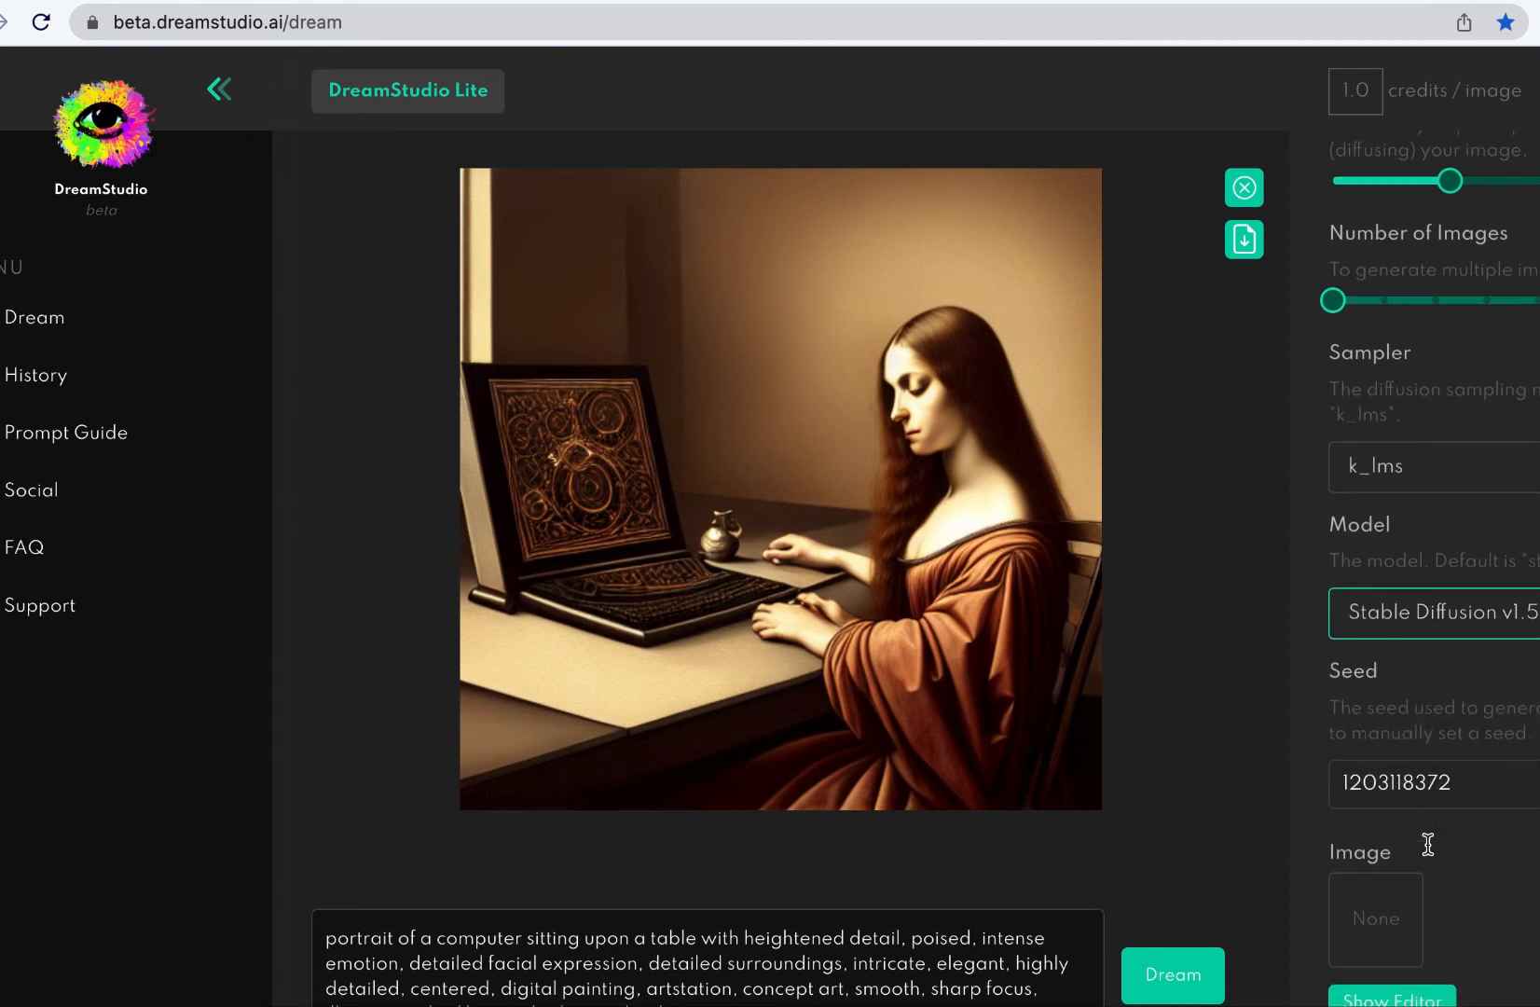
pyautogui.moveTo(1468, 793); pyautogui.dragTo(1327, 783)
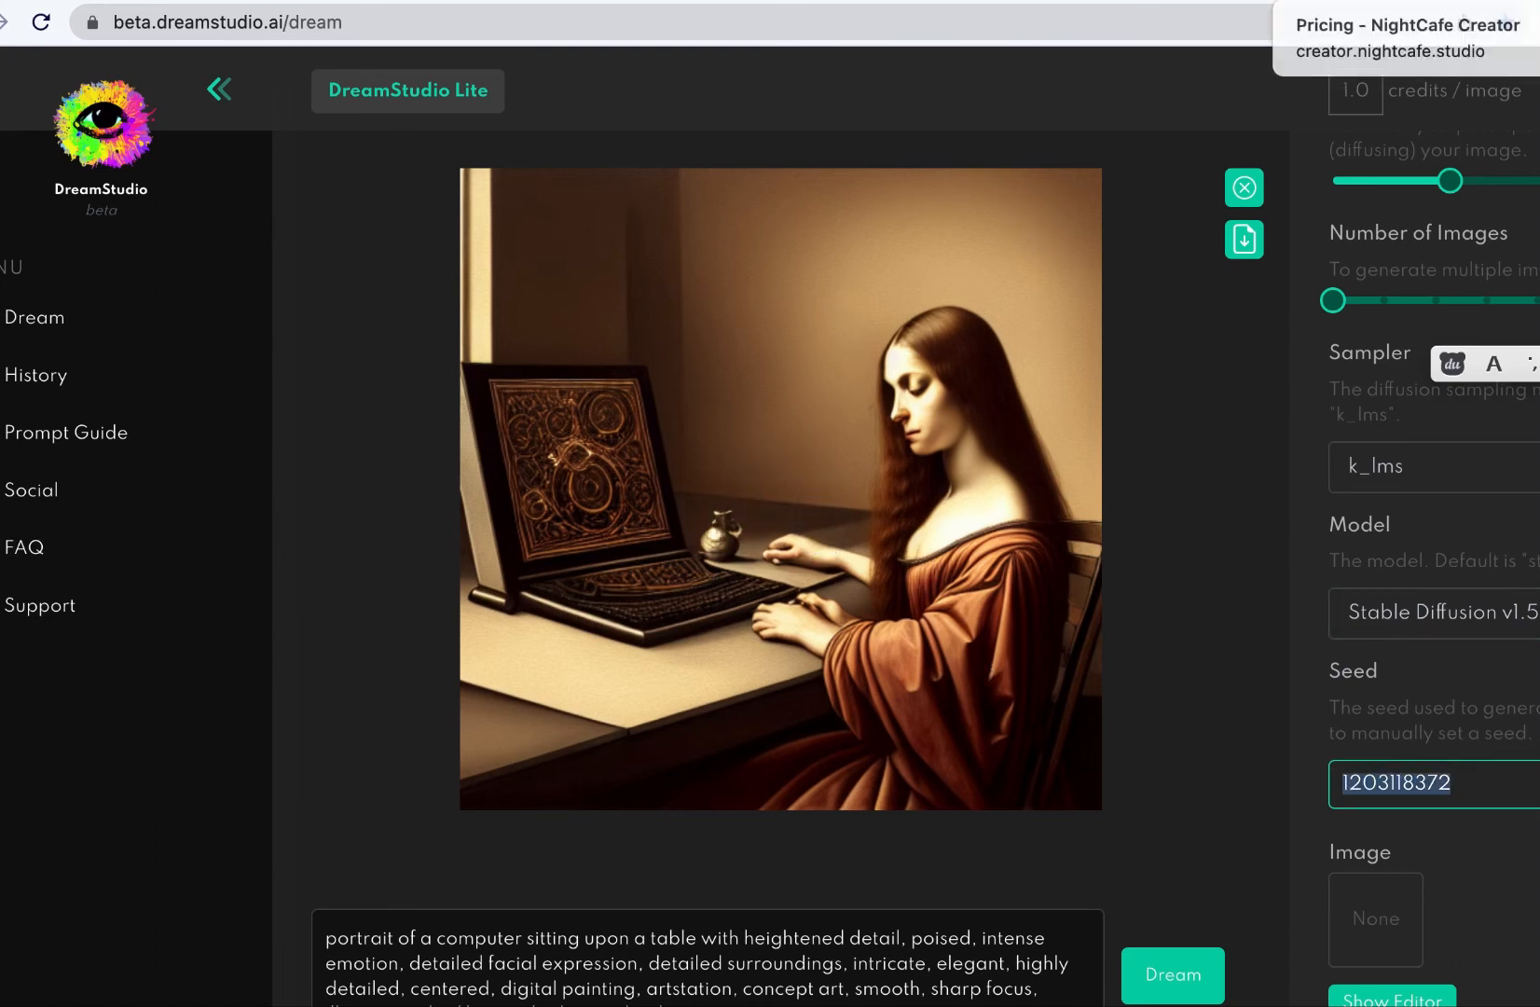
pyautogui.click(1336, 2)
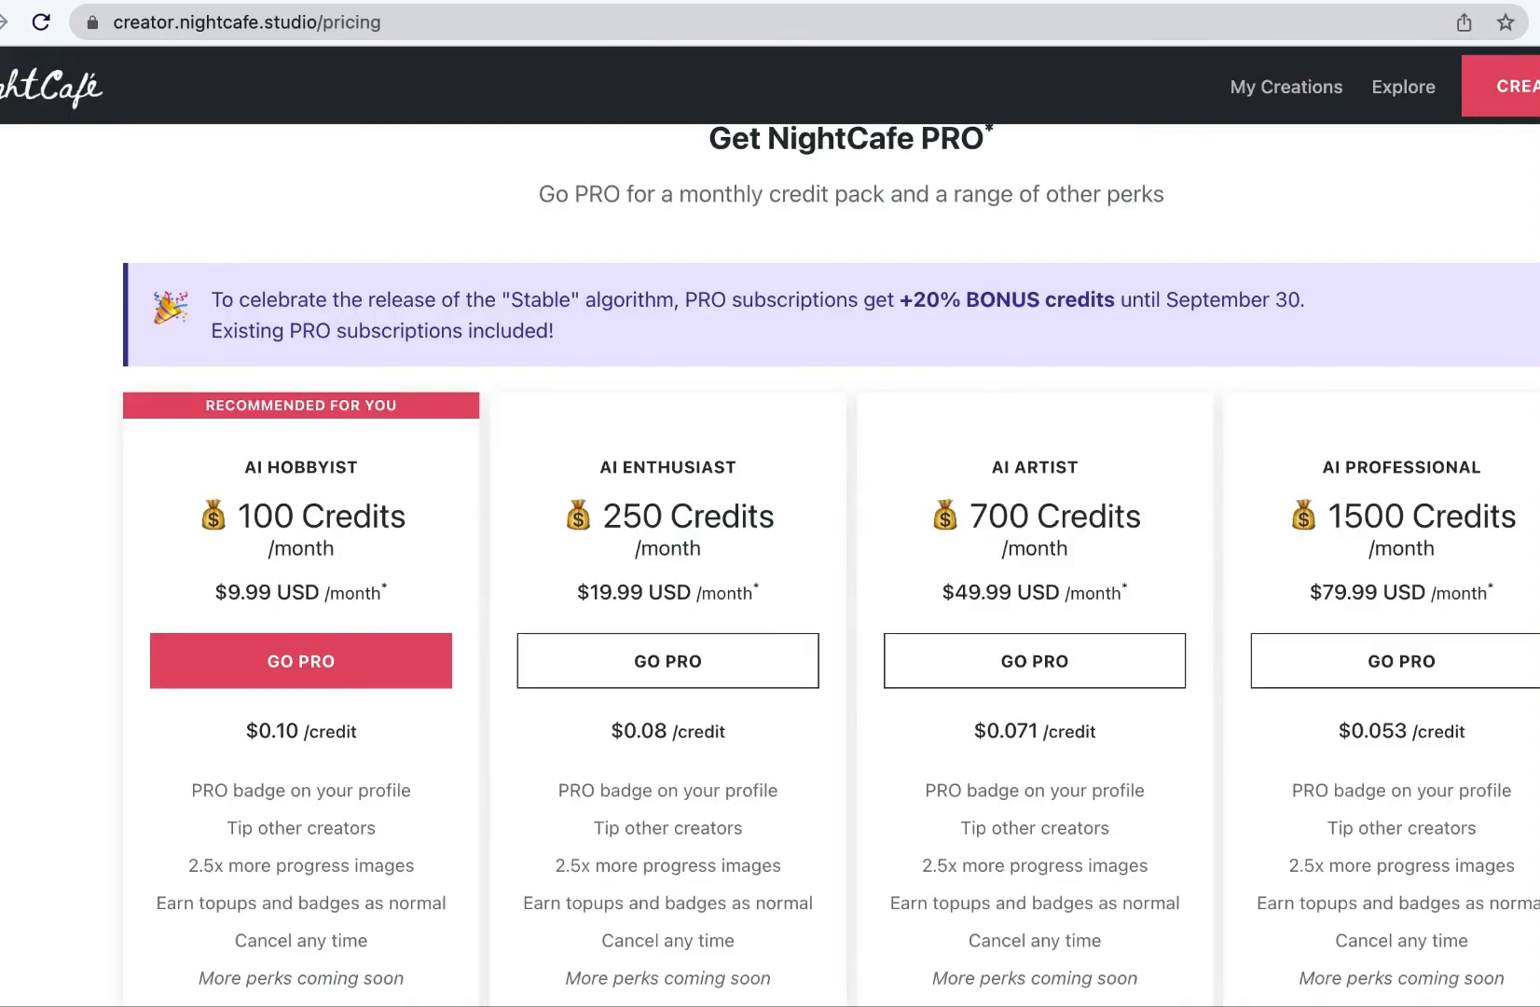
pyautogui.click(1250, 2)
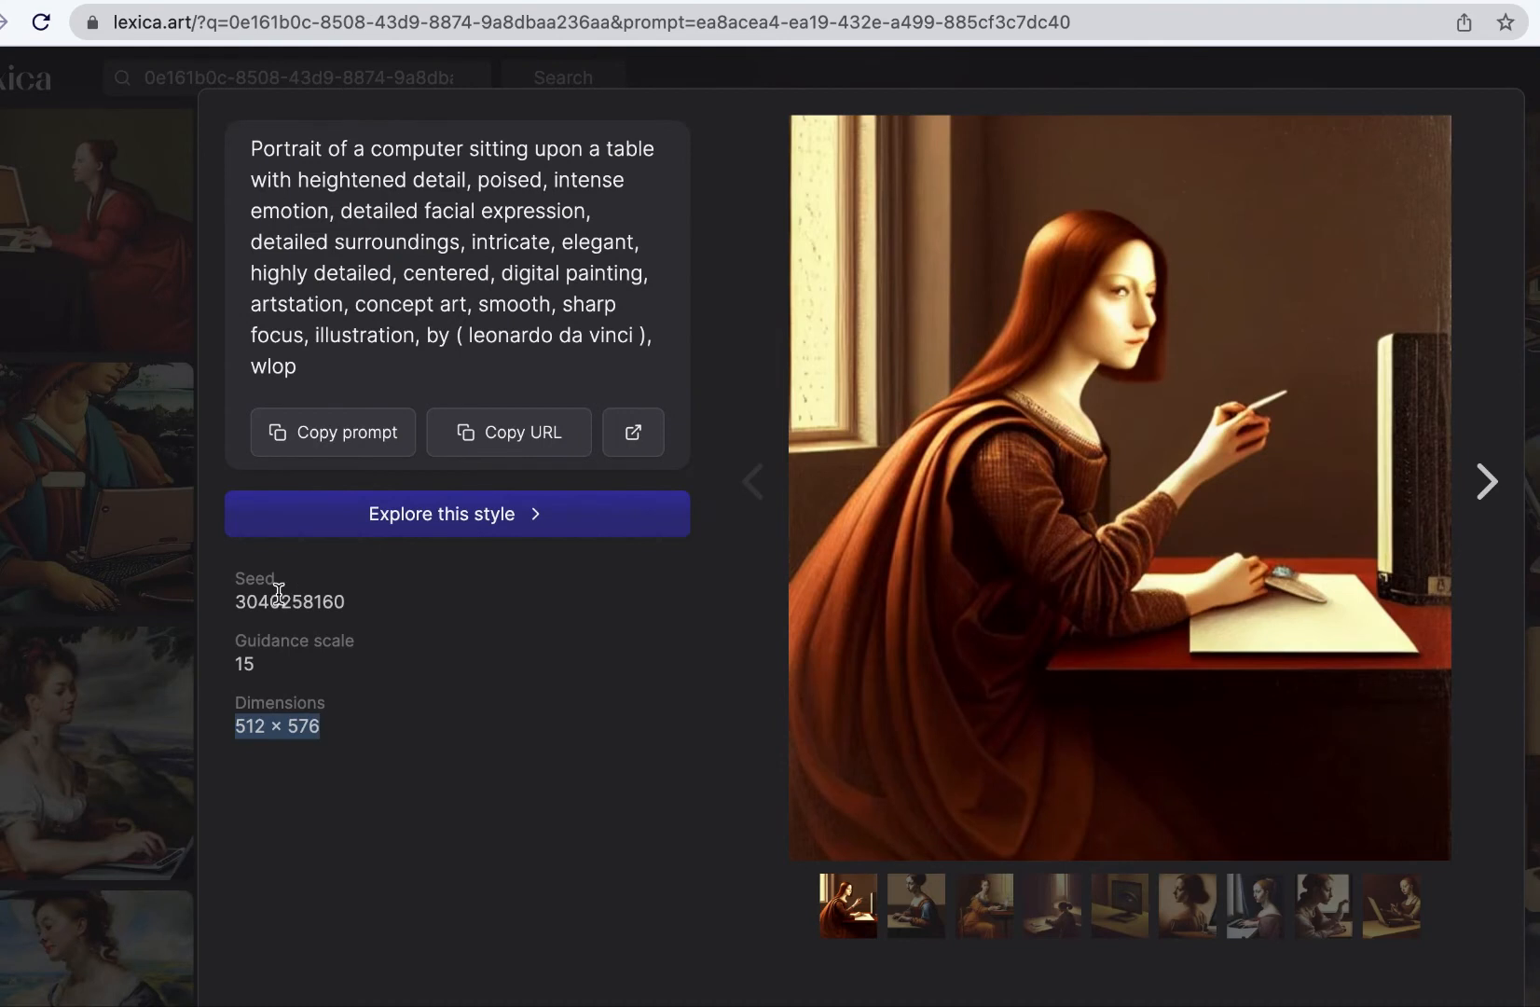
pyautogui.click(312, 593)
pyautogui.doubleClick(315, 602)
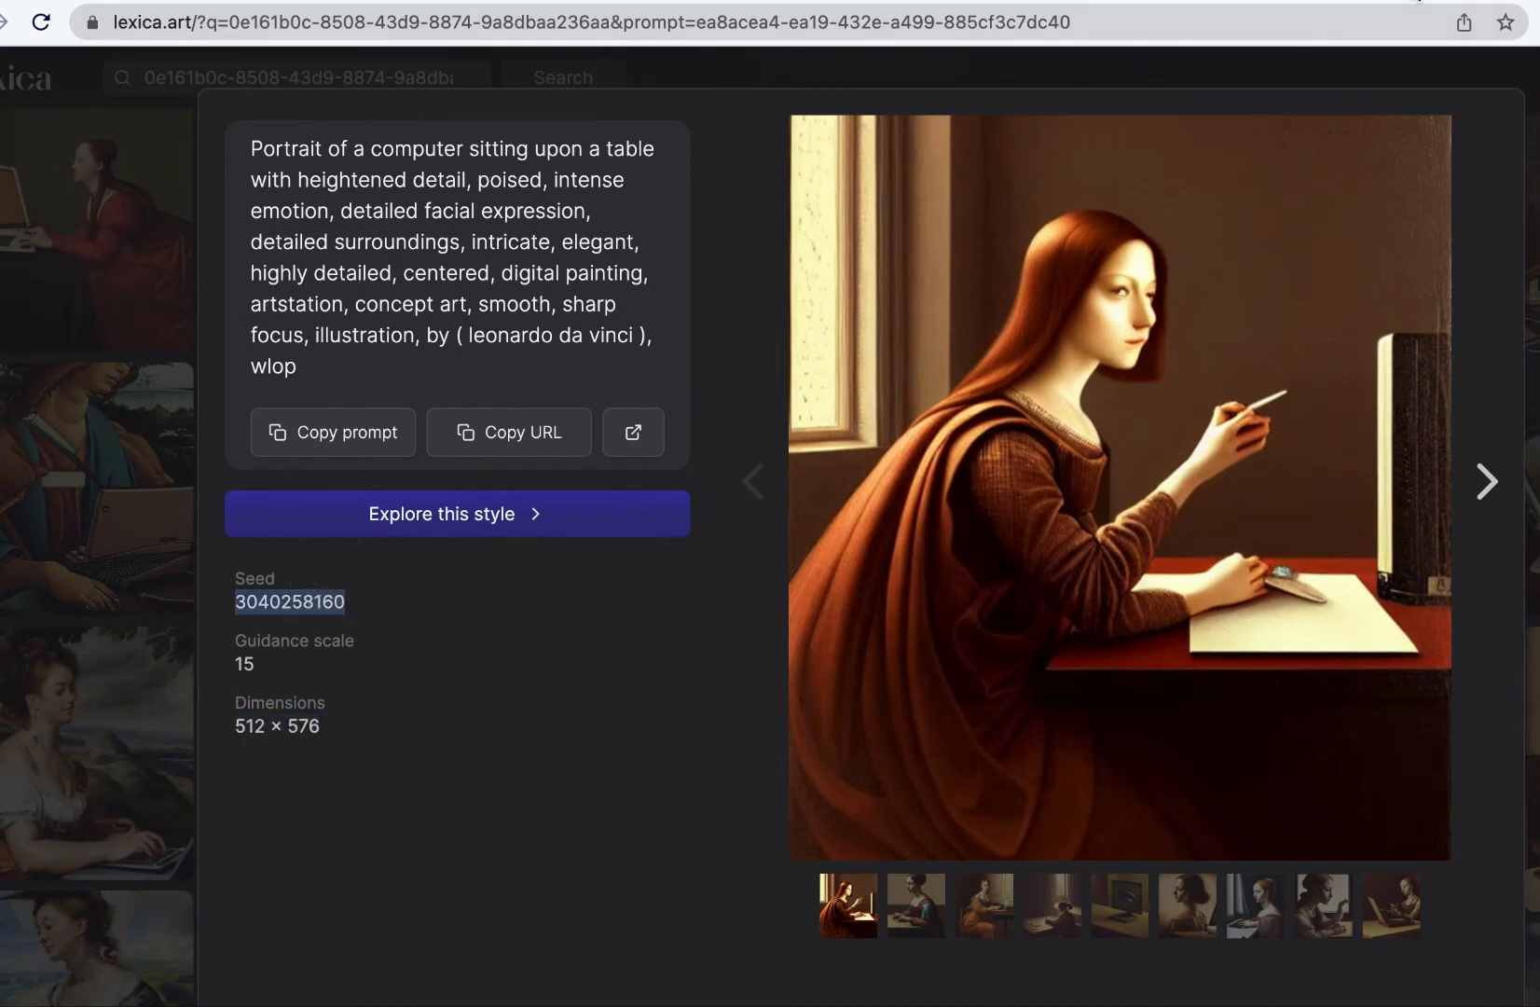
pyautogui.click(1419, 0)
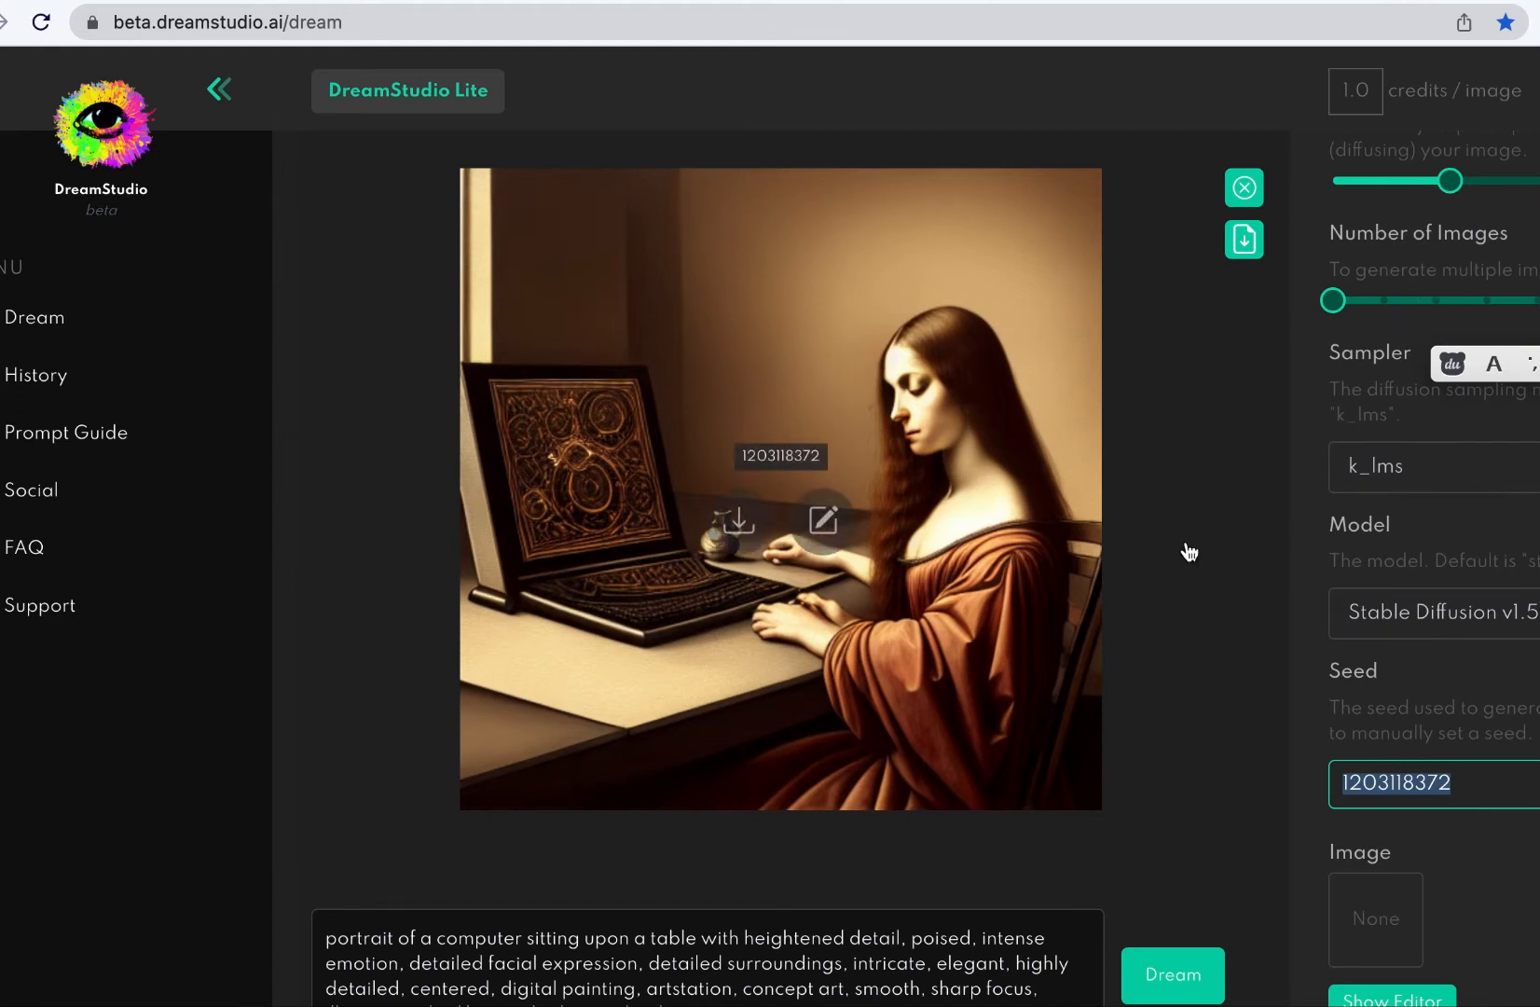
pyautogui.press('super+shift+5')
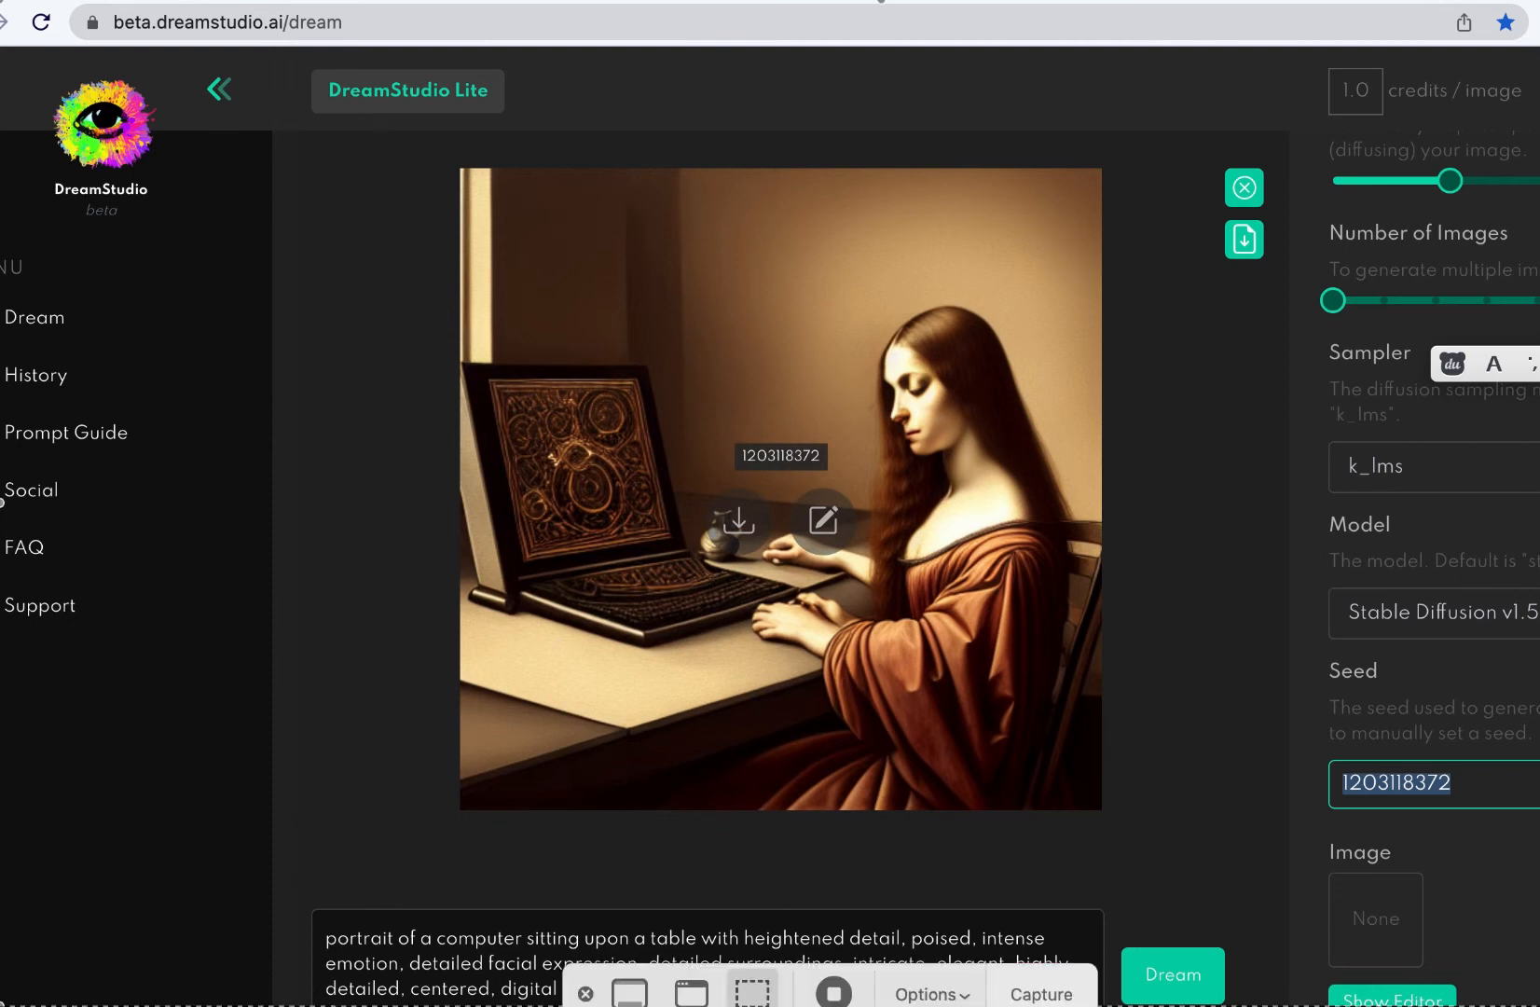
pyautogui.click(835, 994)
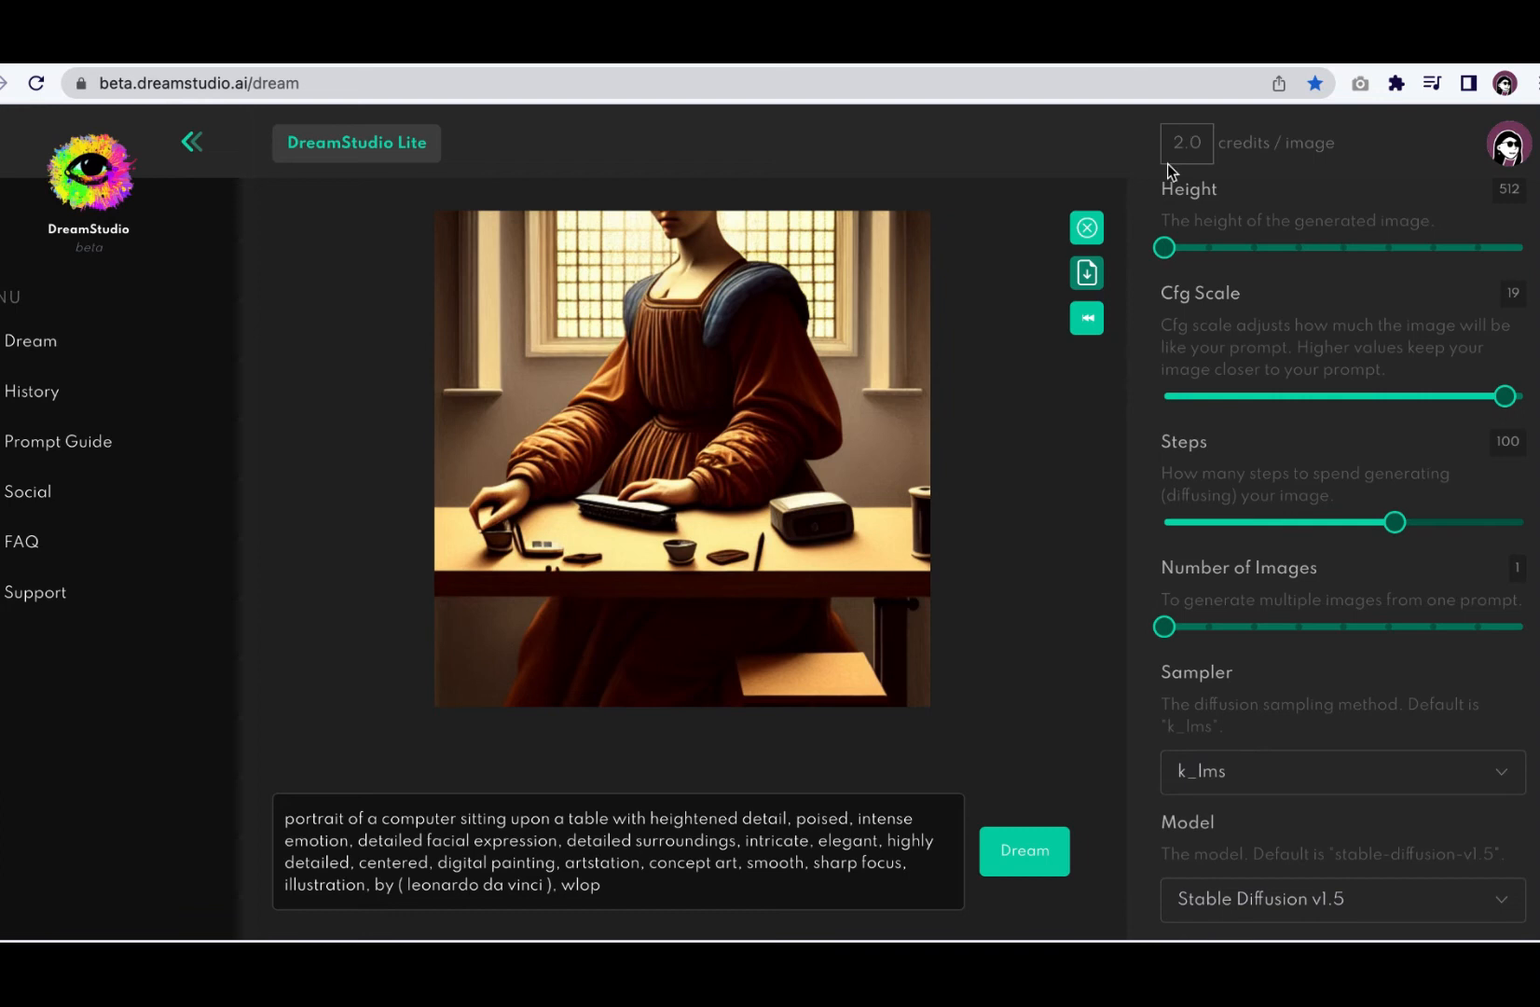
pyautogui.moveTo(724, 478)
pyautogui.click(1023, 852)
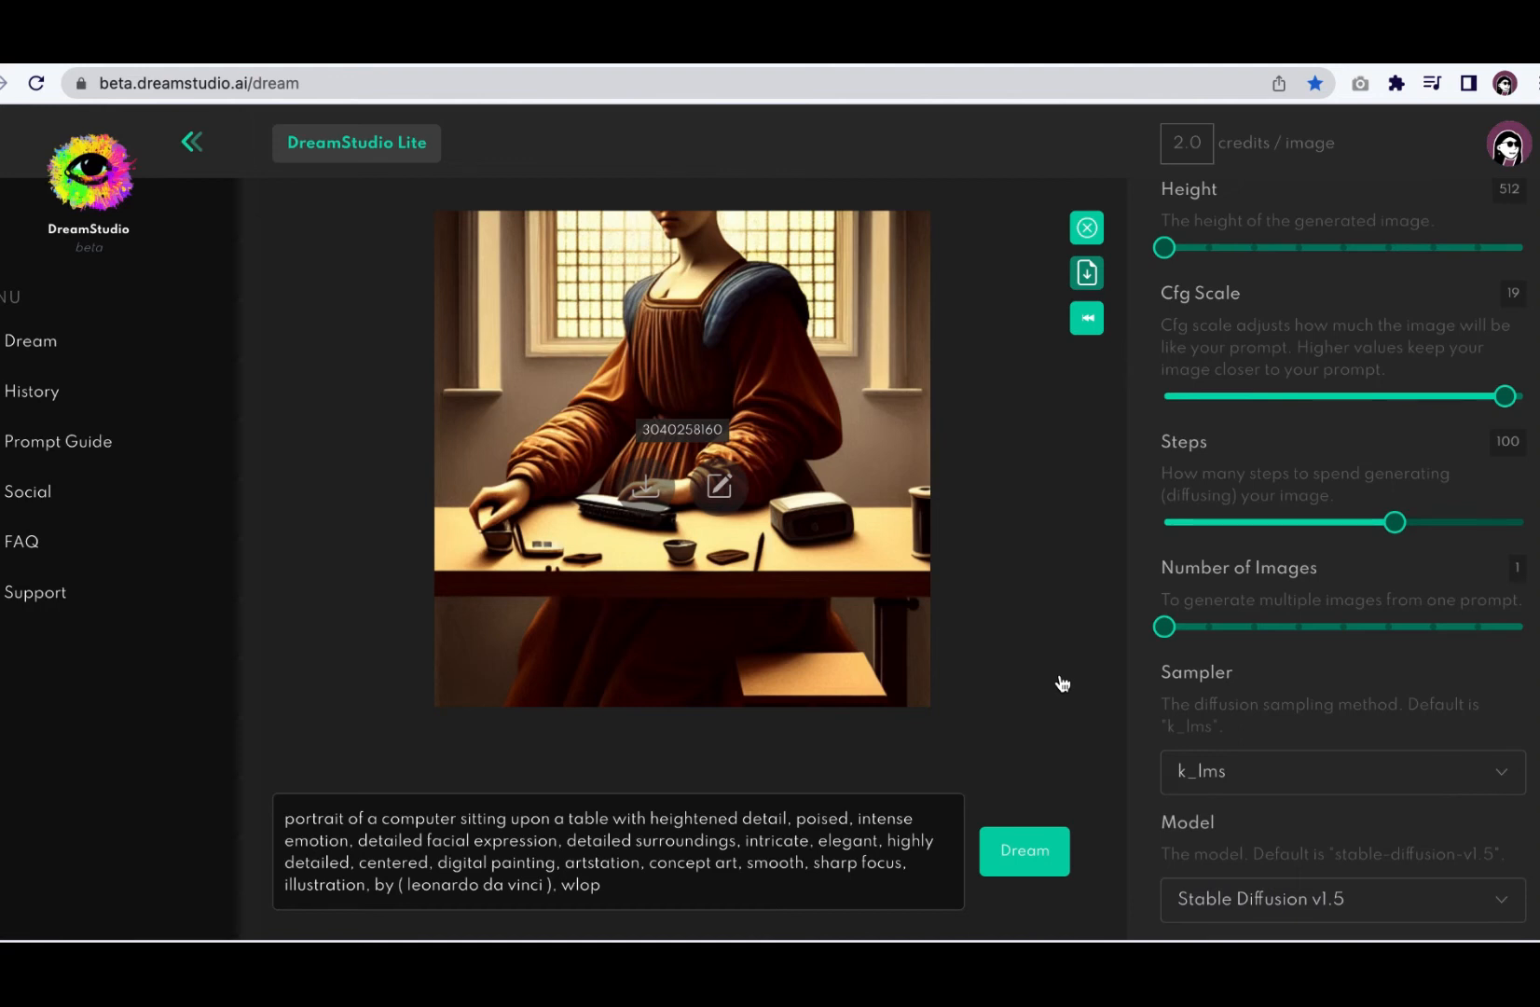
pyautogui.press('super+shift+5')
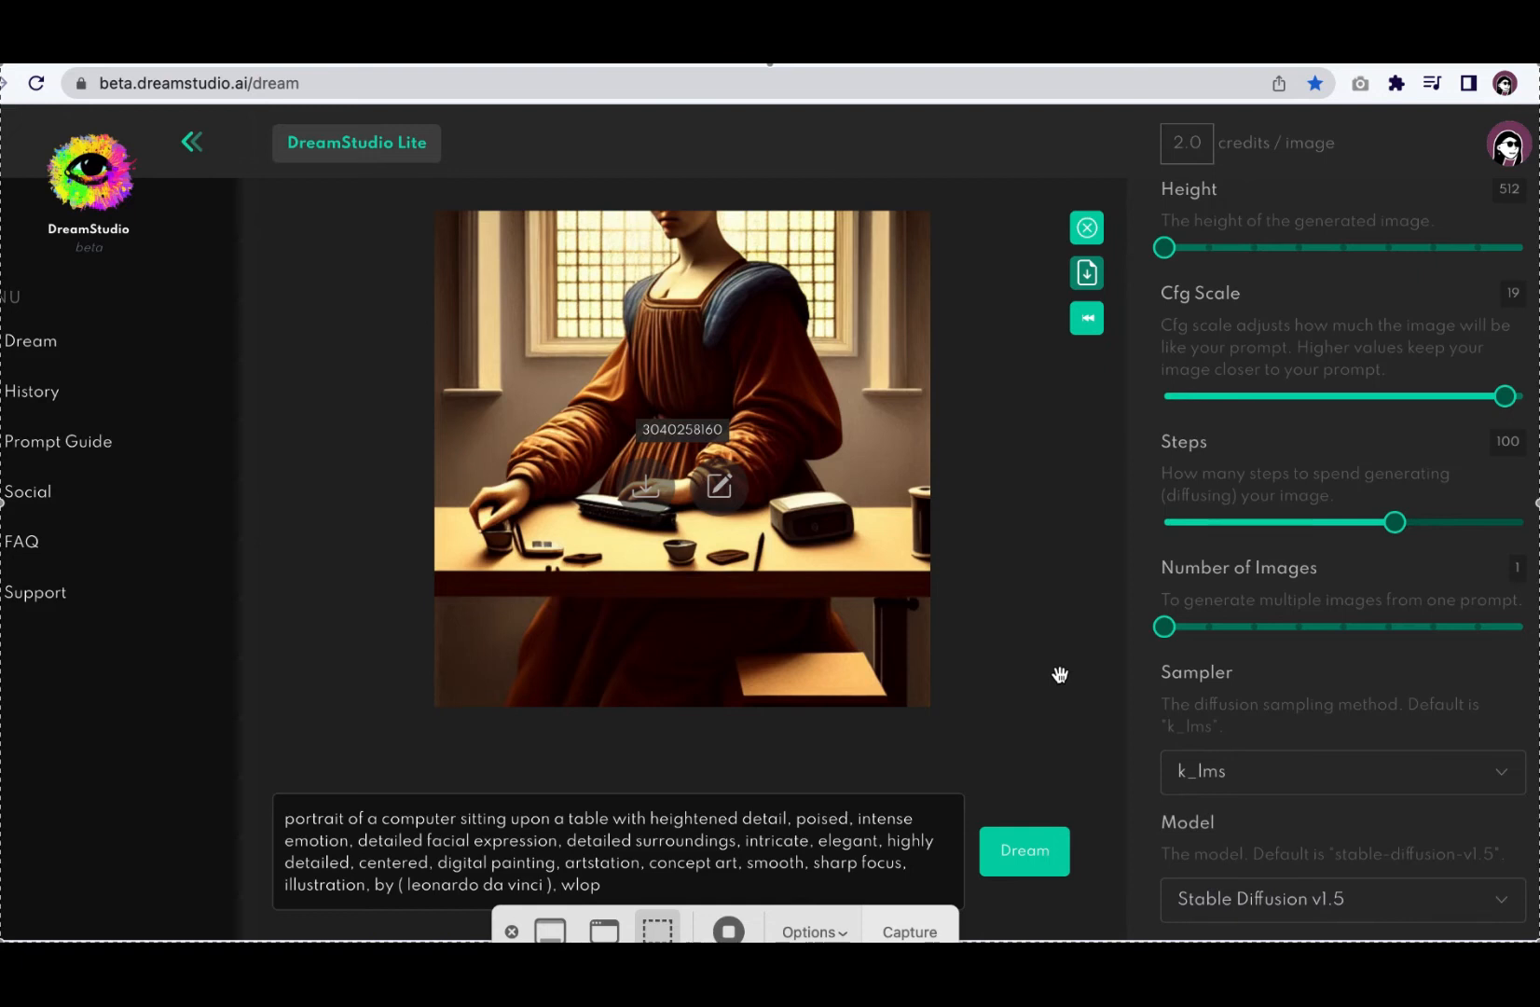
pyautogui.press('Escape')
pyautogui.scroll(-5, 1186, 664)
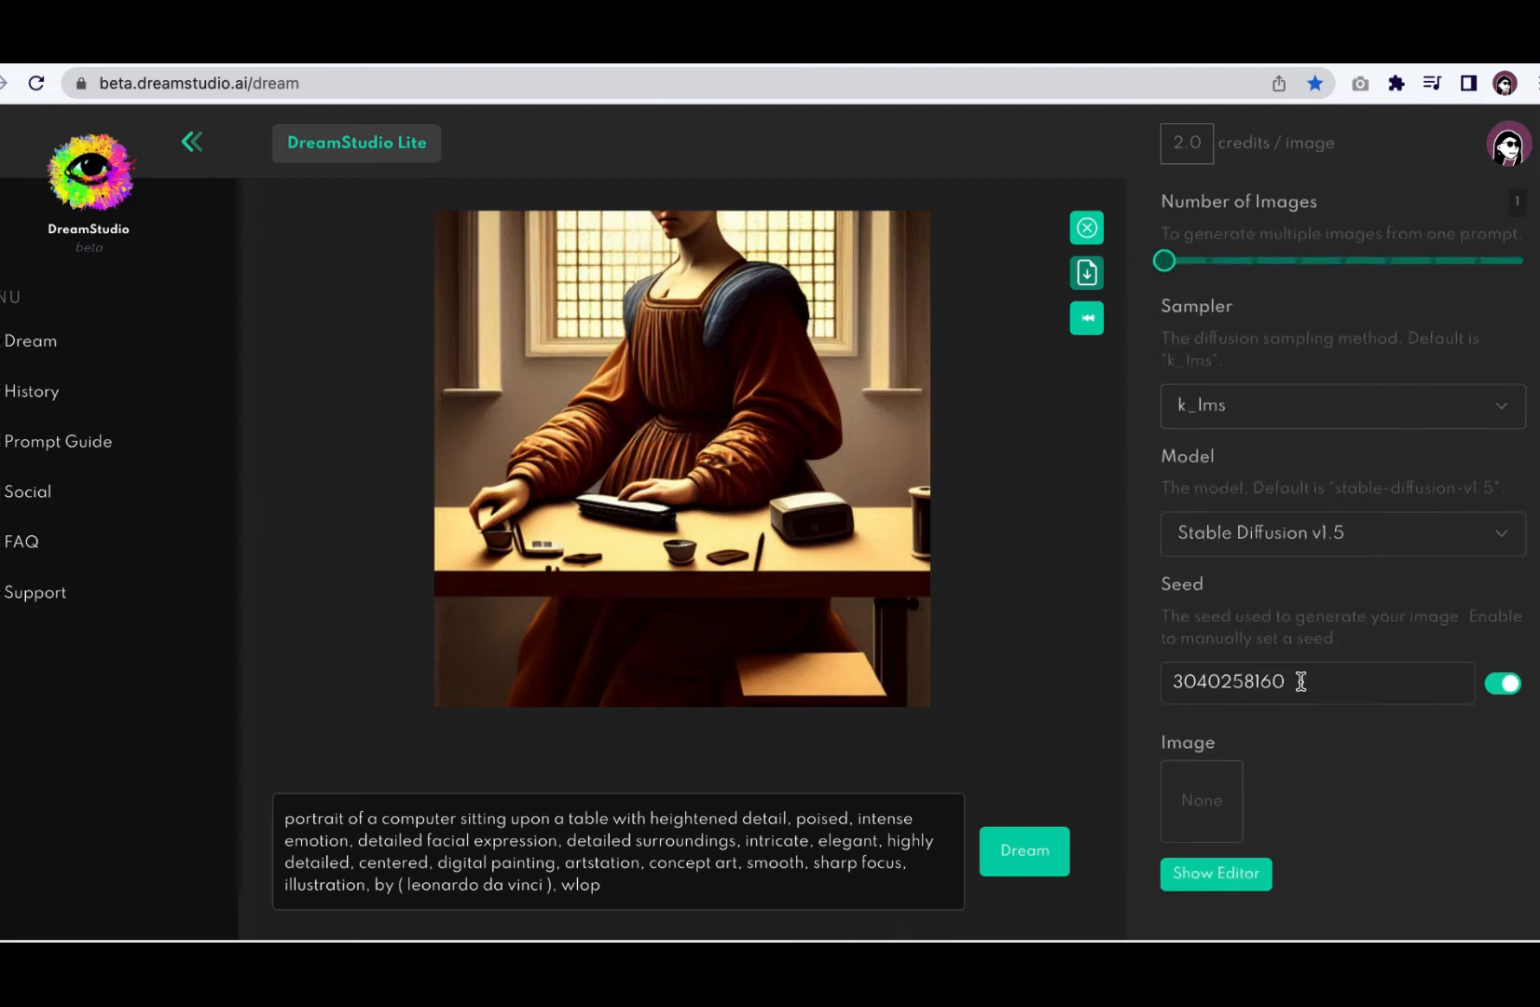
pyautogui.moveTo(1300, 680); pyautogui.dragTo(1152, 688)
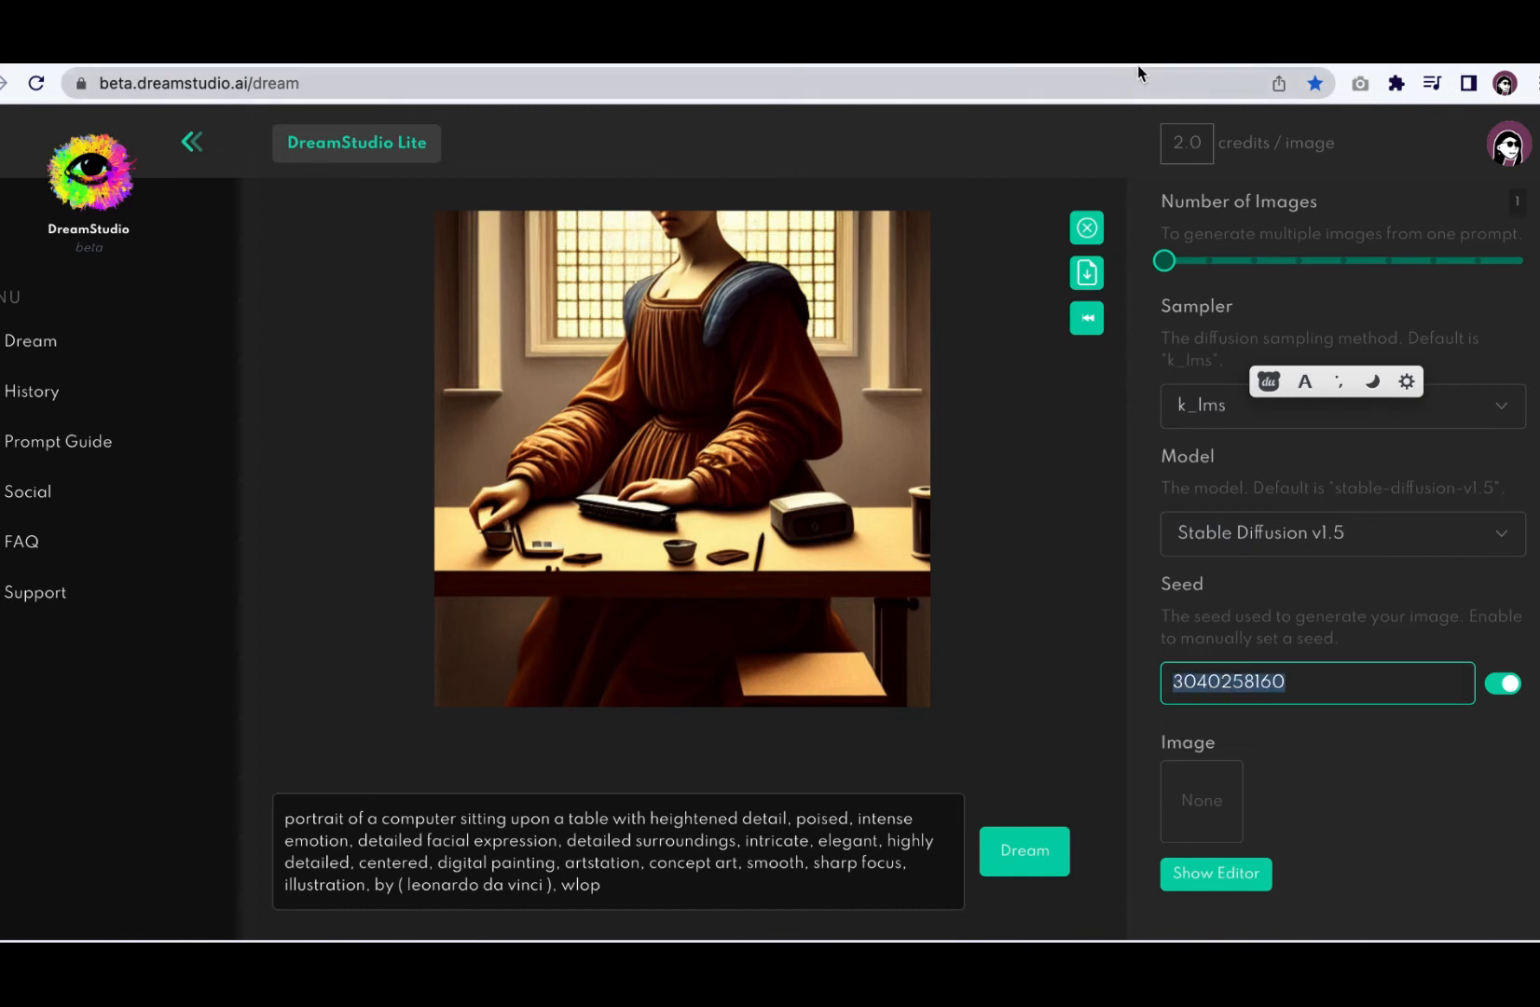
pyautogui.click(1085, 62)
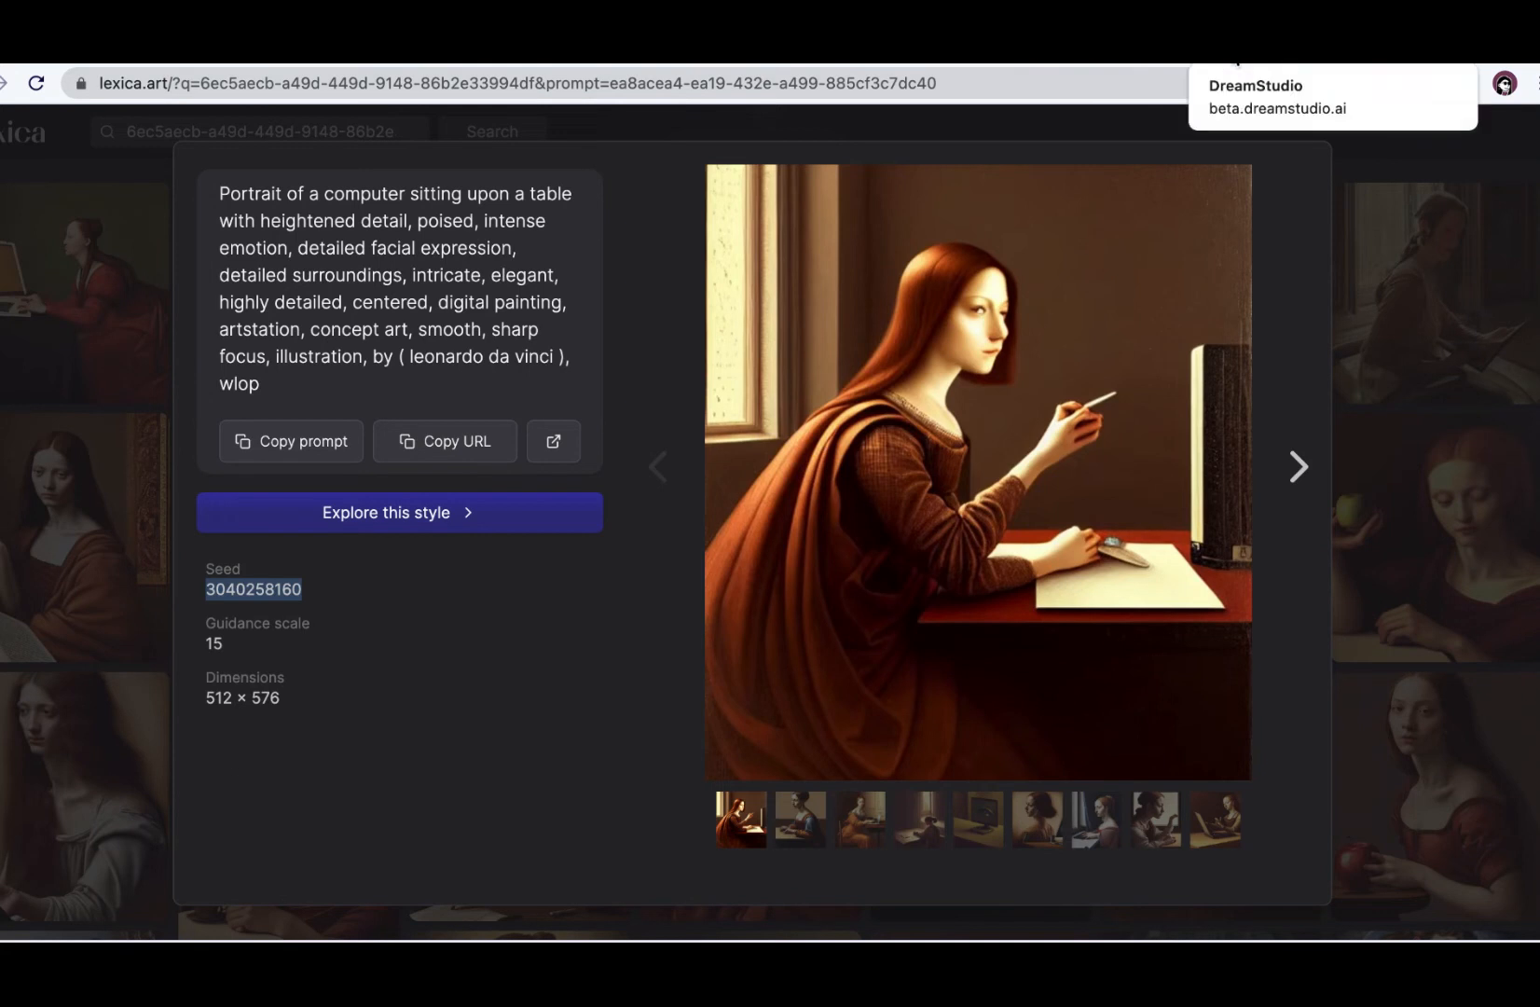
pyautogui.click(1238, 61)
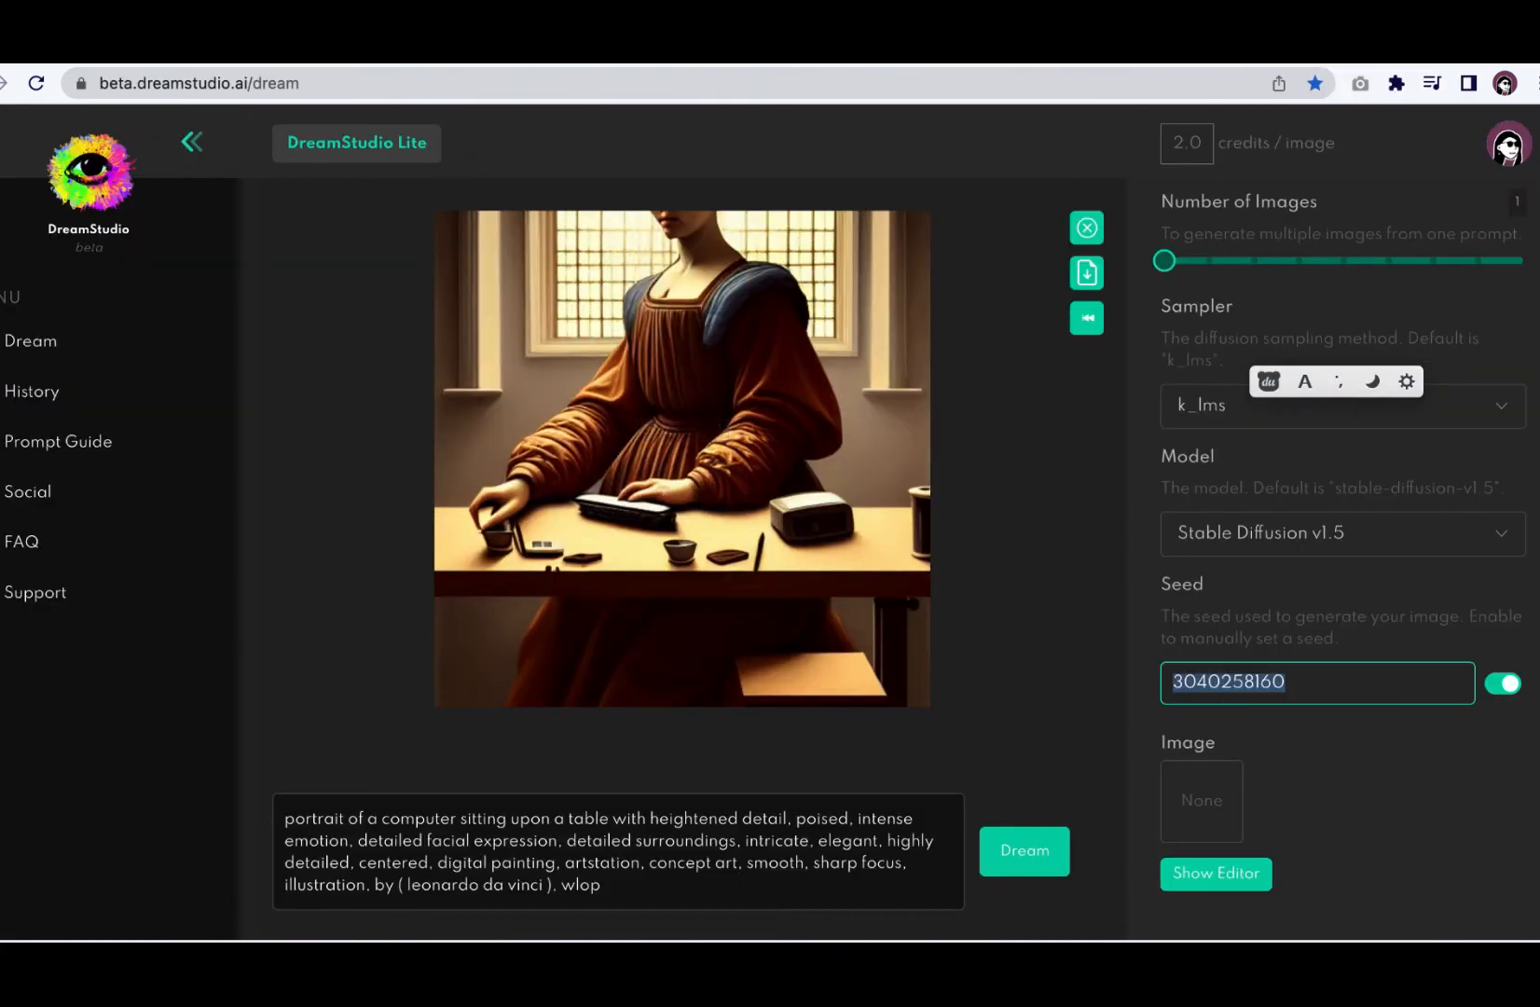
pyautogui.moveTo(482, 246)
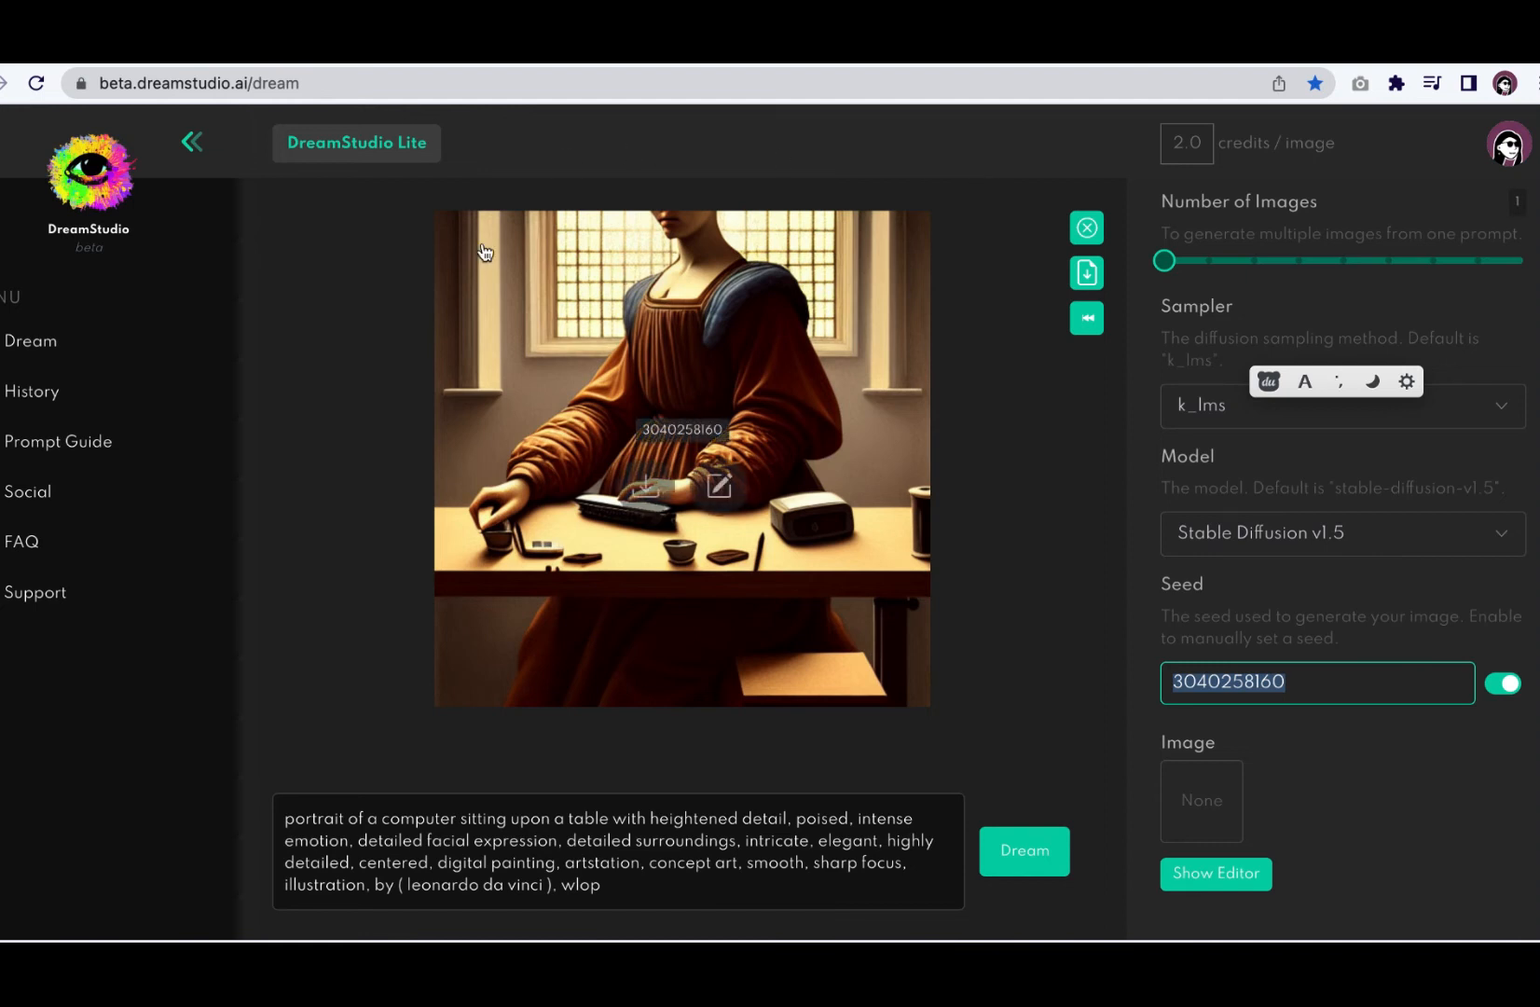
pyautogui.press('super+shift+5')
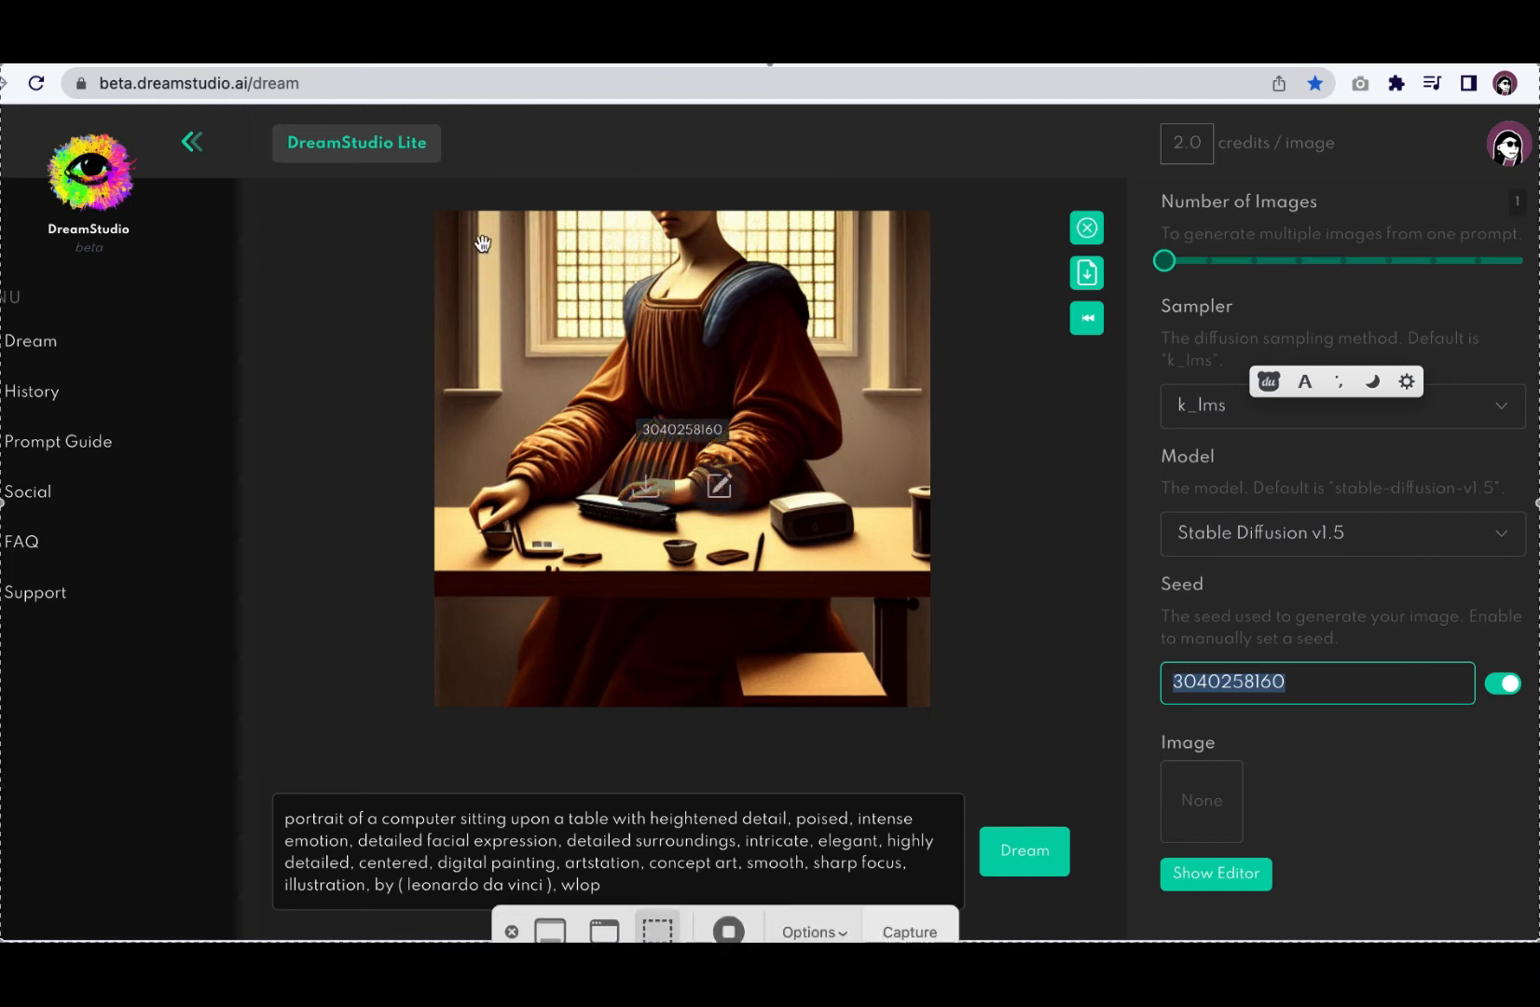
pyautogui.click(934, 922)
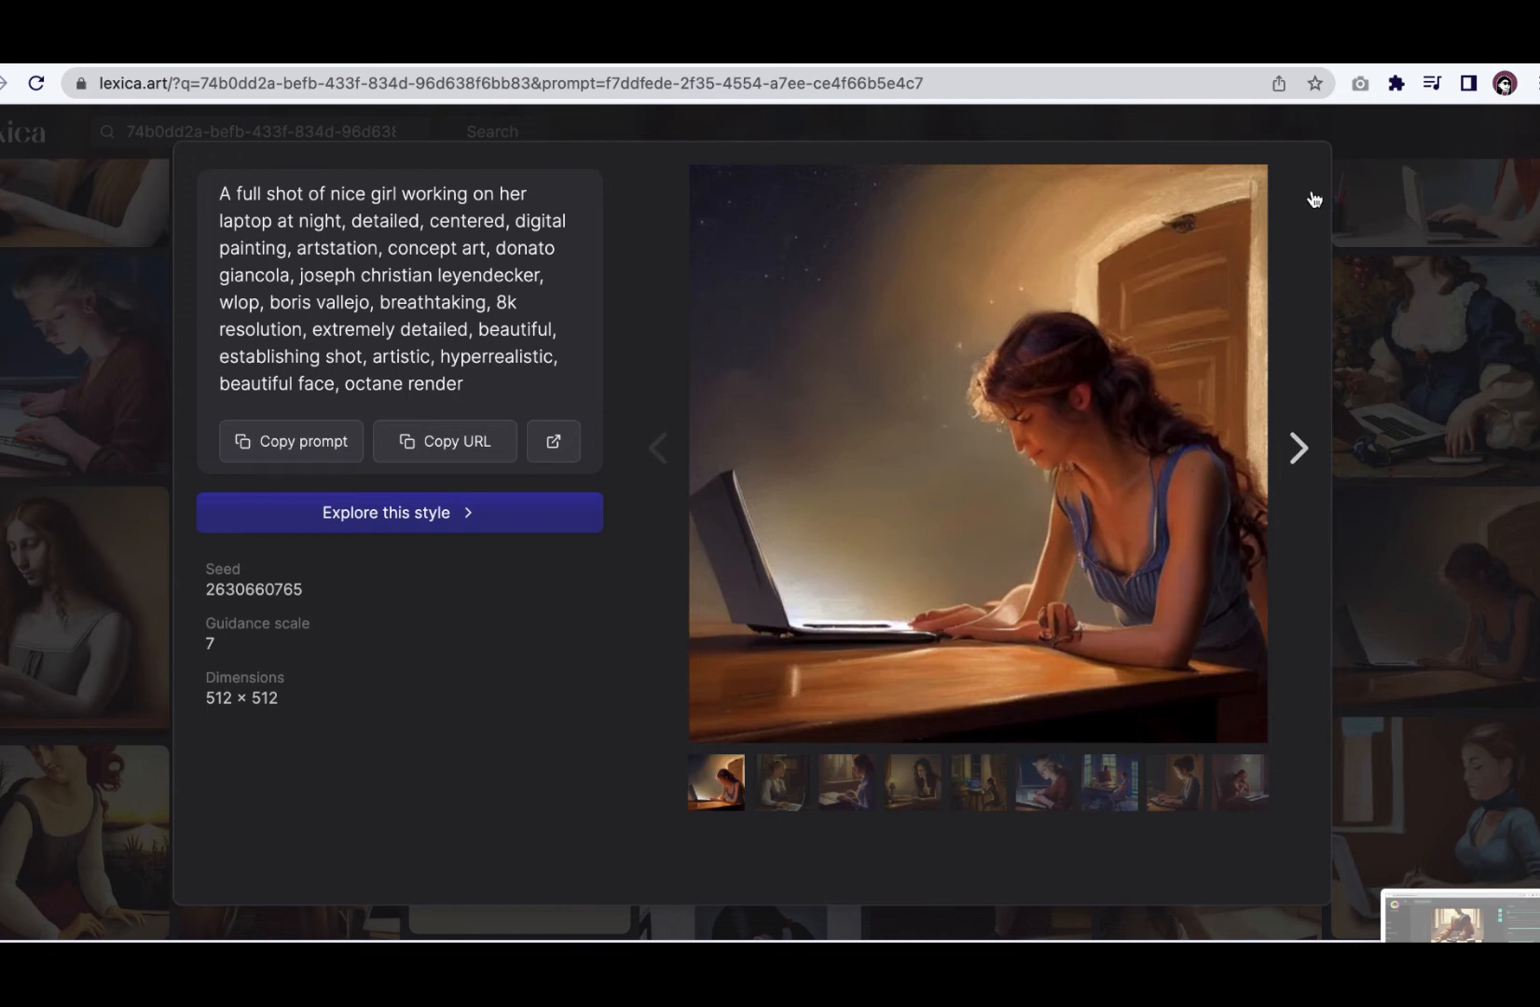
# Close the open image on Lexica and search for "wearing earphonen".
pyautogui.click(1376, 142)
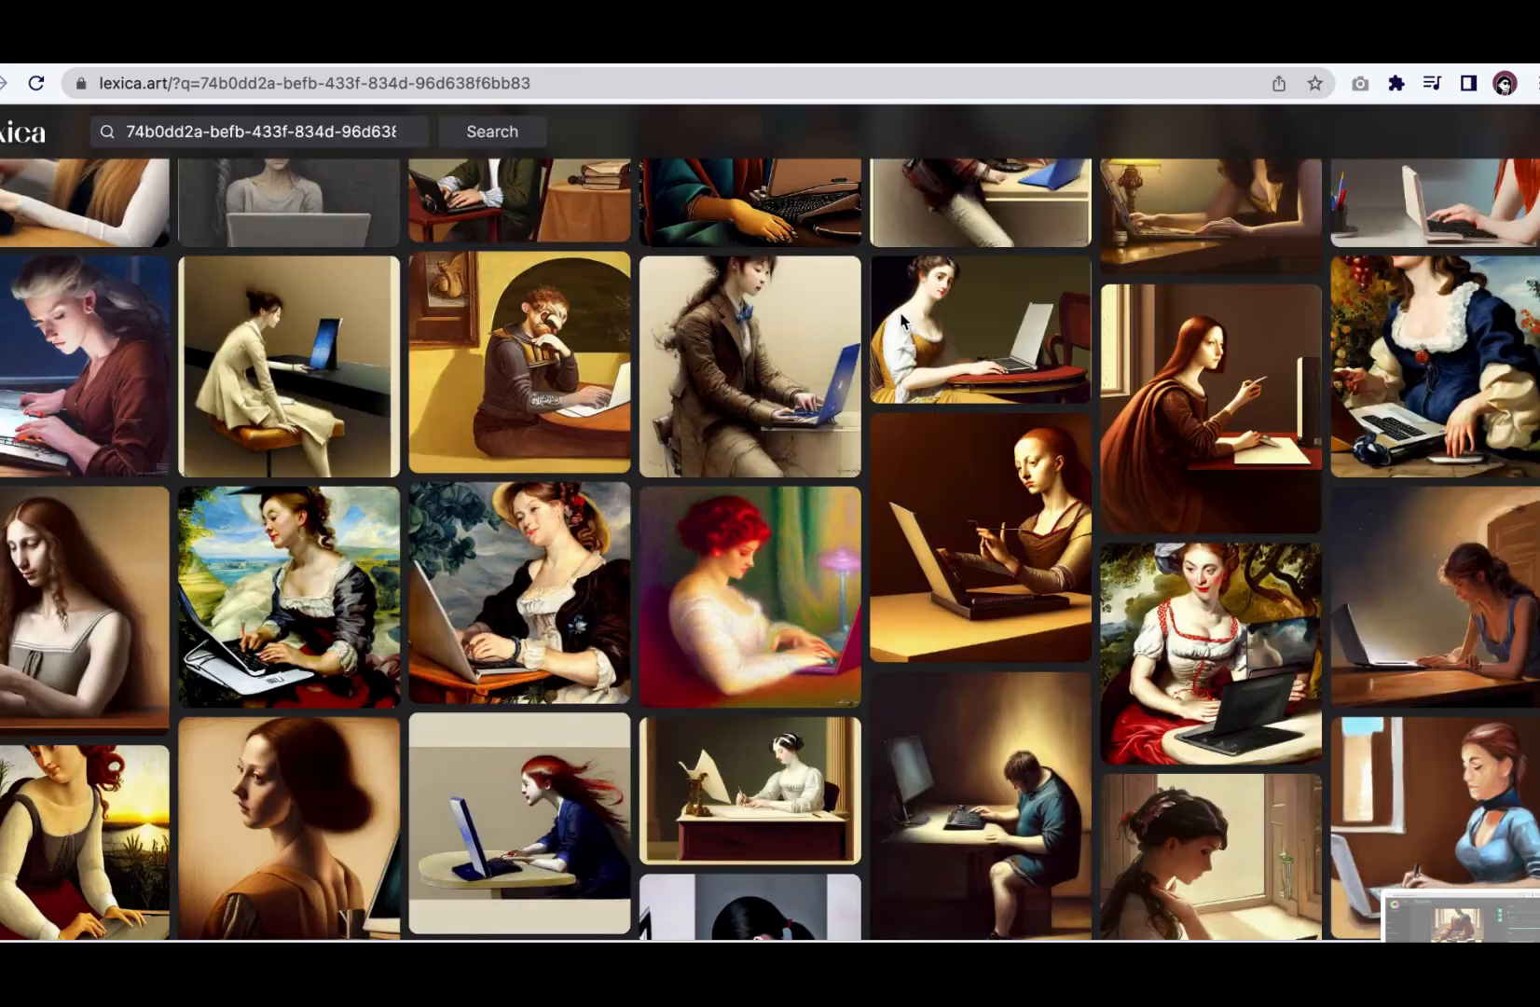
pyautogui.click(355, 128)
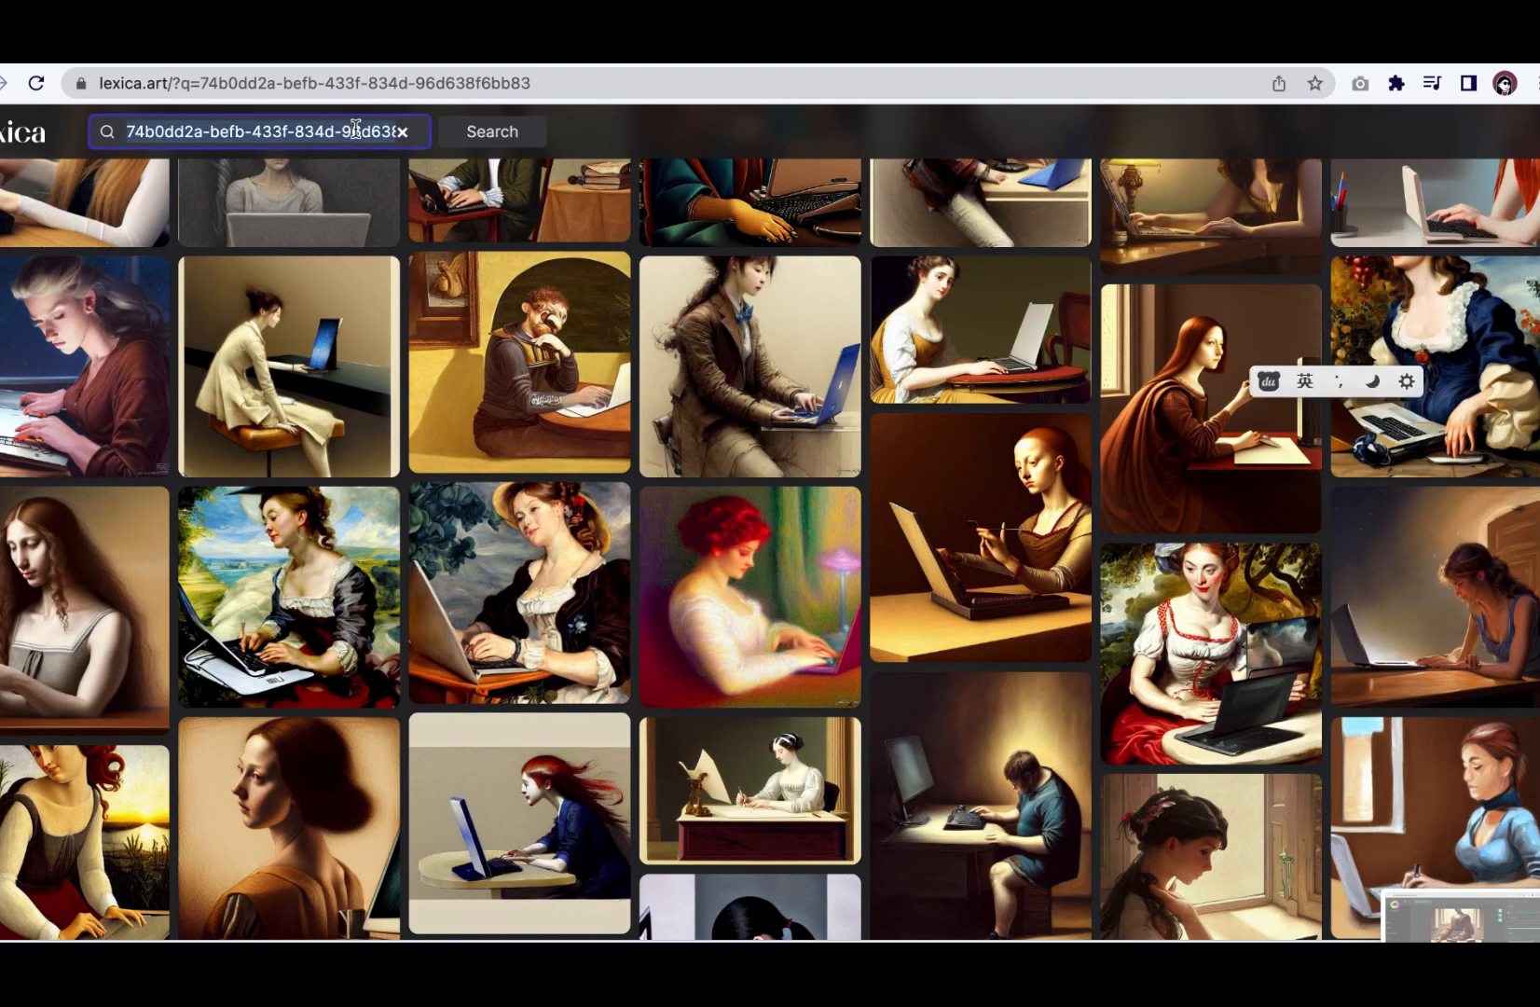
pyautogui.press('super+a')
pyautogui.write('w')
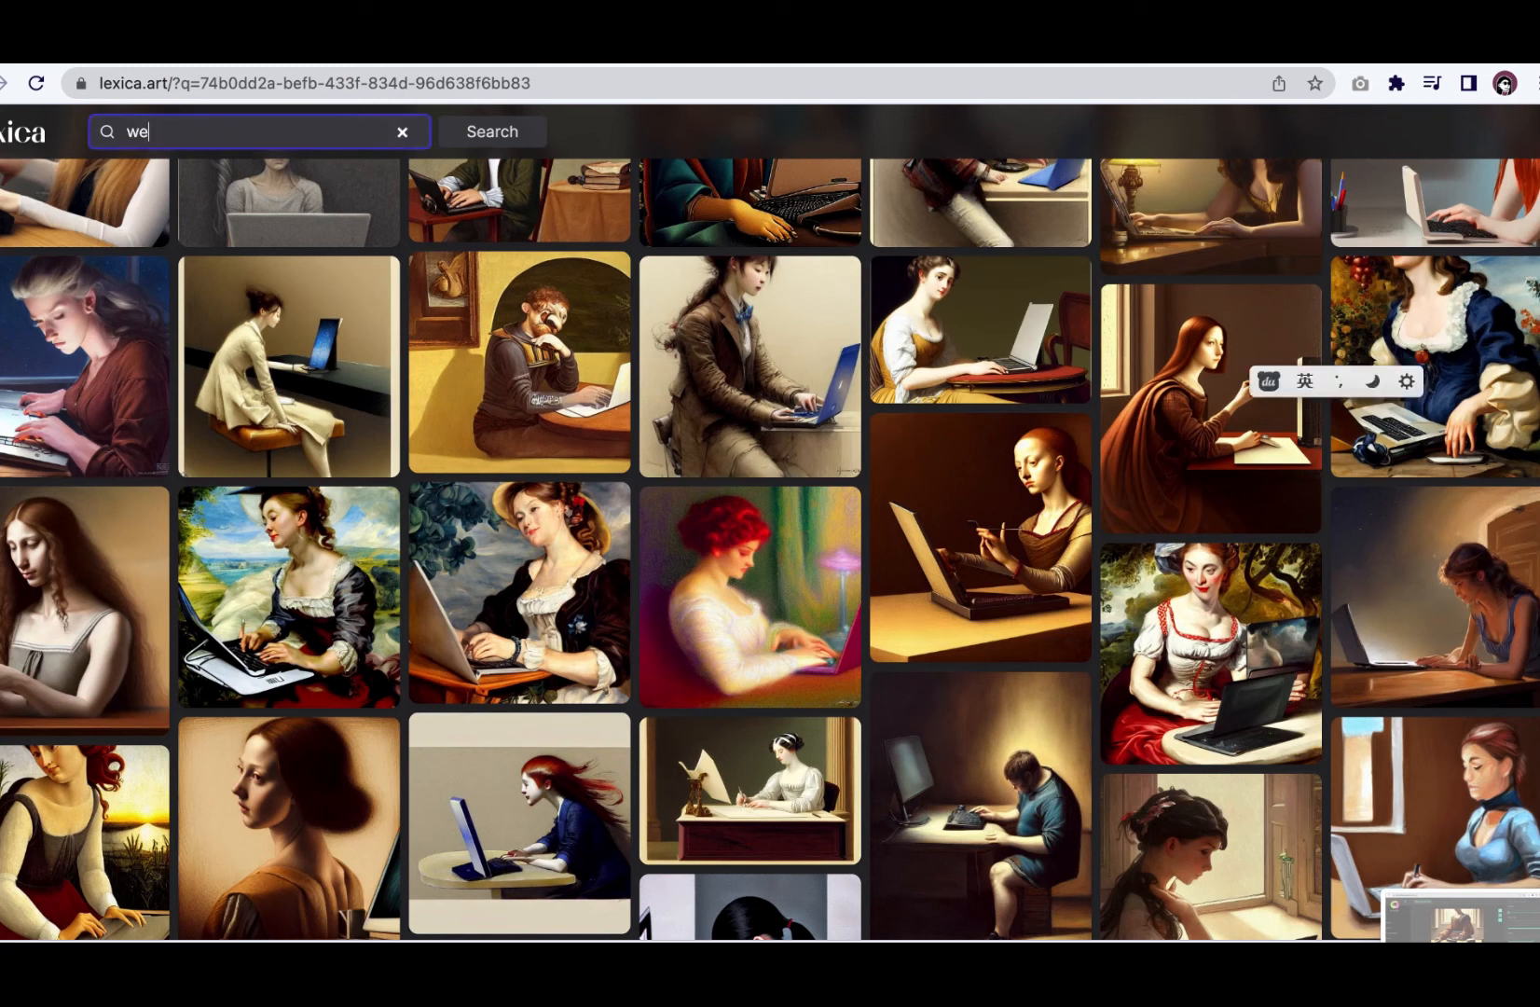
pyautogui.write('earing earphonen')
pyautogui.press('Return')
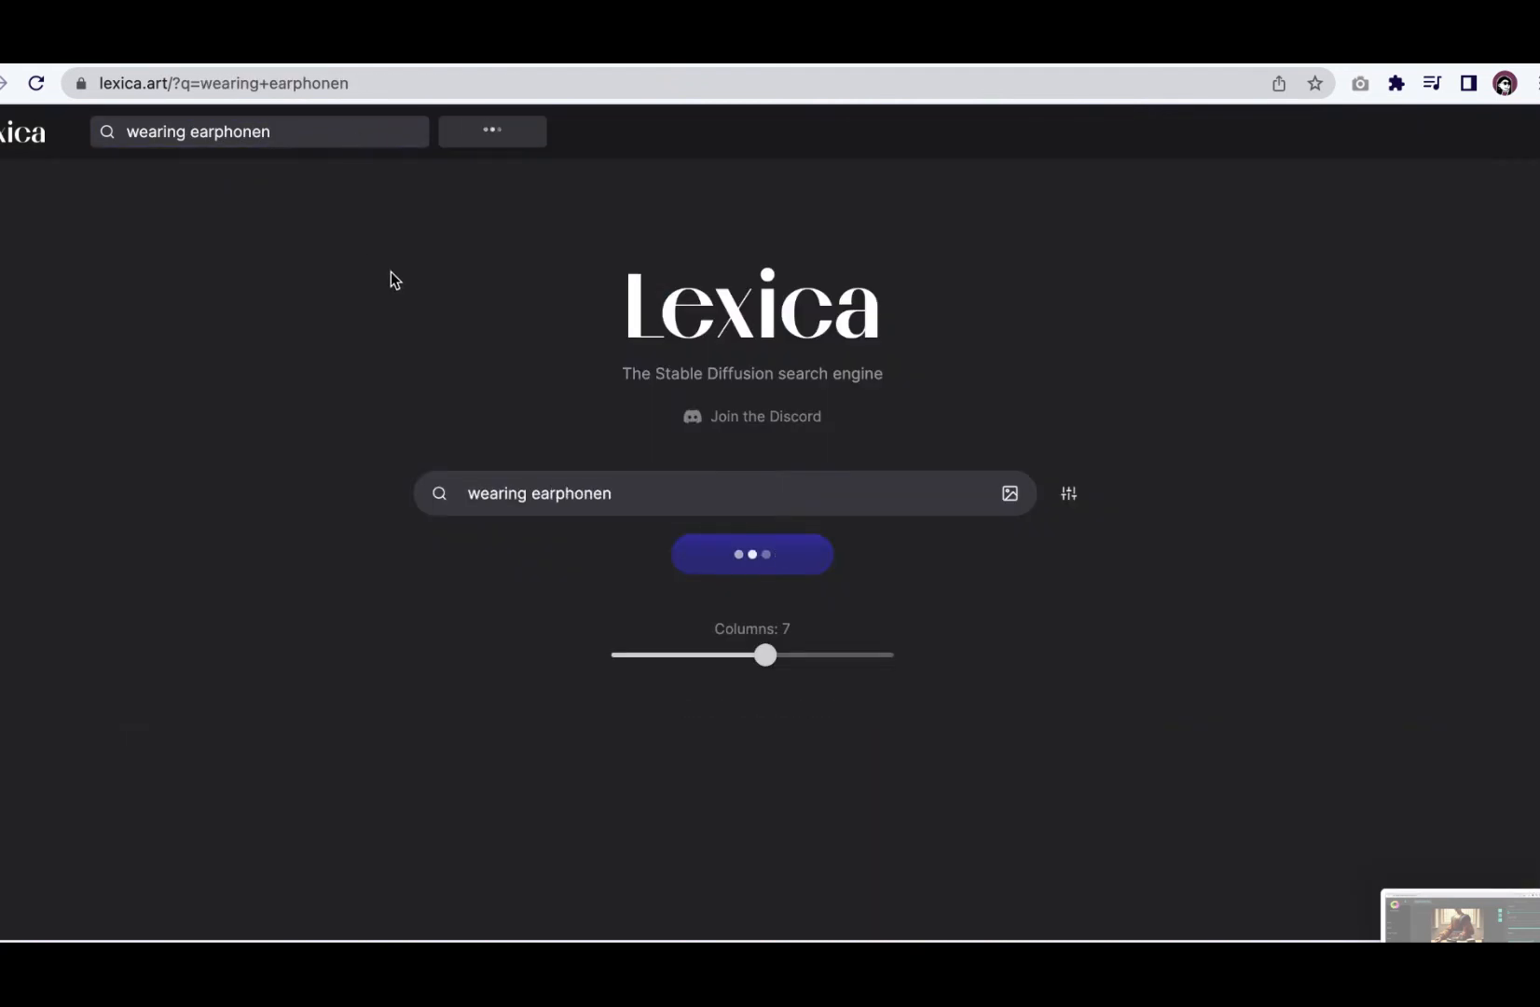
# Change the Lexica search to "wearing headphone" and browse the resulting images.
pyautogui.click(229, 131)
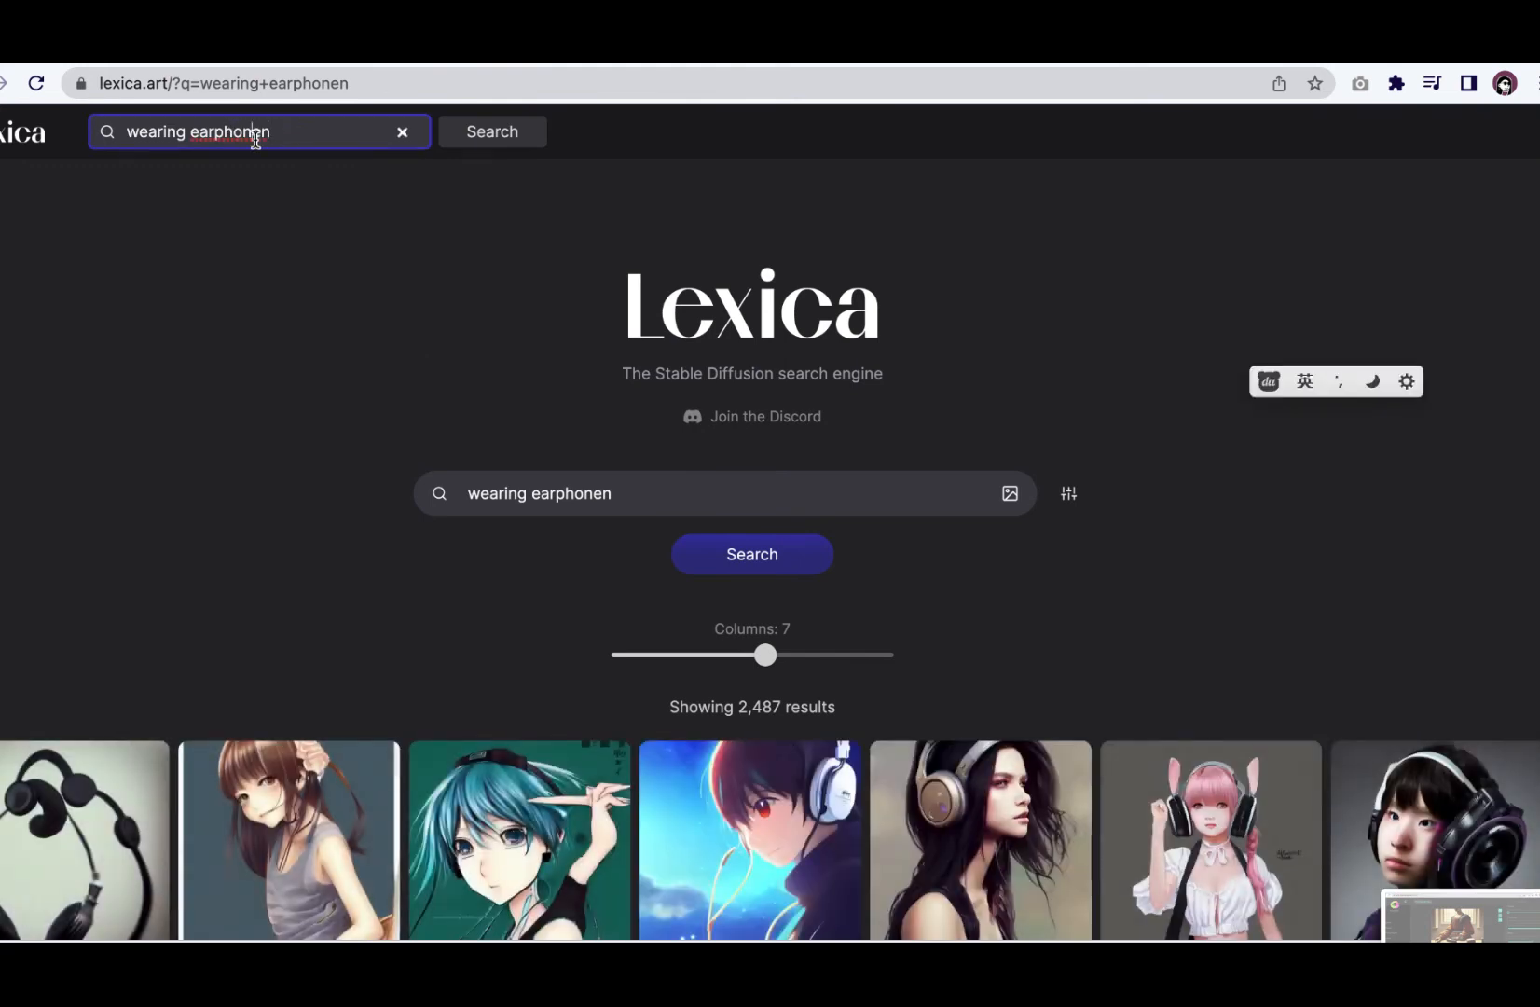
pyautogui.tripleClick(255, 139)
pyautogui.click(283, 131)
pyautogui.moveTo(283, 131); pyautogui.dragTo(196, 131)
pyautogui.write('headphone')
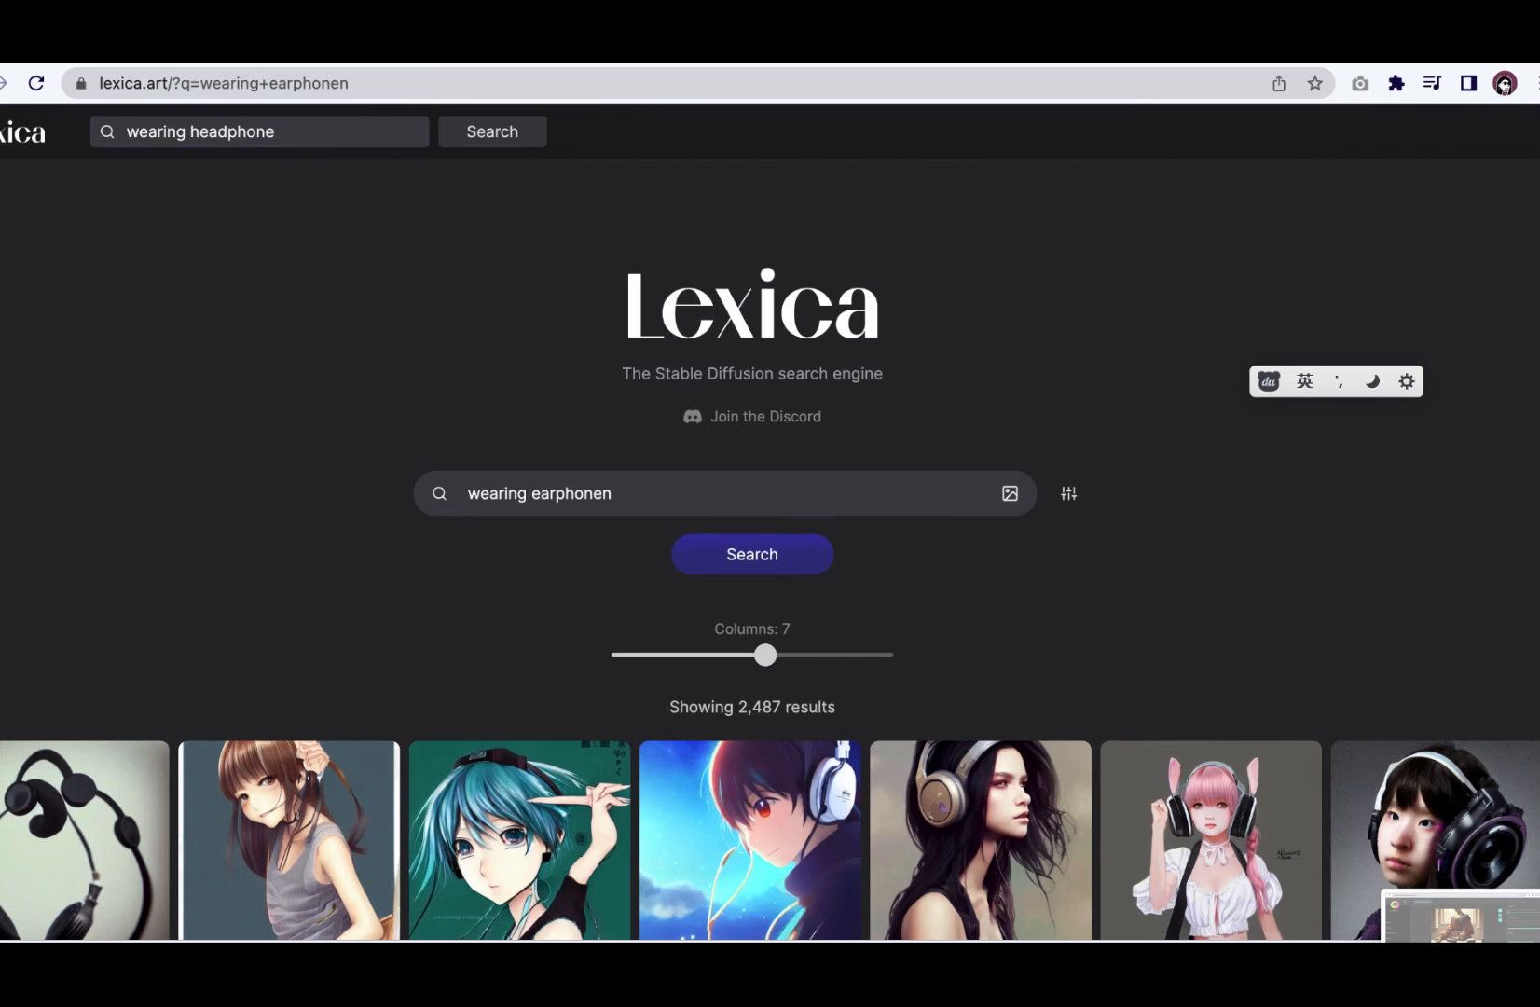
pyautogui.press('Return')
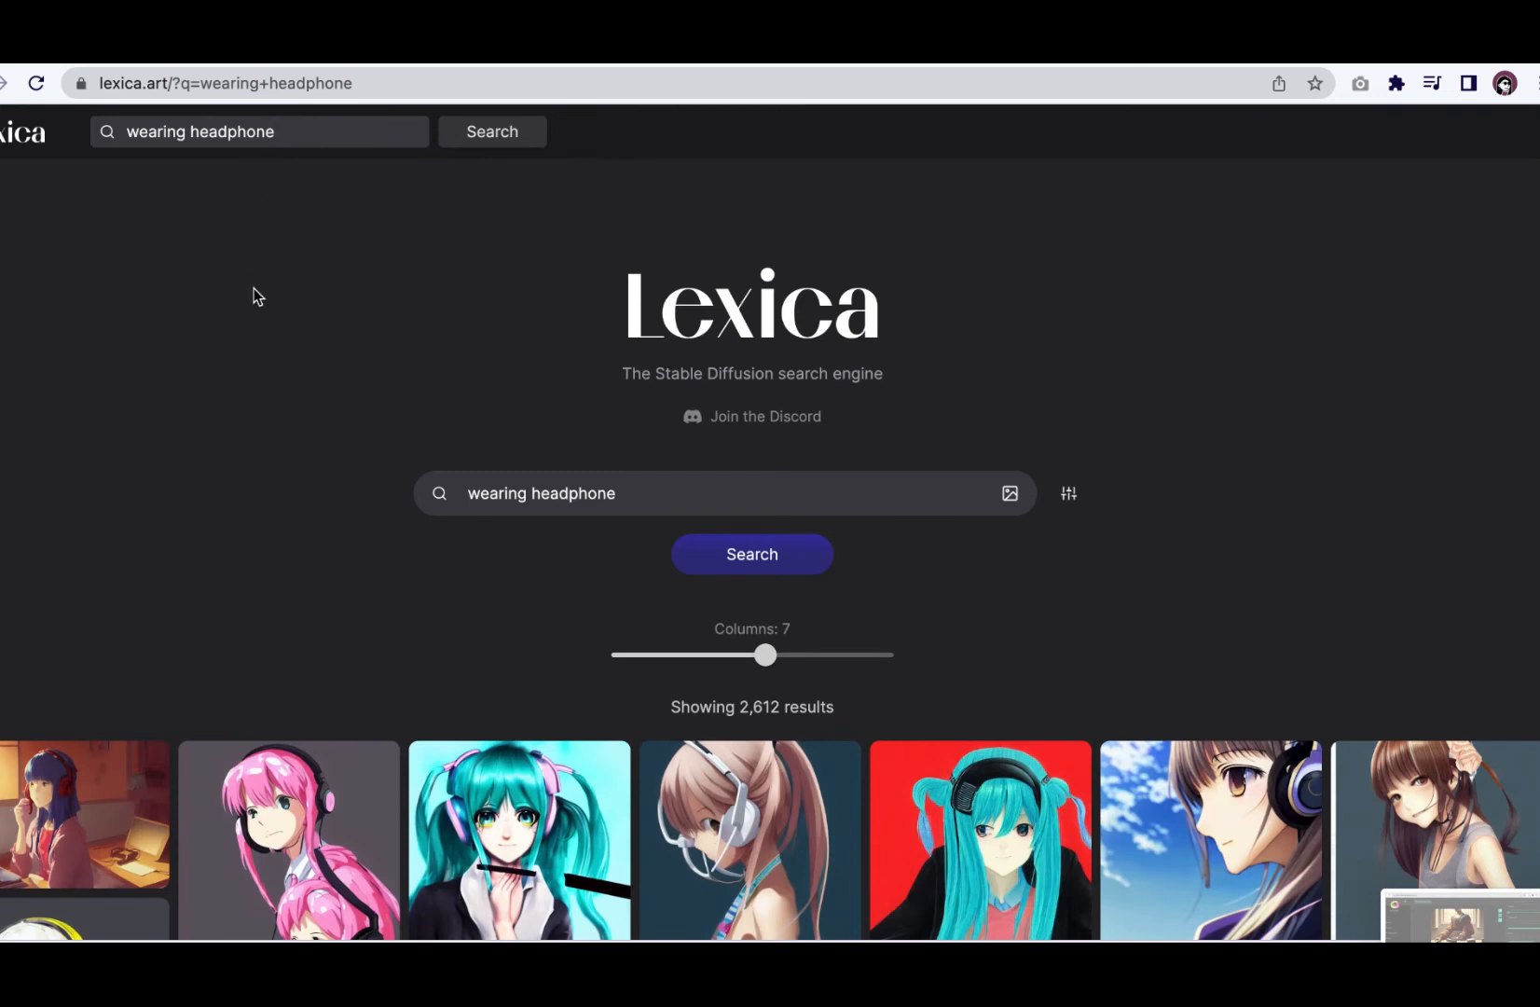
pyautogui.scroll(-5, 247, 403)
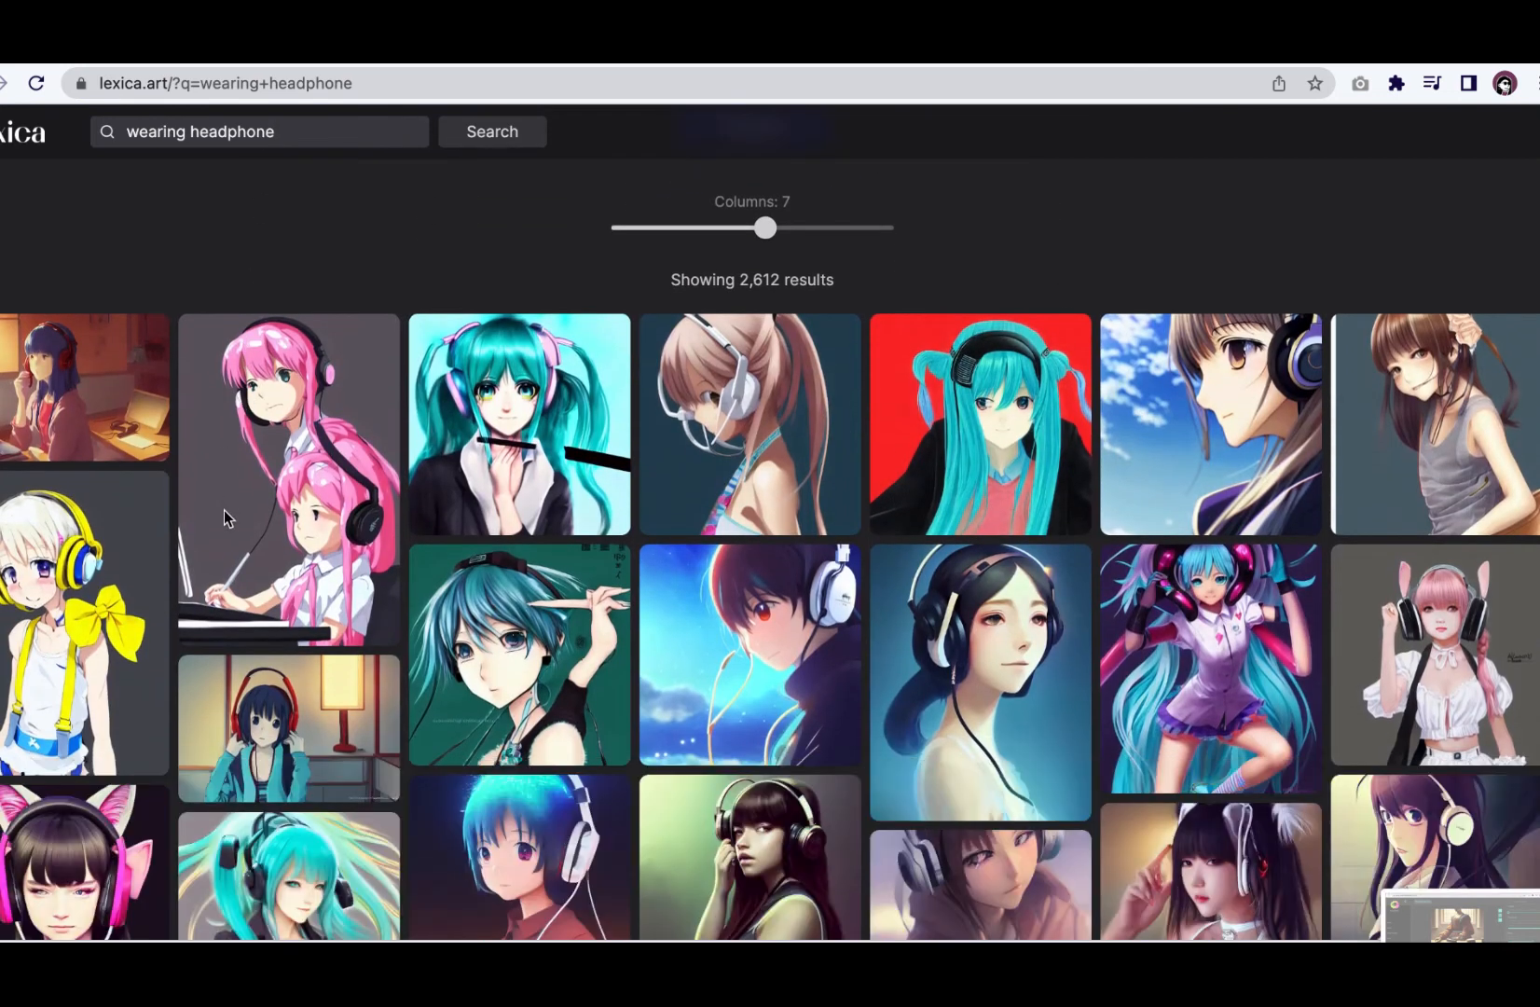
pyautogui.scroll(-10, 230, 613)
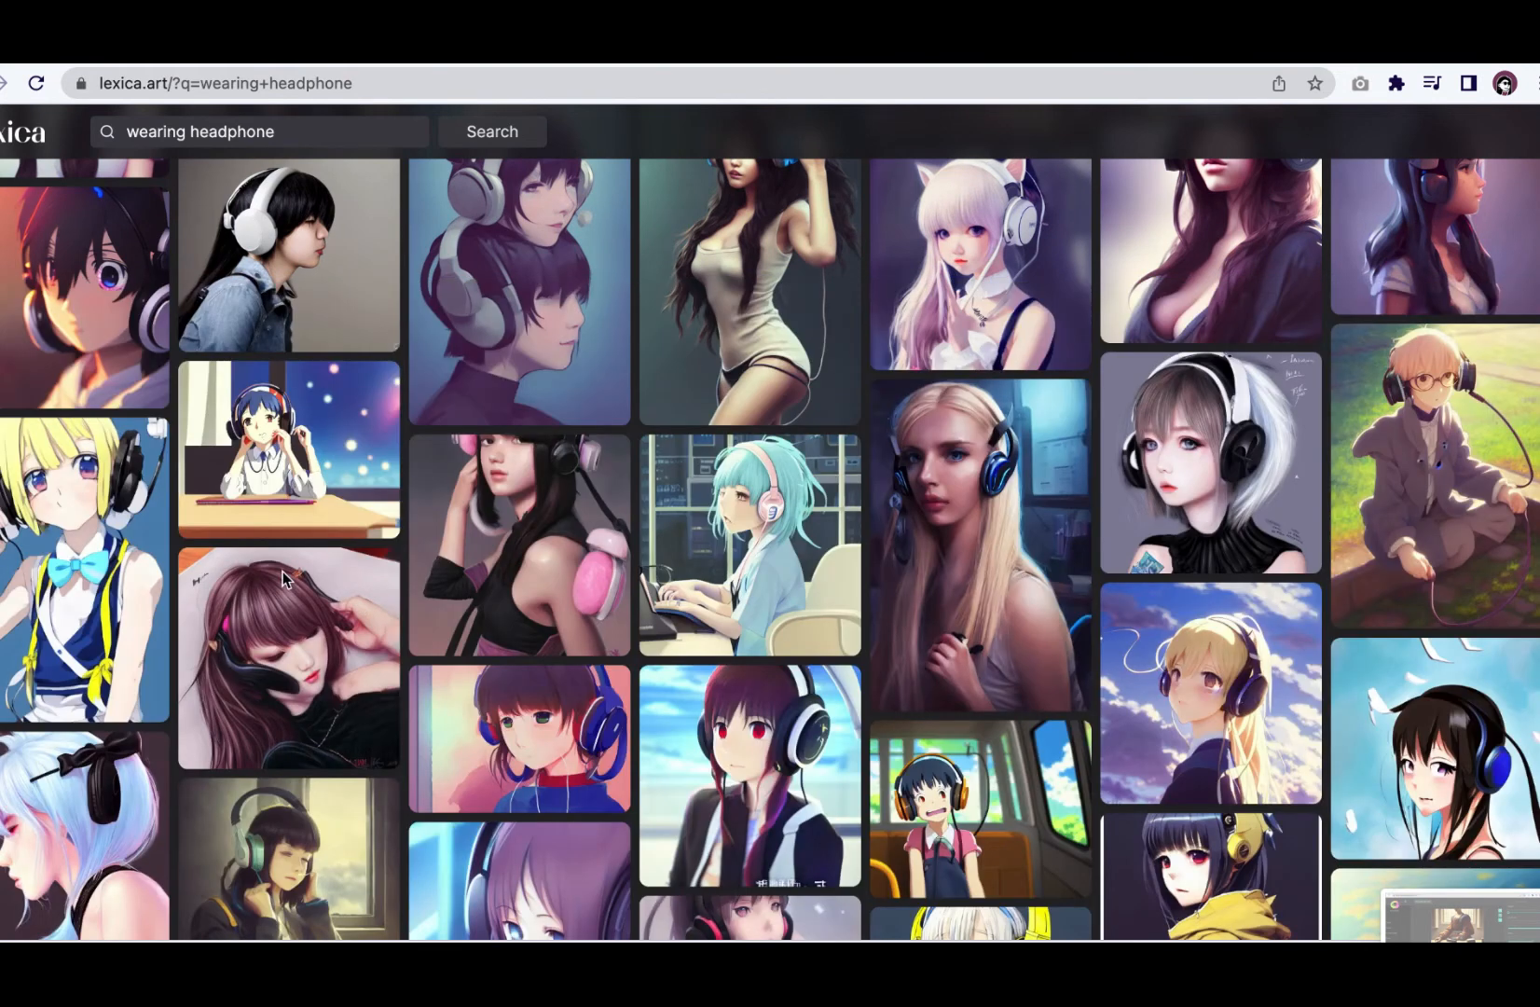
pyautogui.scroll(15, 282, 572)
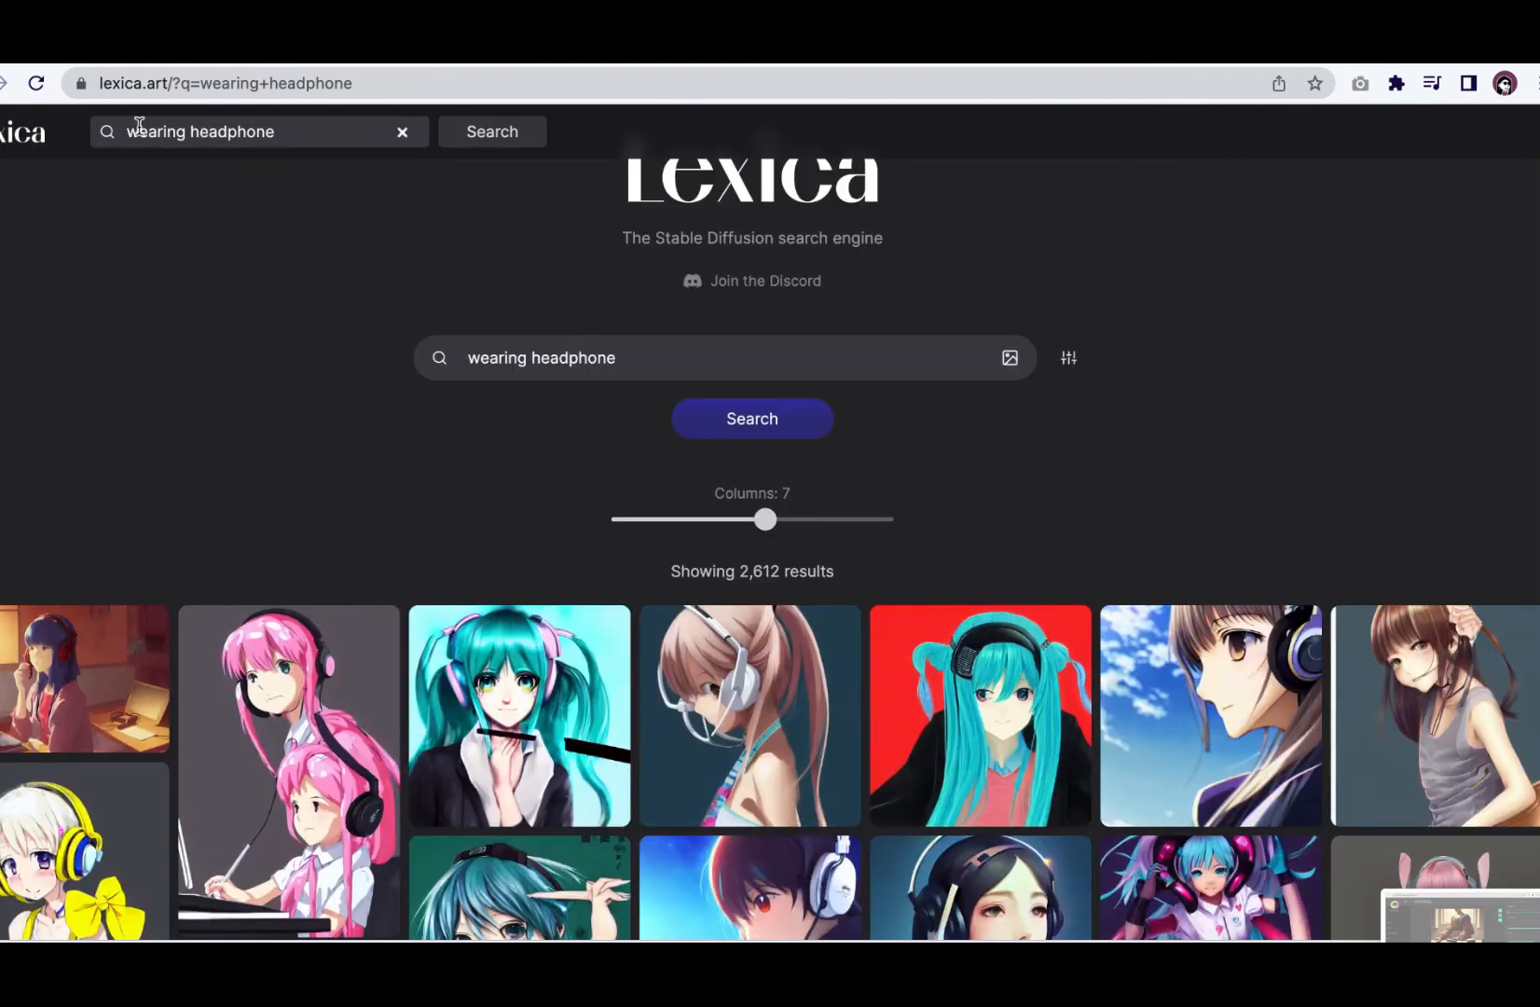
# Add "lofi" at the start of the query and search for "lofi wearing headphone".
pyautogui.click(128, 130)
pyautogui.write('lofi')
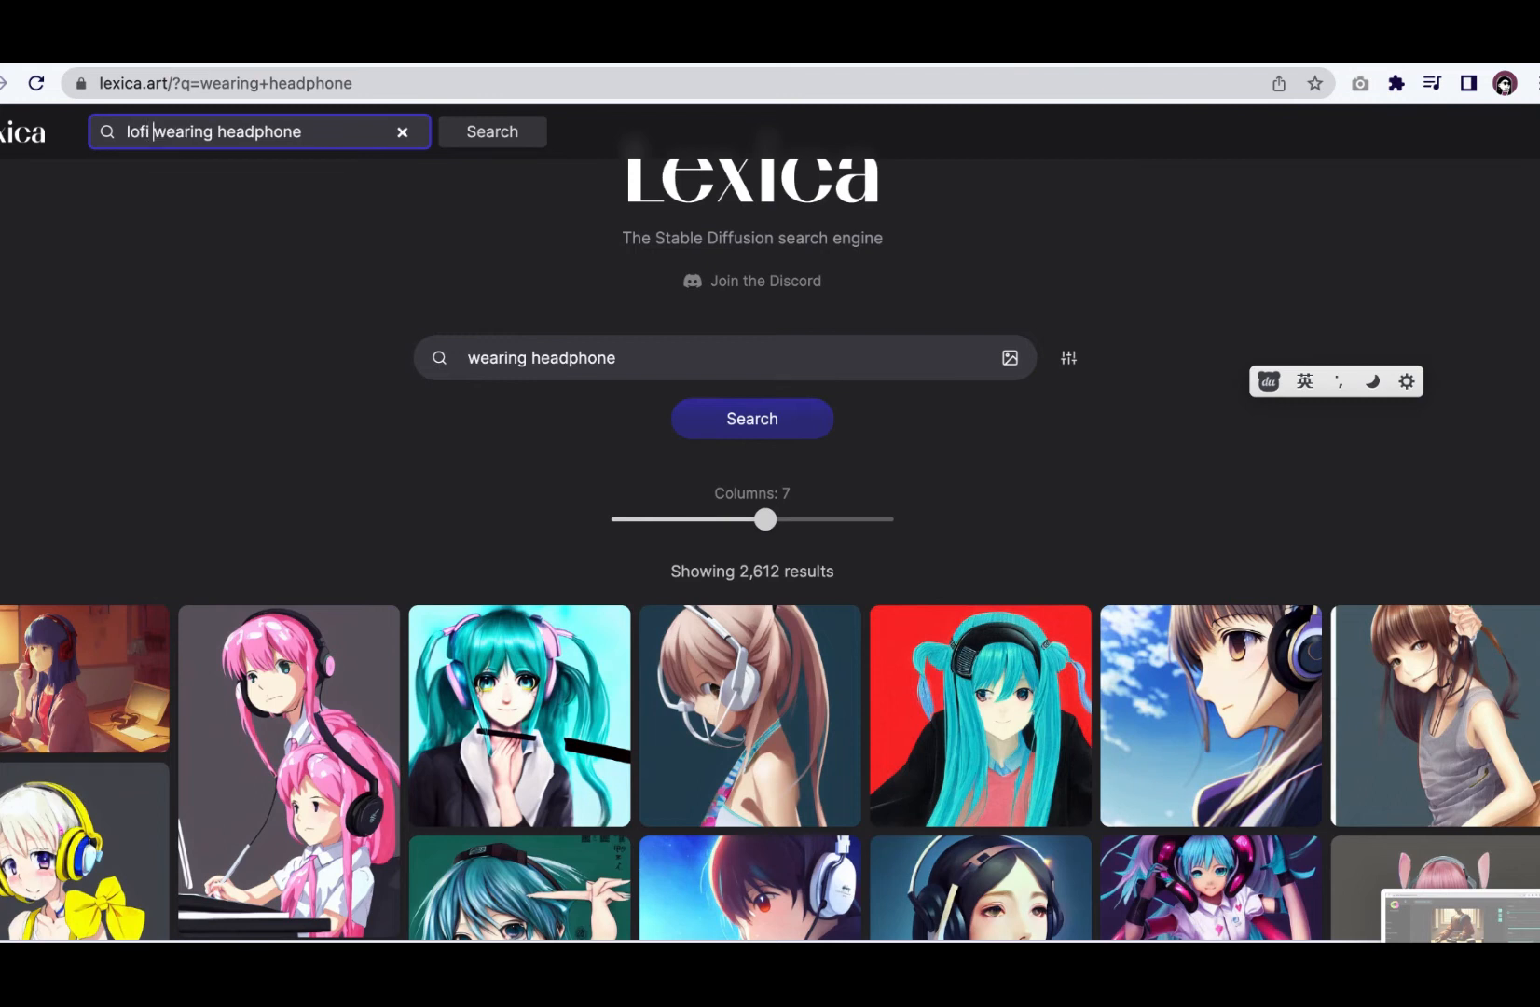
pyautogui.press('Return')
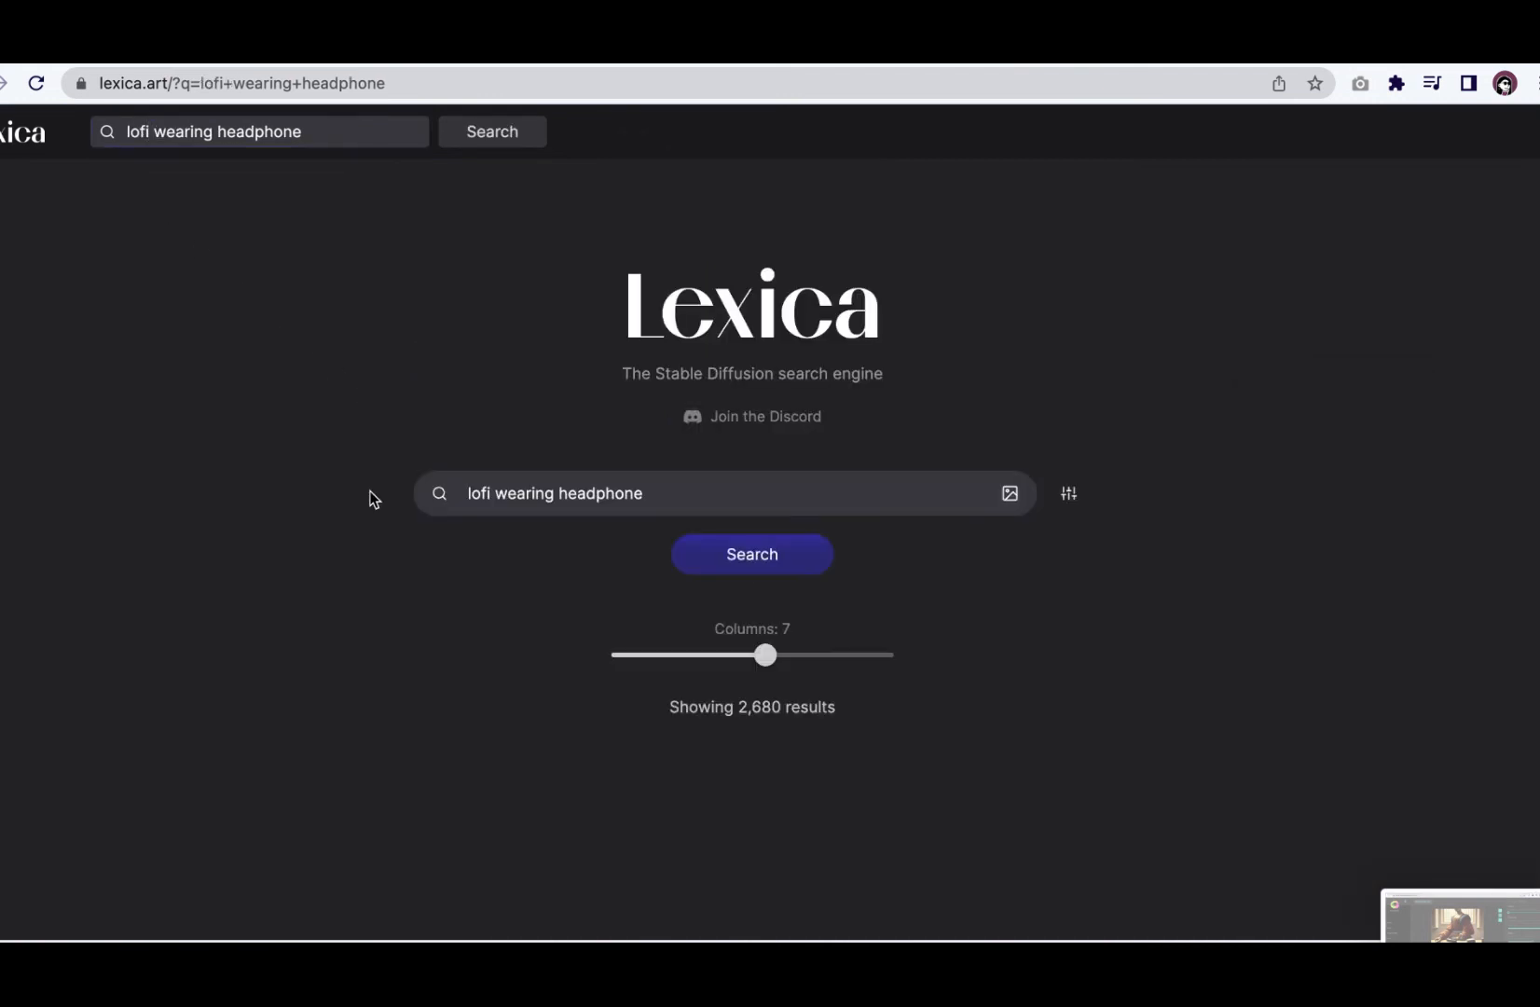
# Browse the lofi images and open the one of a girl with headphones at her desk beside a window with potted plants.
pyautogui.scroll(-1, 315, 575)
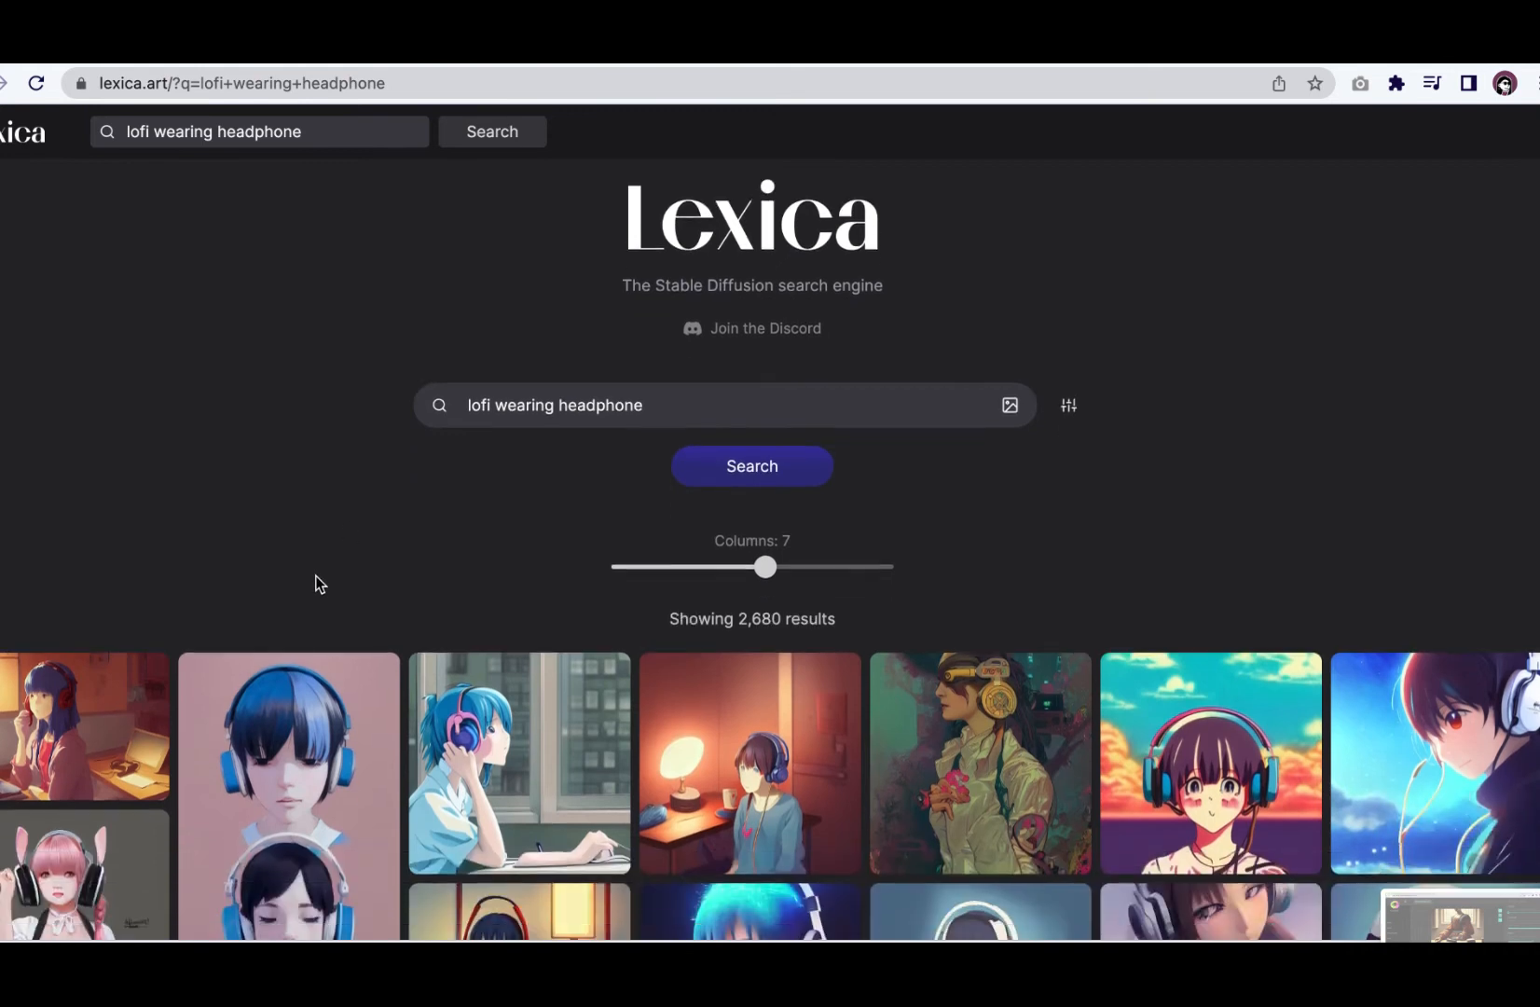
pyautogui.scroll(-10, 316, 582)
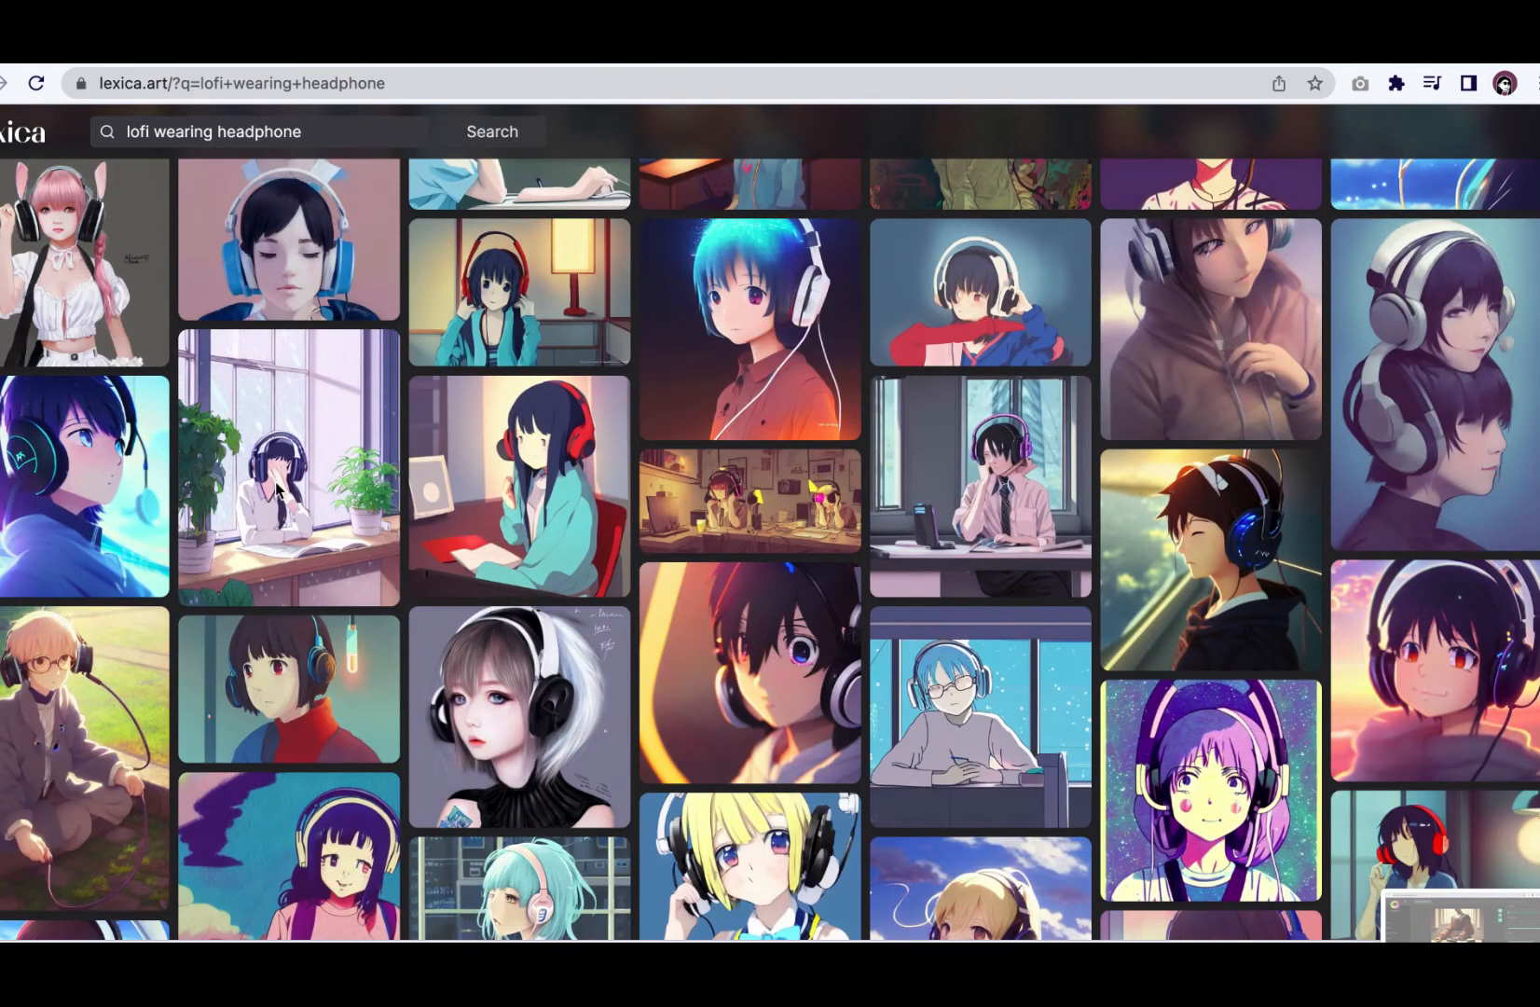
pyautogui.moveTo(331, 549)
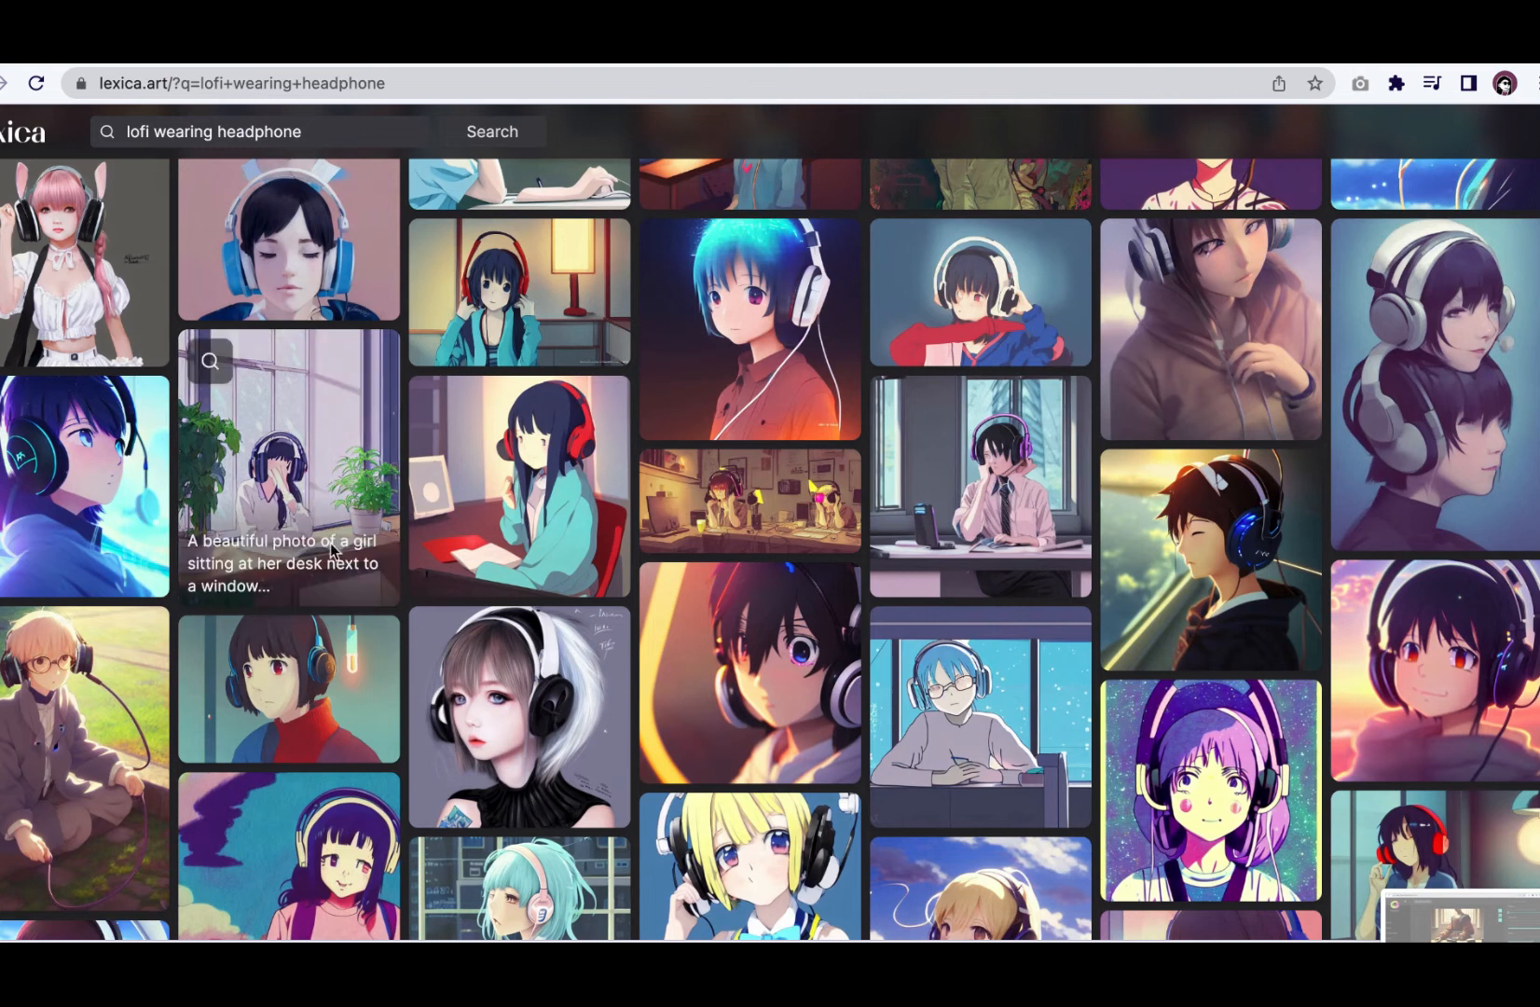
pyautogui.scroll(-6, 333, 552)
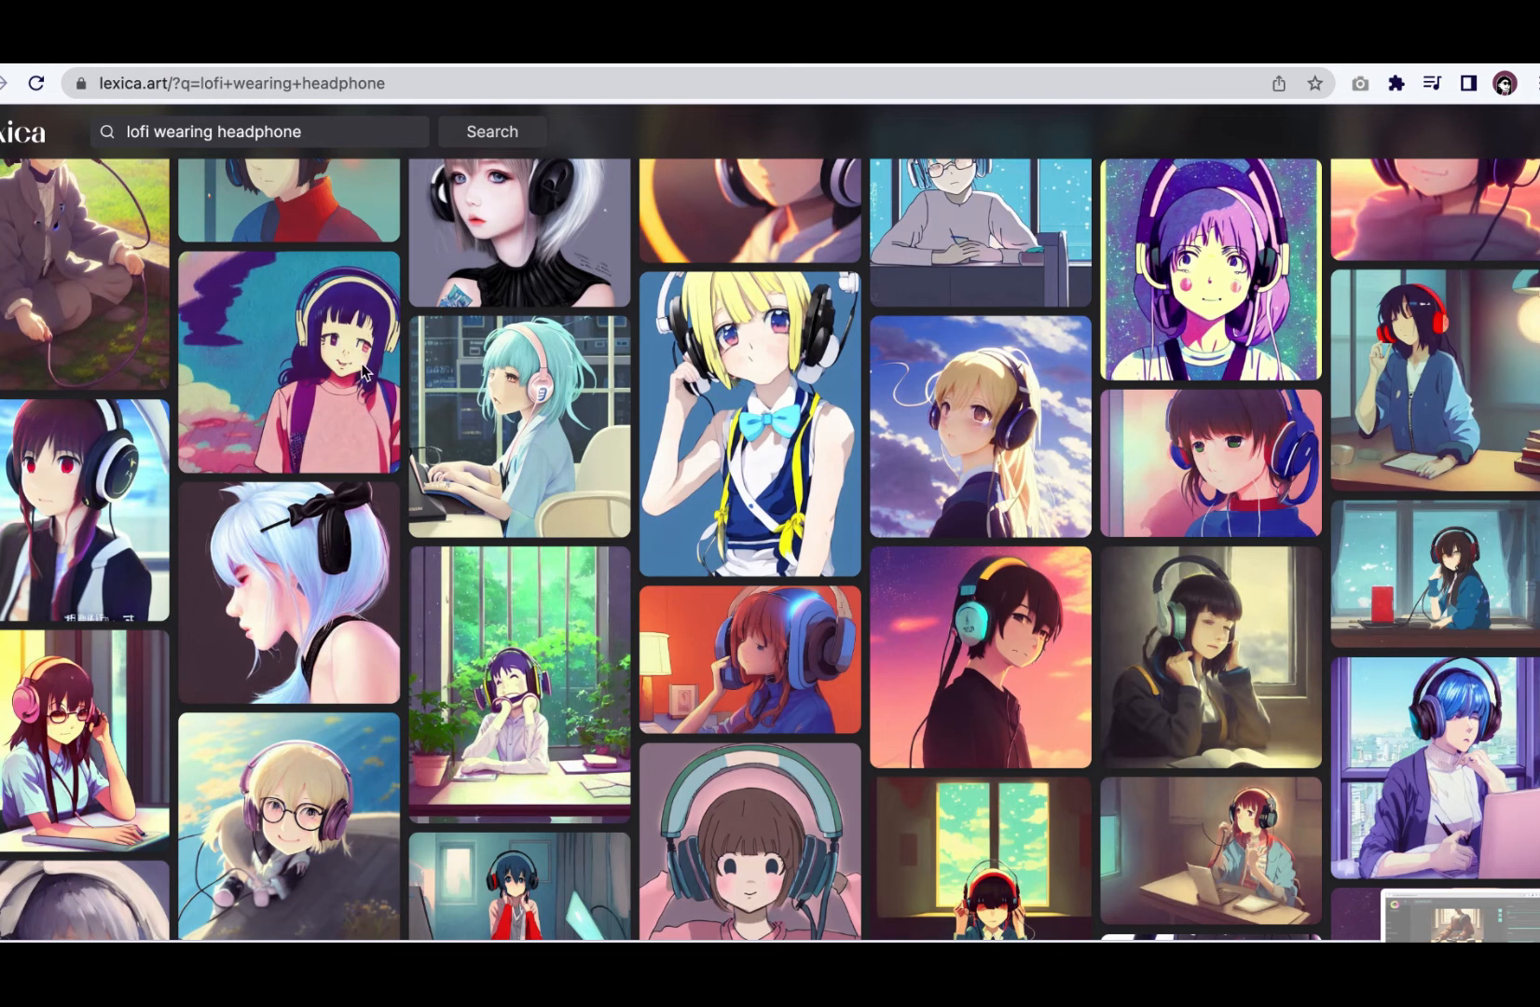
pyautogui.scroll(3, 359, 373)
pyautogui.scroll(3, 302, 434)
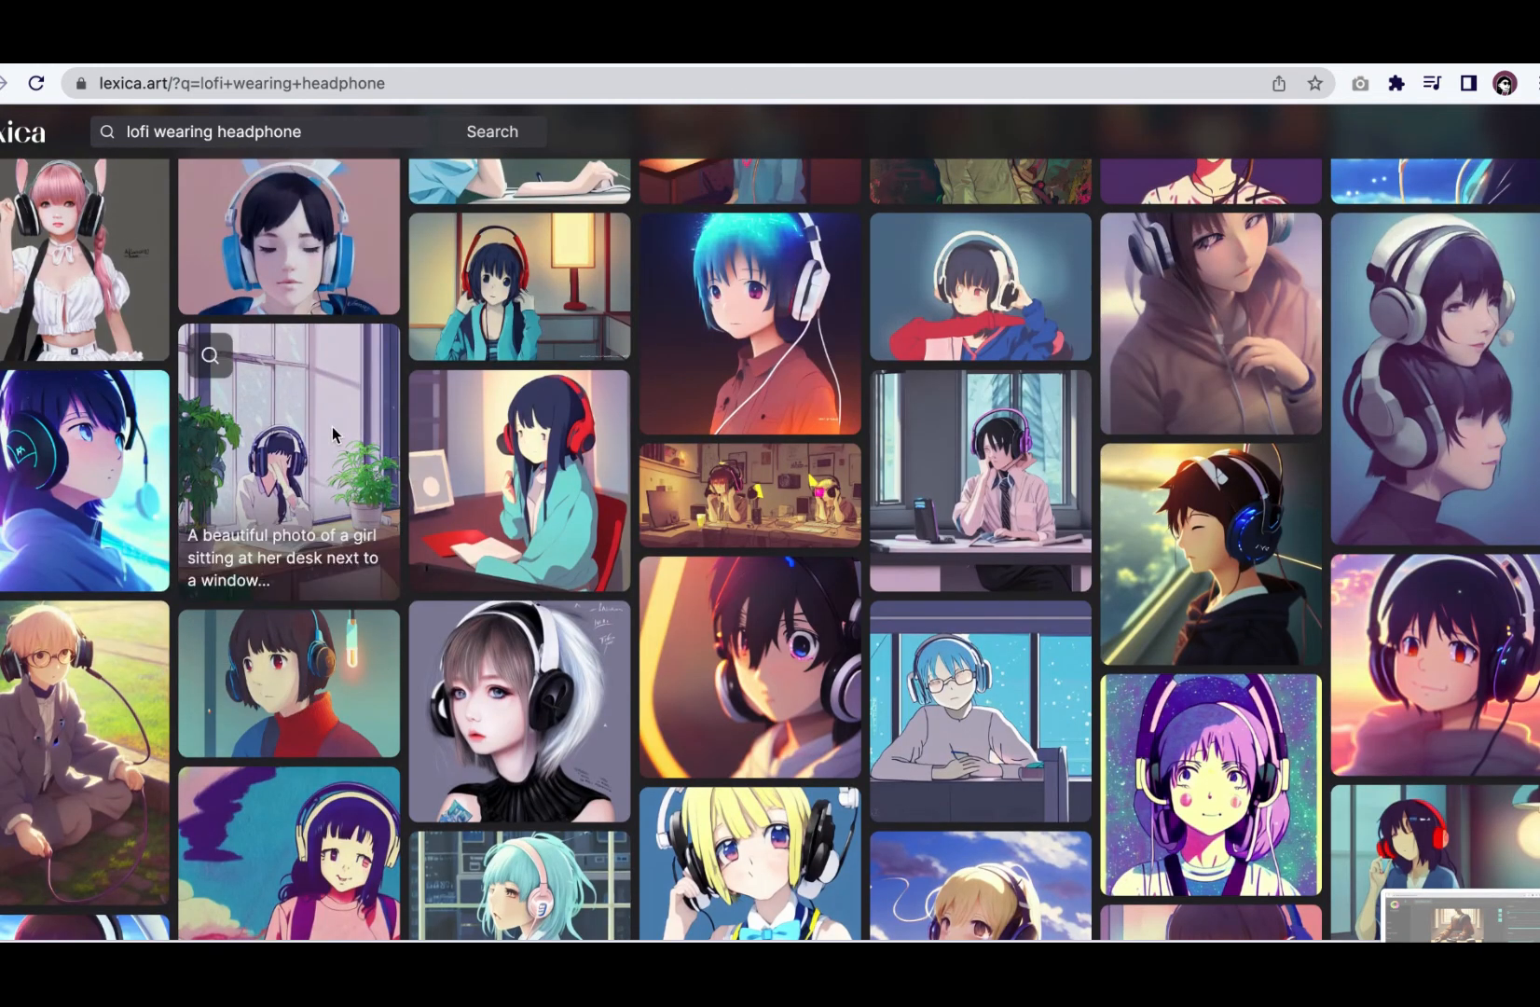
pyautogui.click(332, 427)
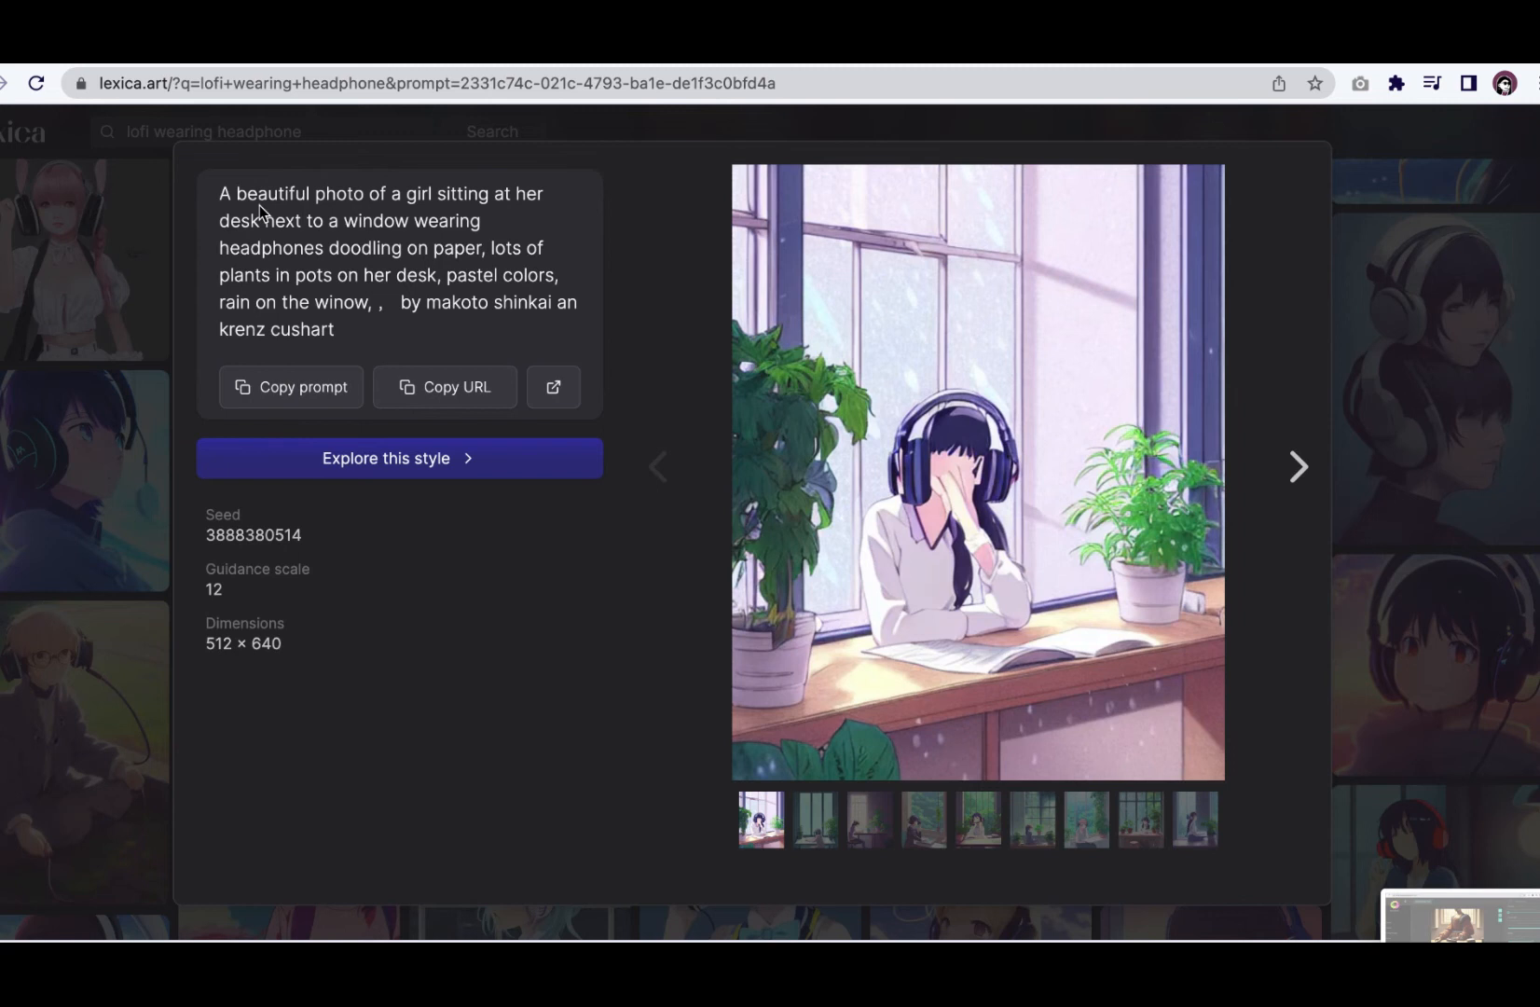
# Copy the prompt of the open desk-and-window image and dismiss the screen capture toolbar.
pyautogui.click(331, 394)
pyautogui.press('super+Tab')
pyautogui.press('super+Tab')
pyautogui.press('super+shift+5')
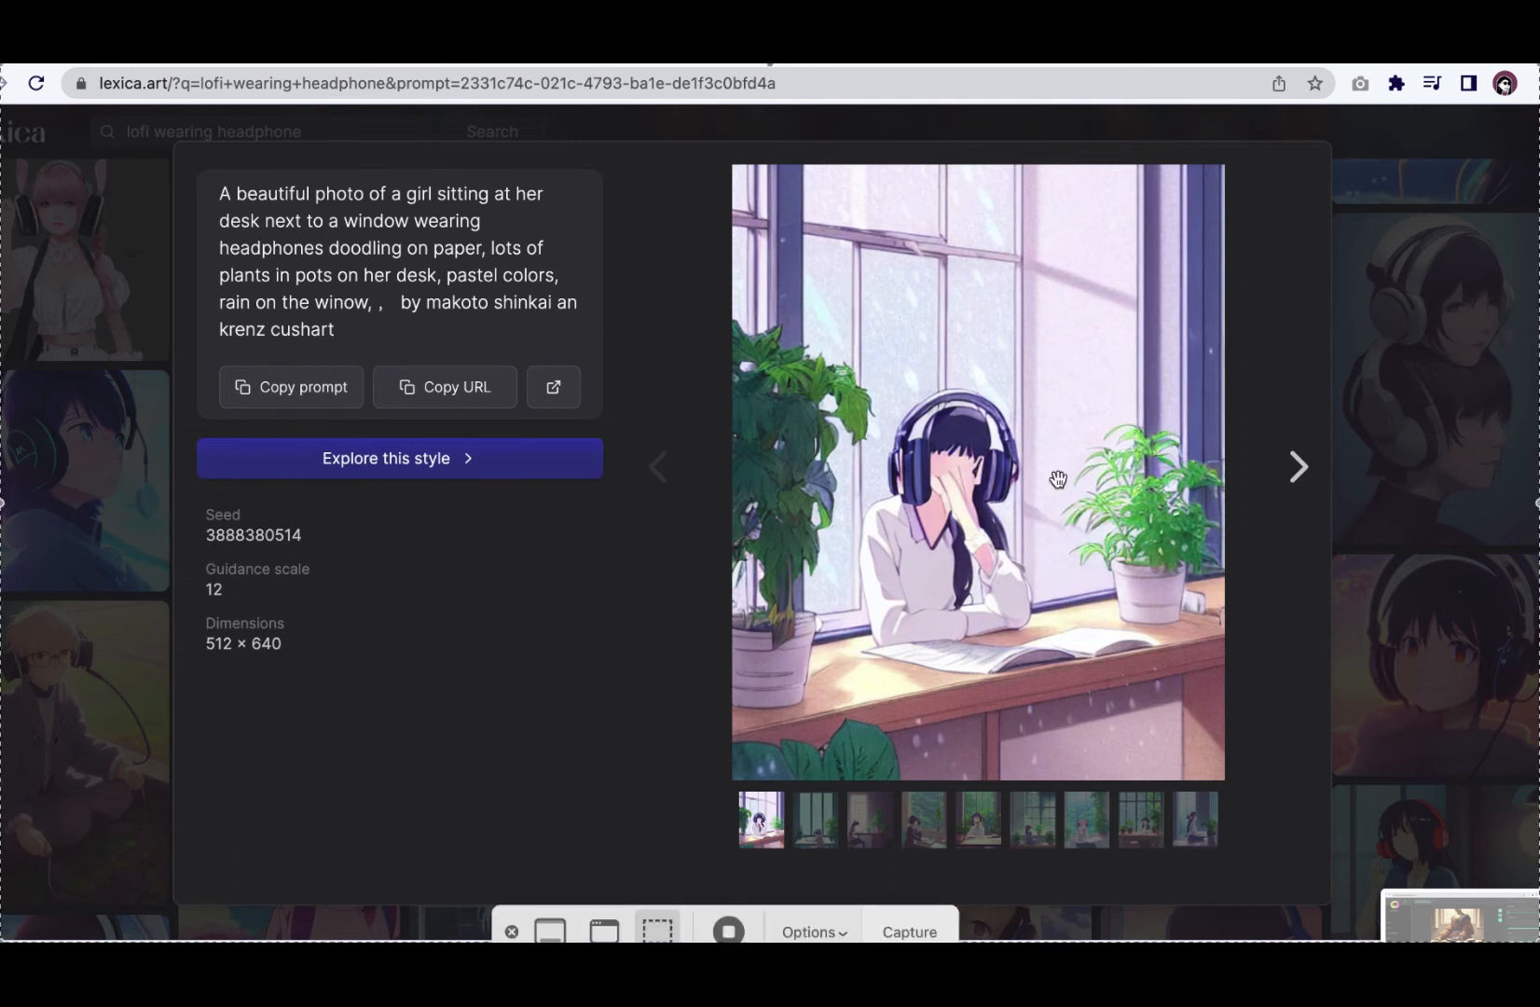
pyautogui.press('Escape')
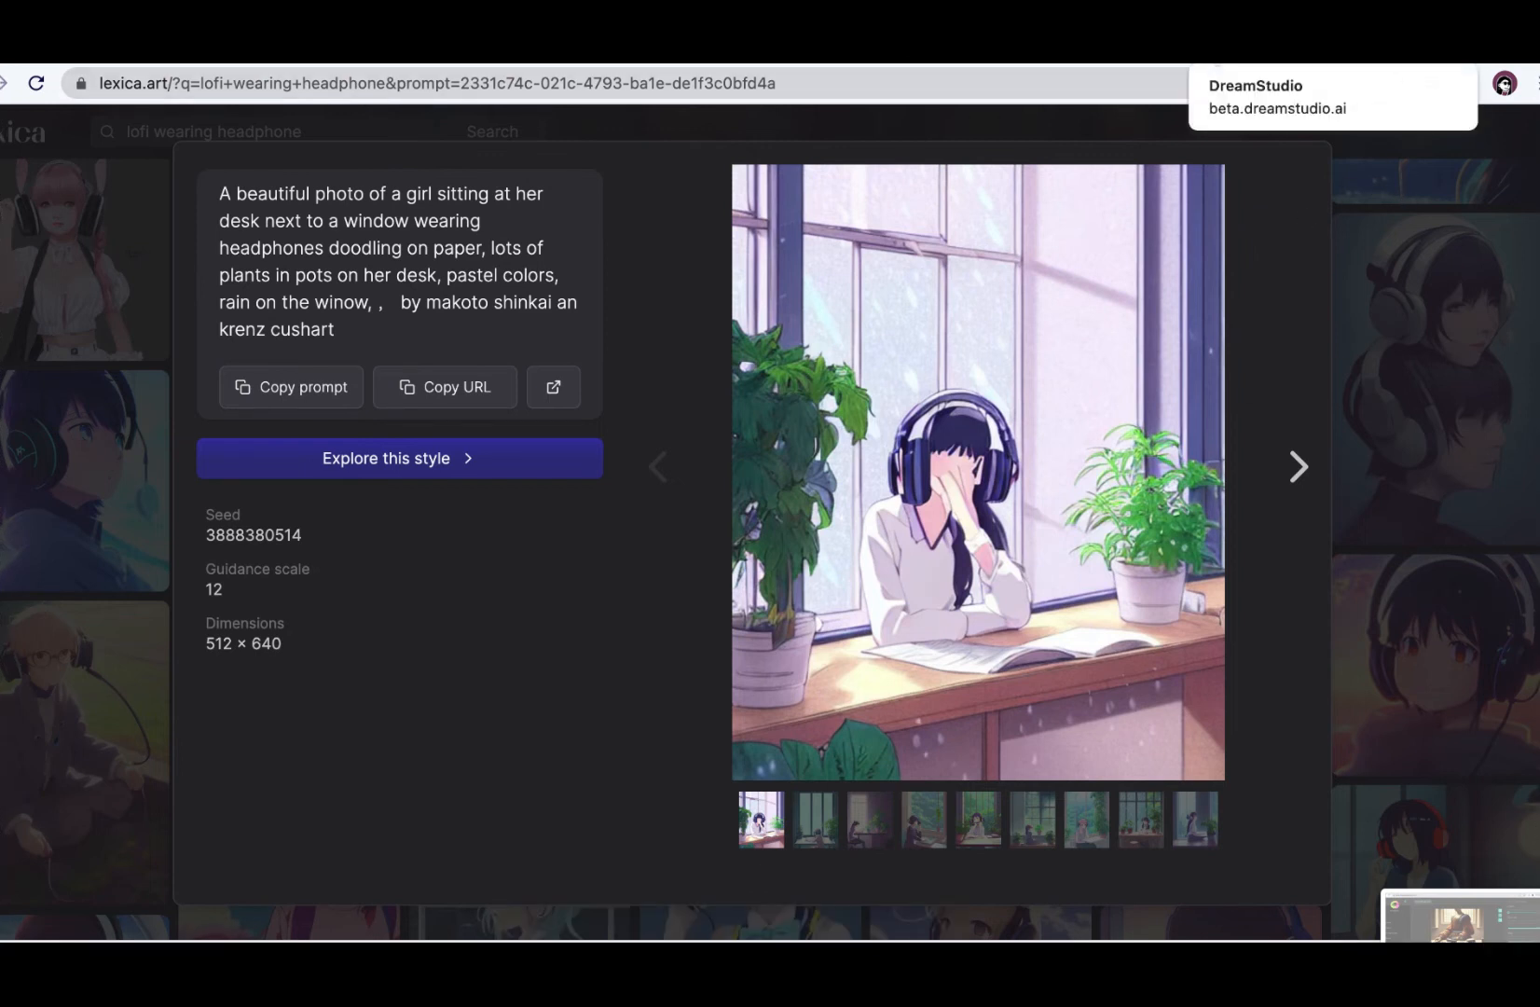
# Switch to DreamStudio and replace the prompt with the copied text starting "portrait of a computer girl wearing headphones sitting upon a table".
pyautogui.click(1254, 50)
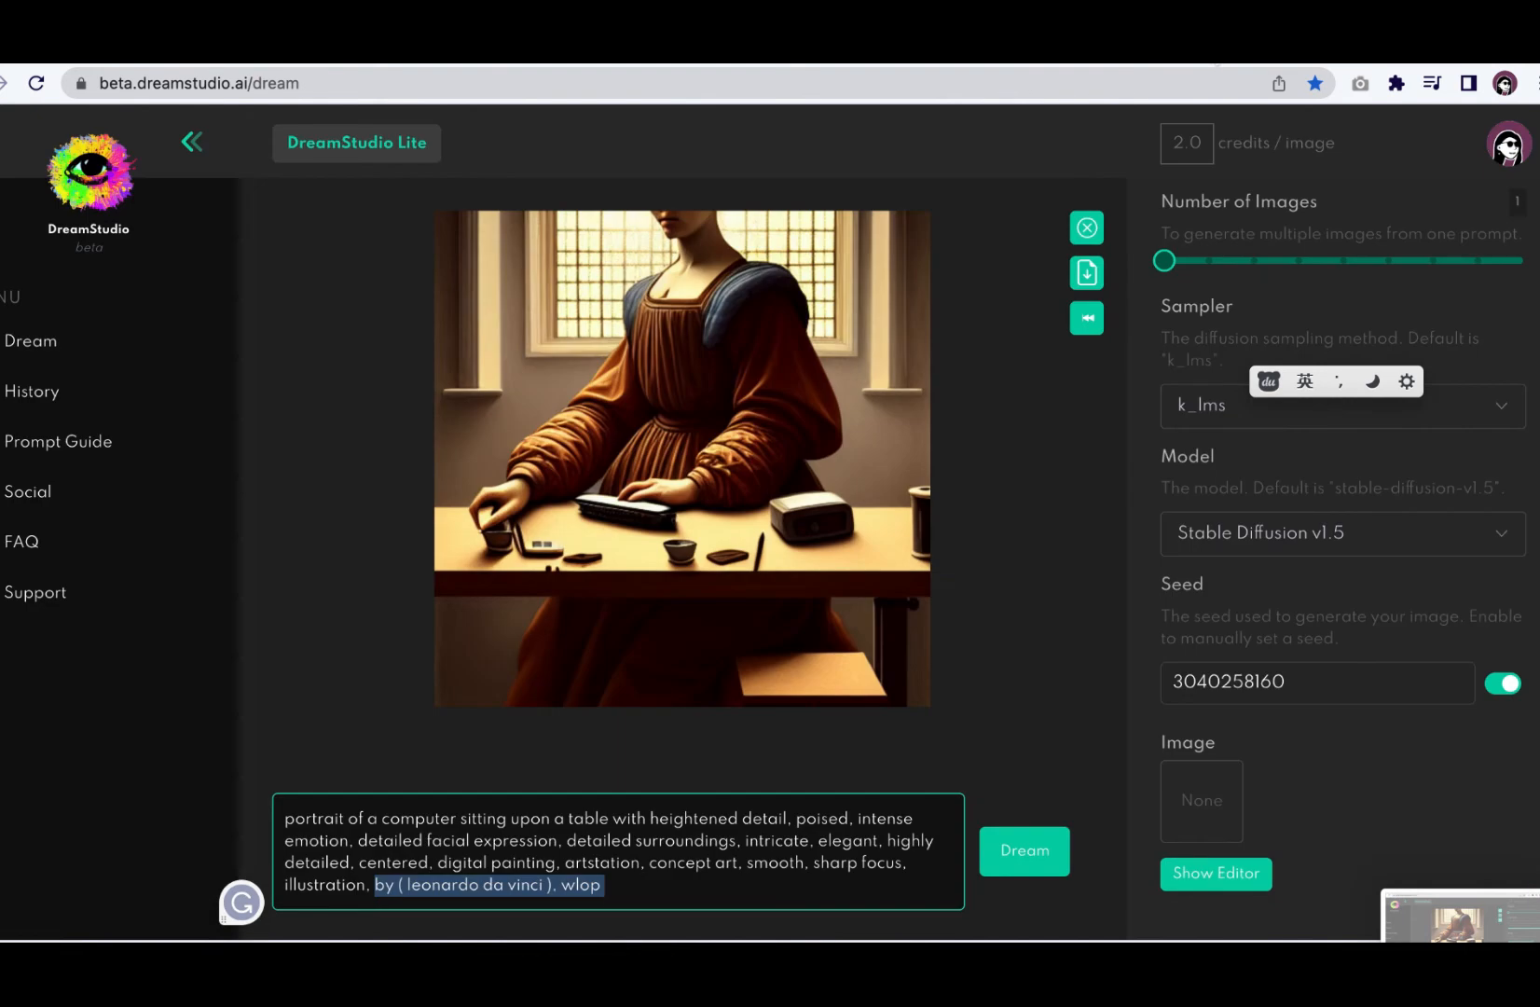
pyautogui.click(732, 857)
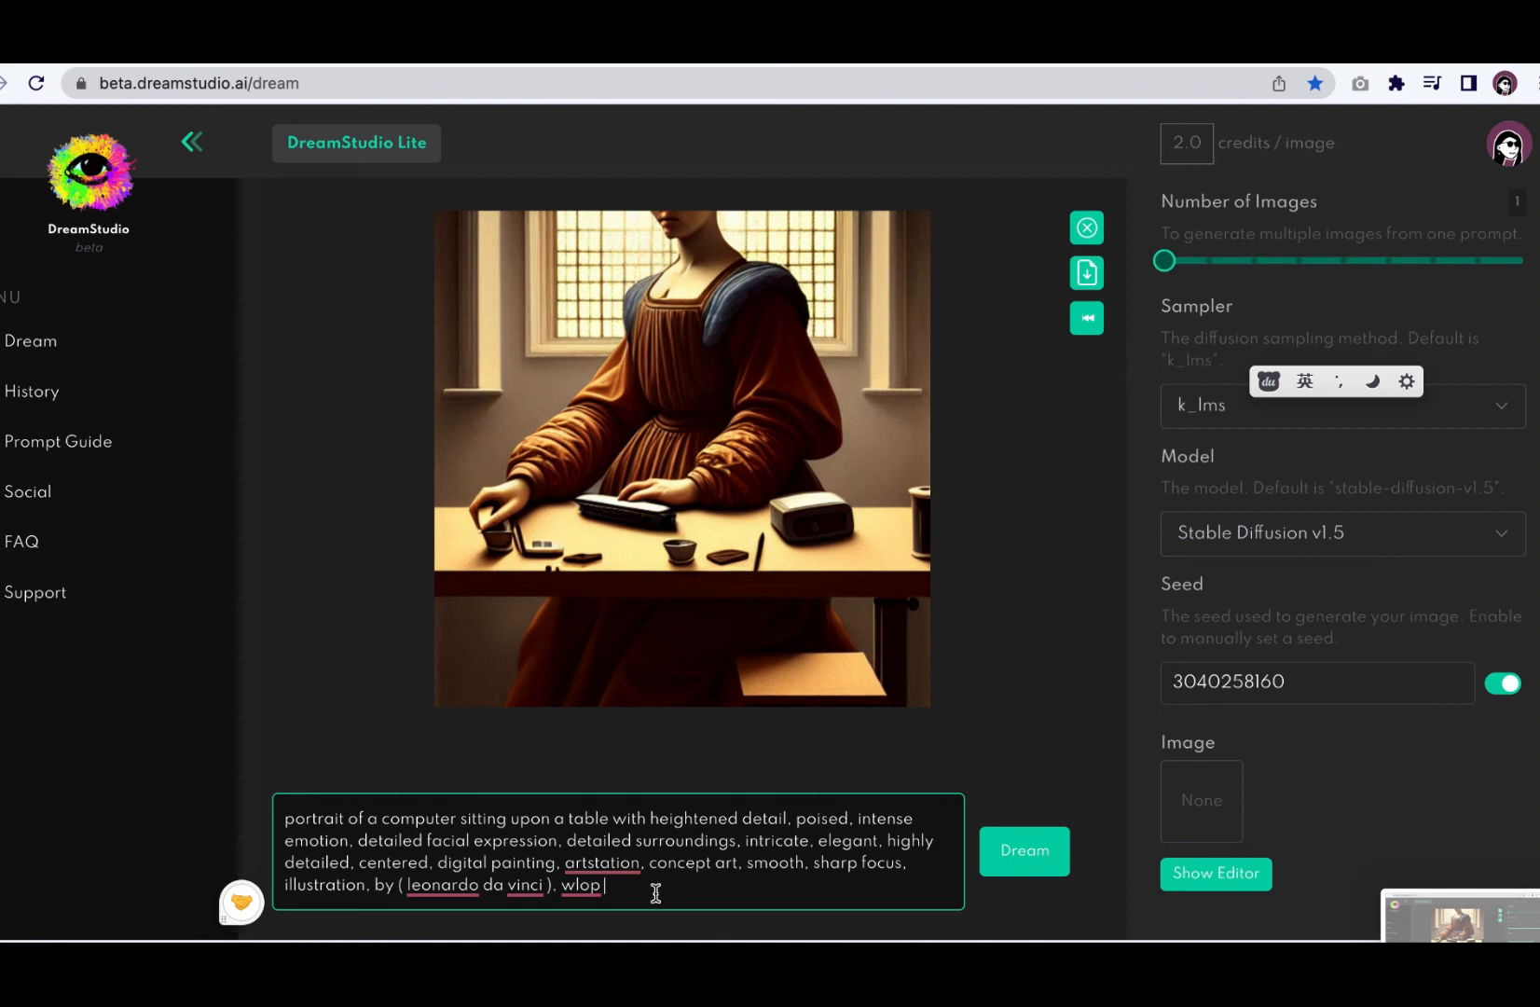
pyautogui.hotkey('ctrl', 'a')
pyautogui.hotkey('ctrl', 'v')
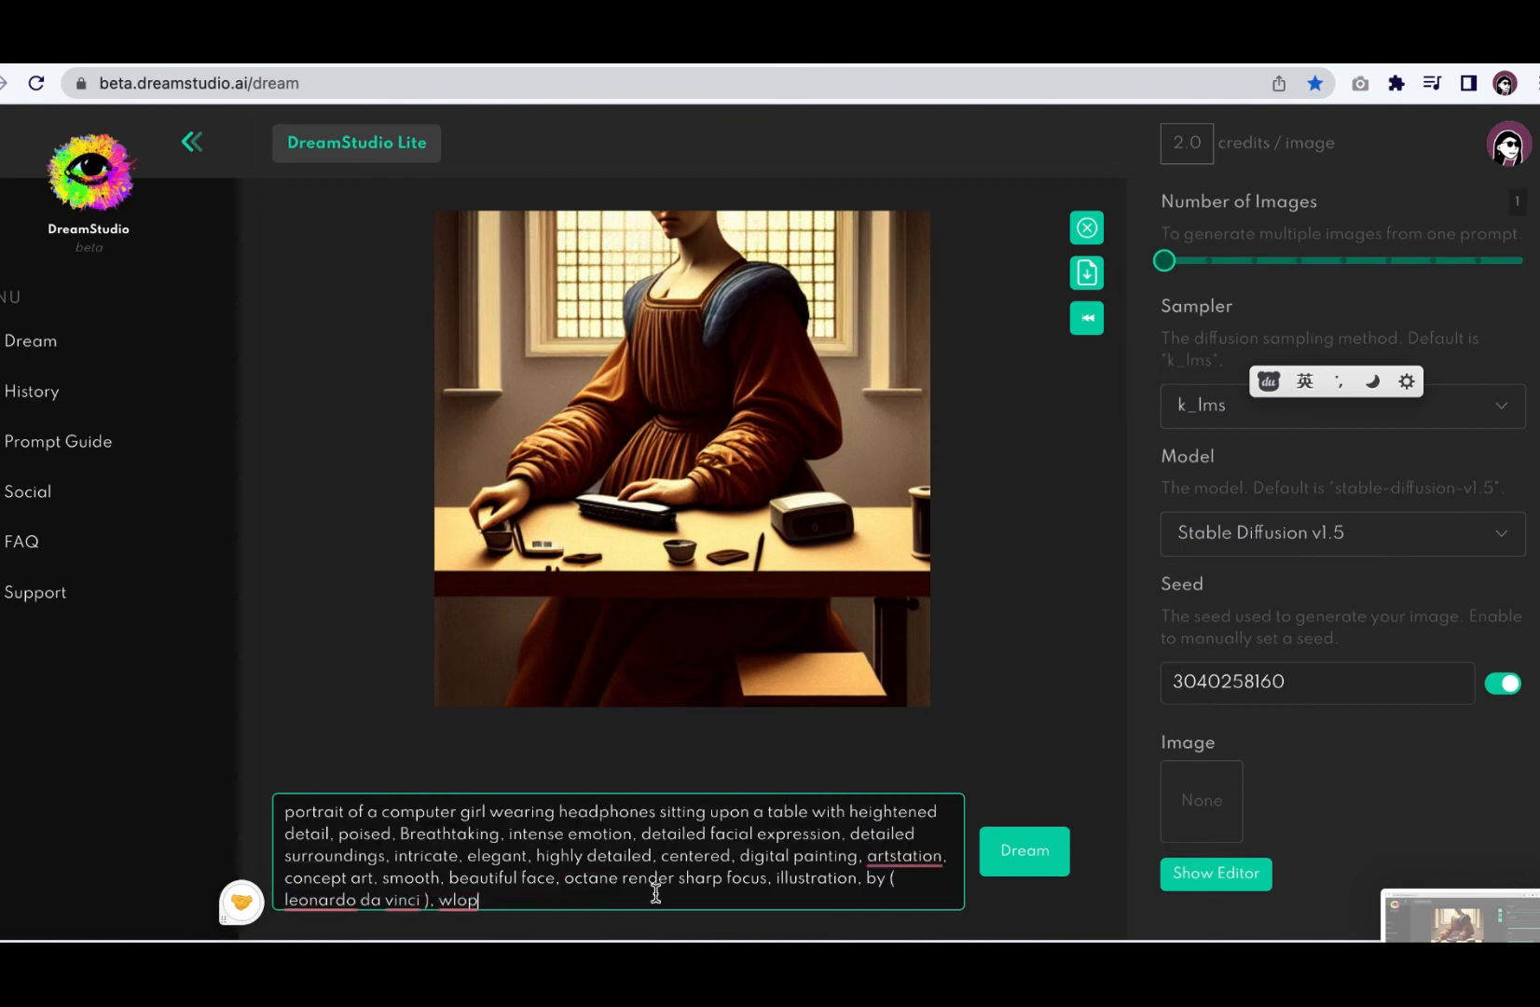
# Set Steps to 105 and generate the image from the computer girl with headphones prompt.
pyautogui.doubleClick(1281, 687)
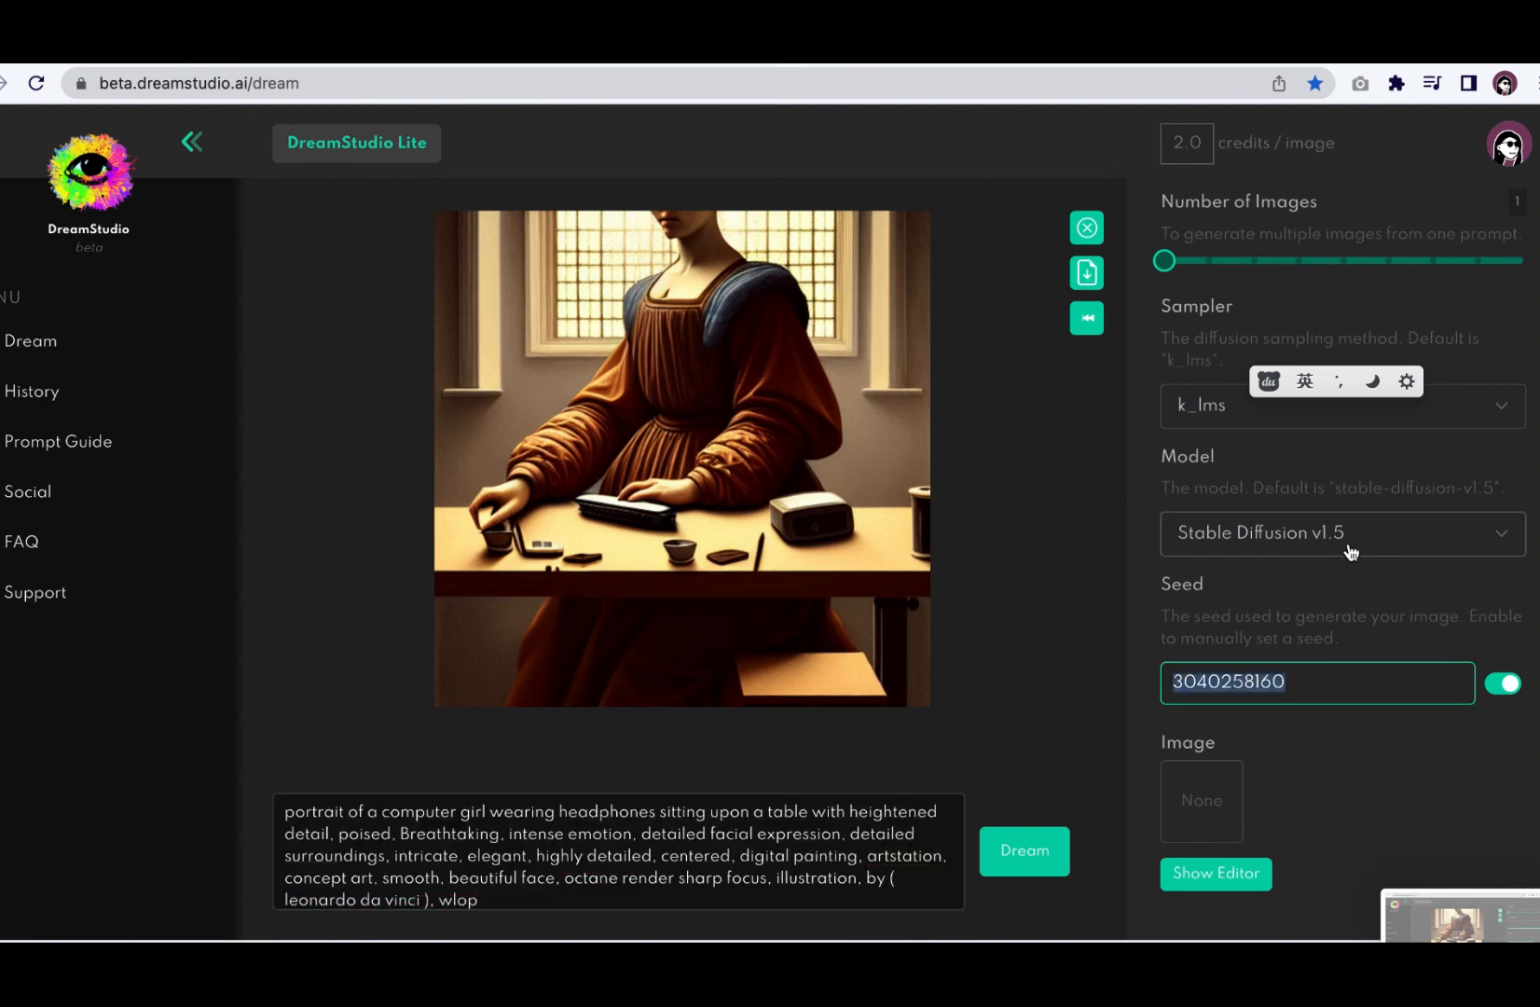
pyautogui.scroll(3, 1351, 551)
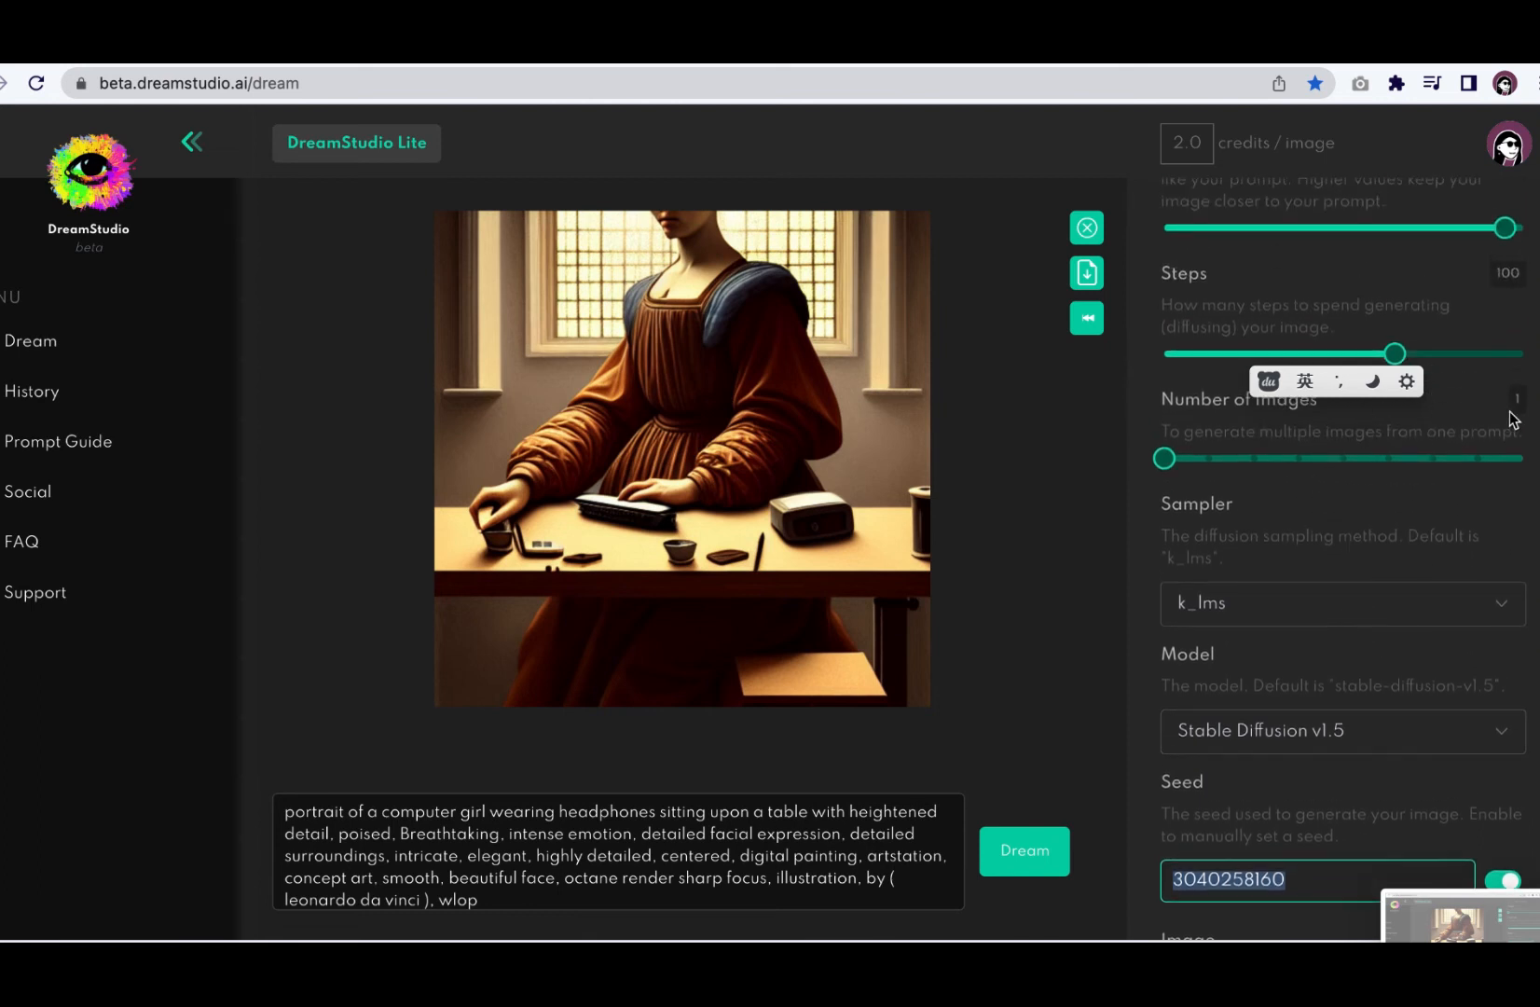
pyautogui.scroll(2, 1512, 419)
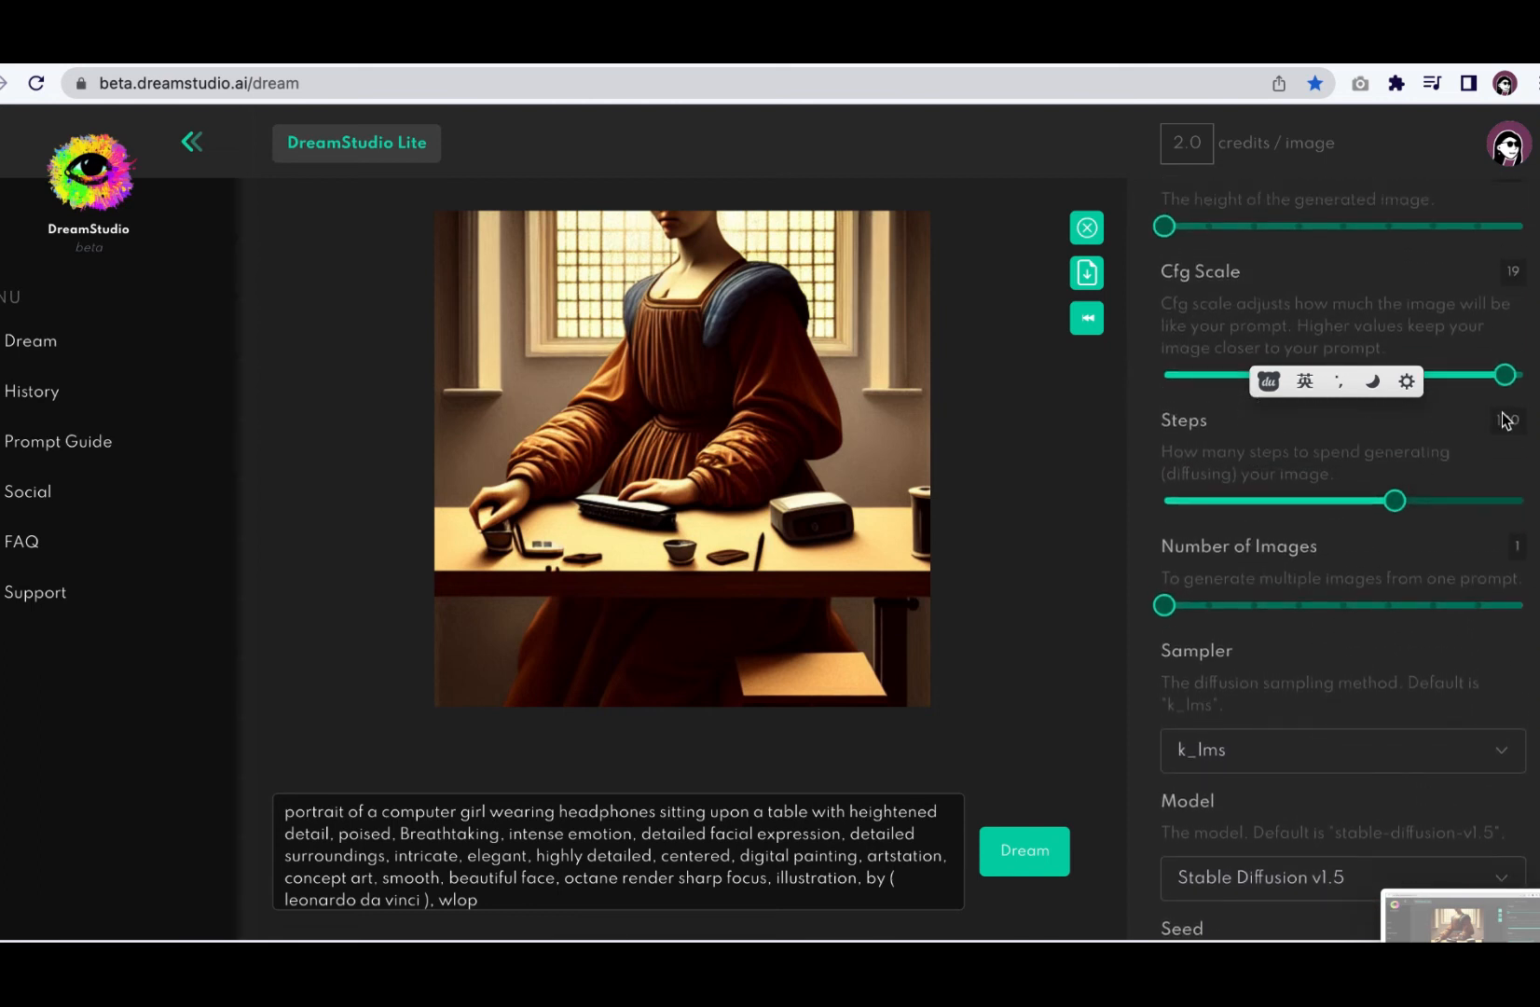
pyautogui.moveTo(1396, 501); pyautogui.dragTo(1408, 504)
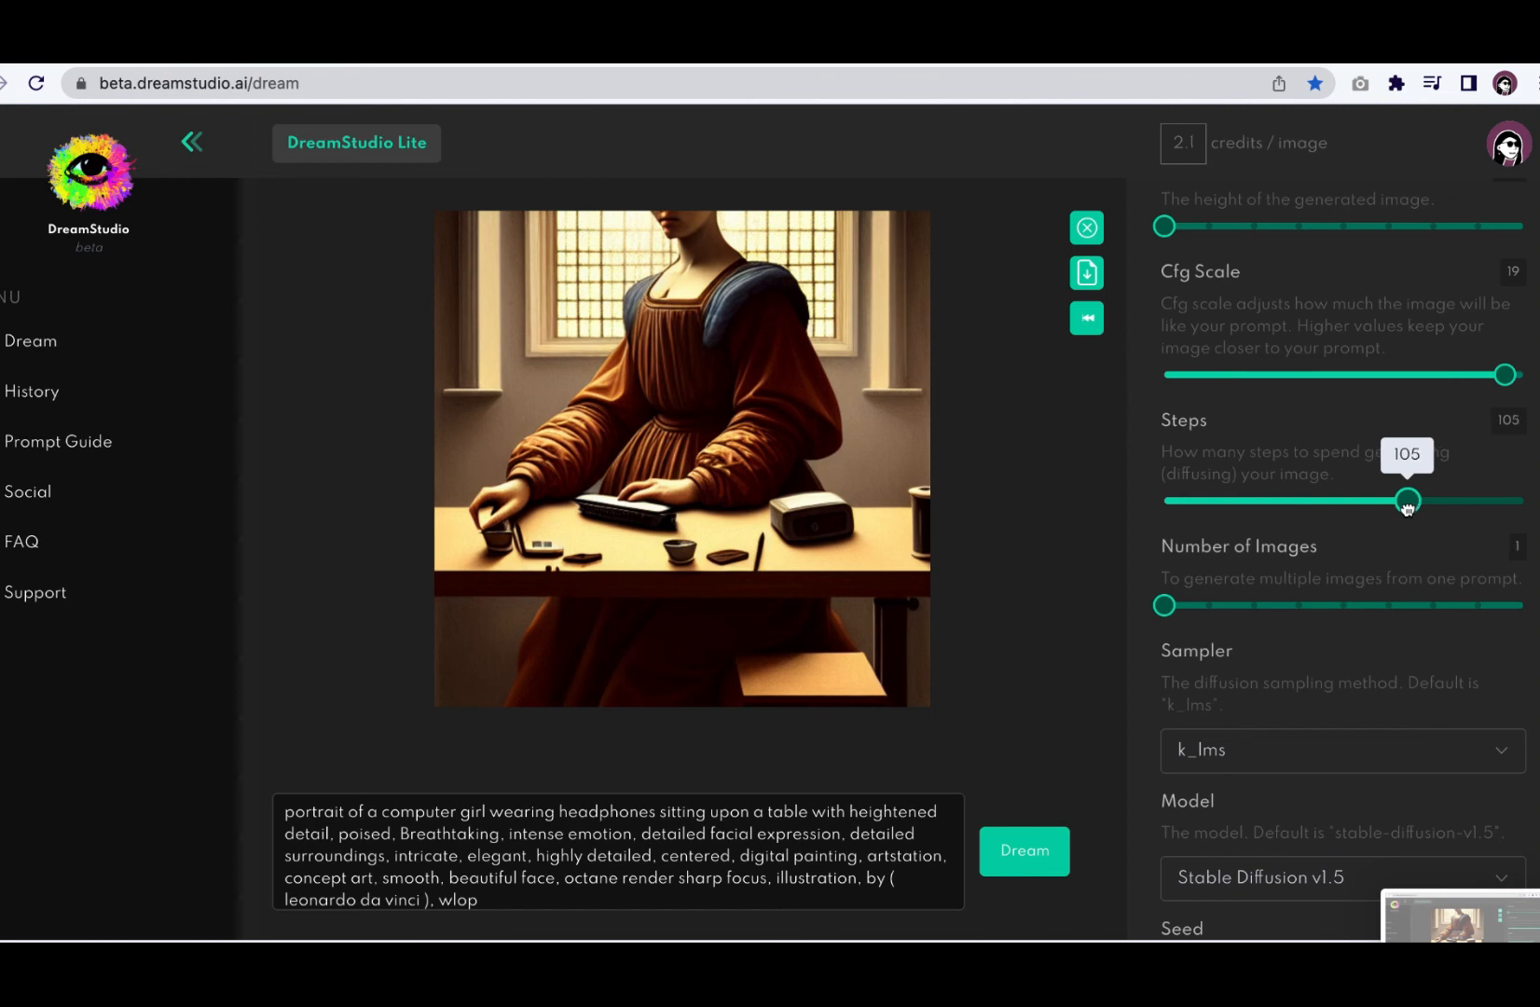
pyautogui.scroll(2, 1358, 344)
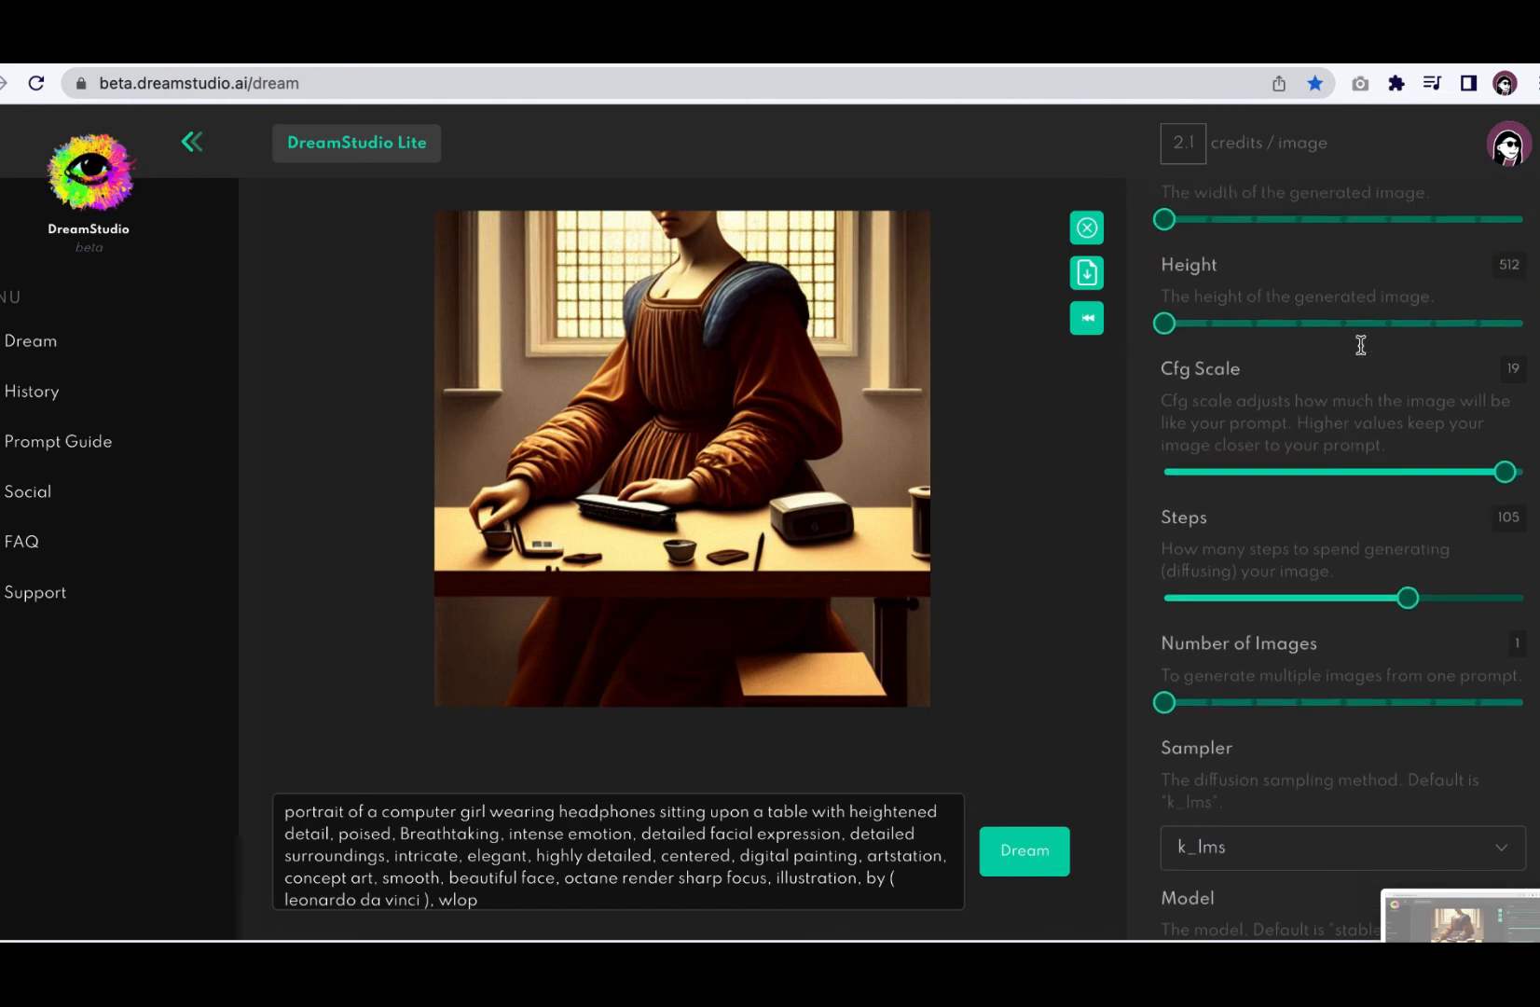
pyautogui.scroll(1, 1474, 457)
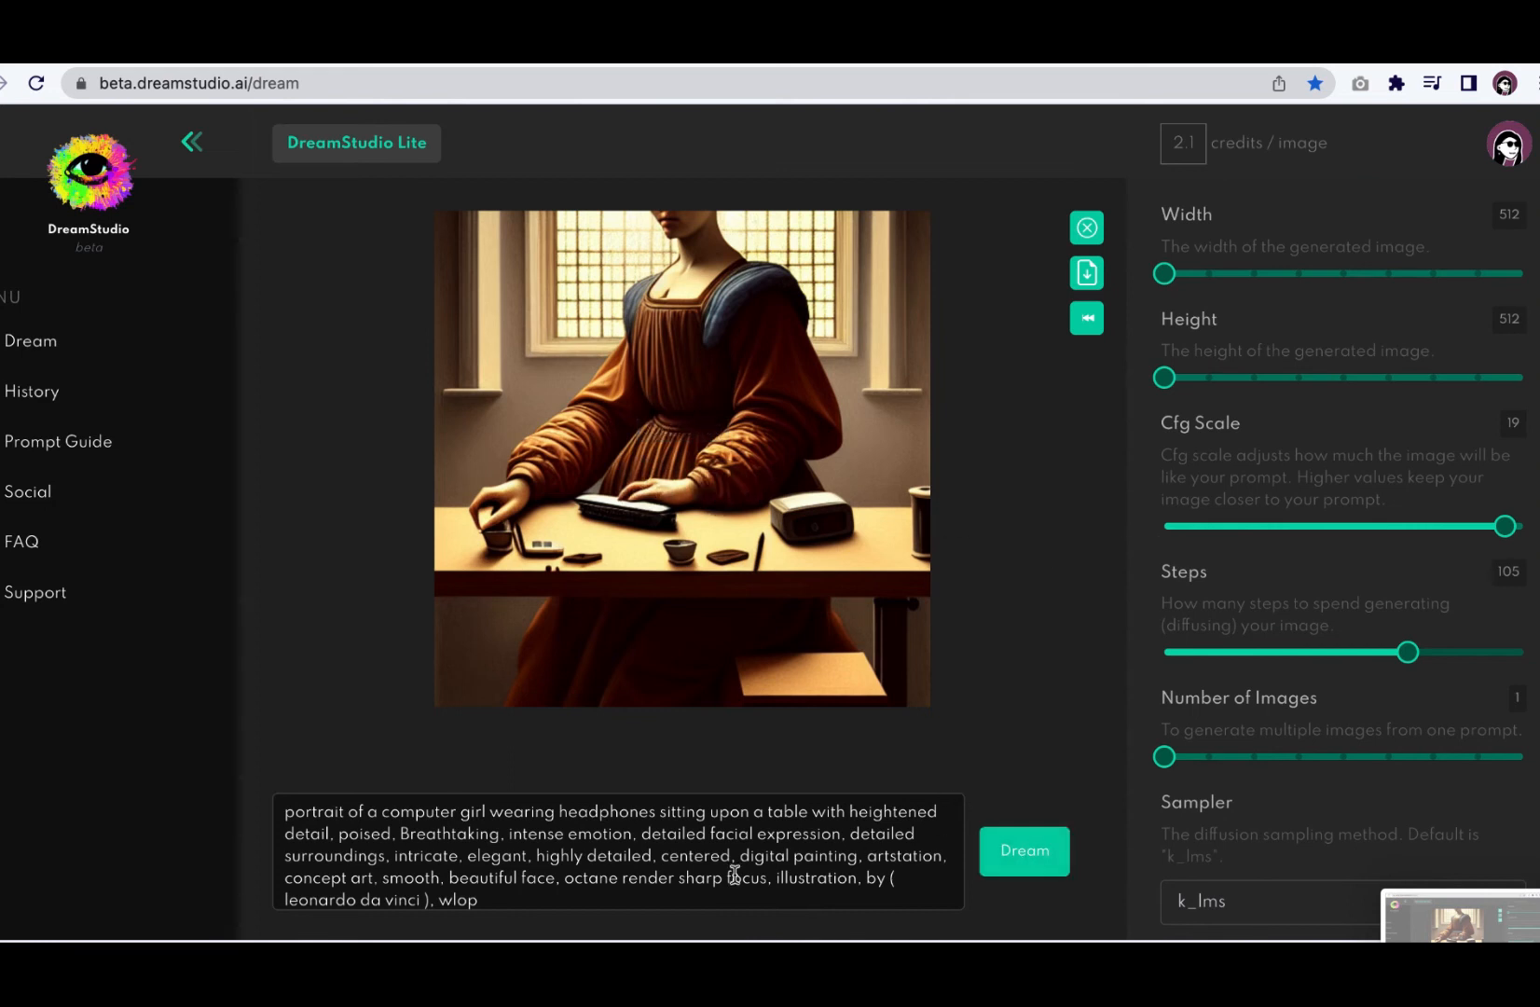
pyautogui.click(1035, 865)
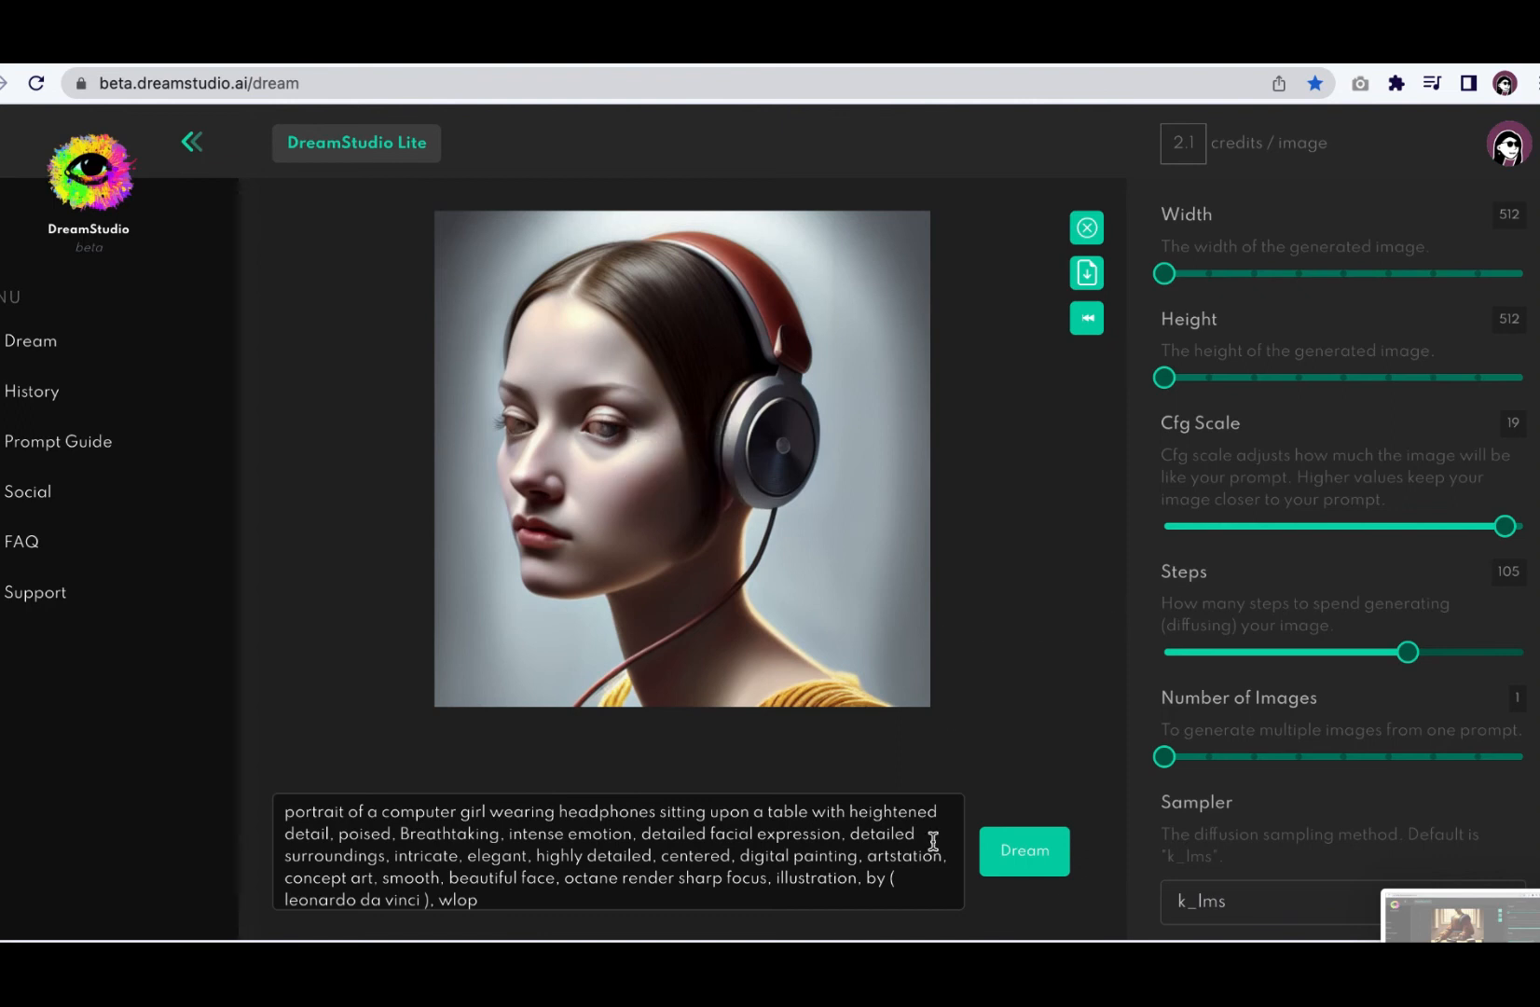
# Return to Lexica, close the open image and go back through the history to the latest image similarity search results.
pyautogui.scroll(-3, 1158, 709)
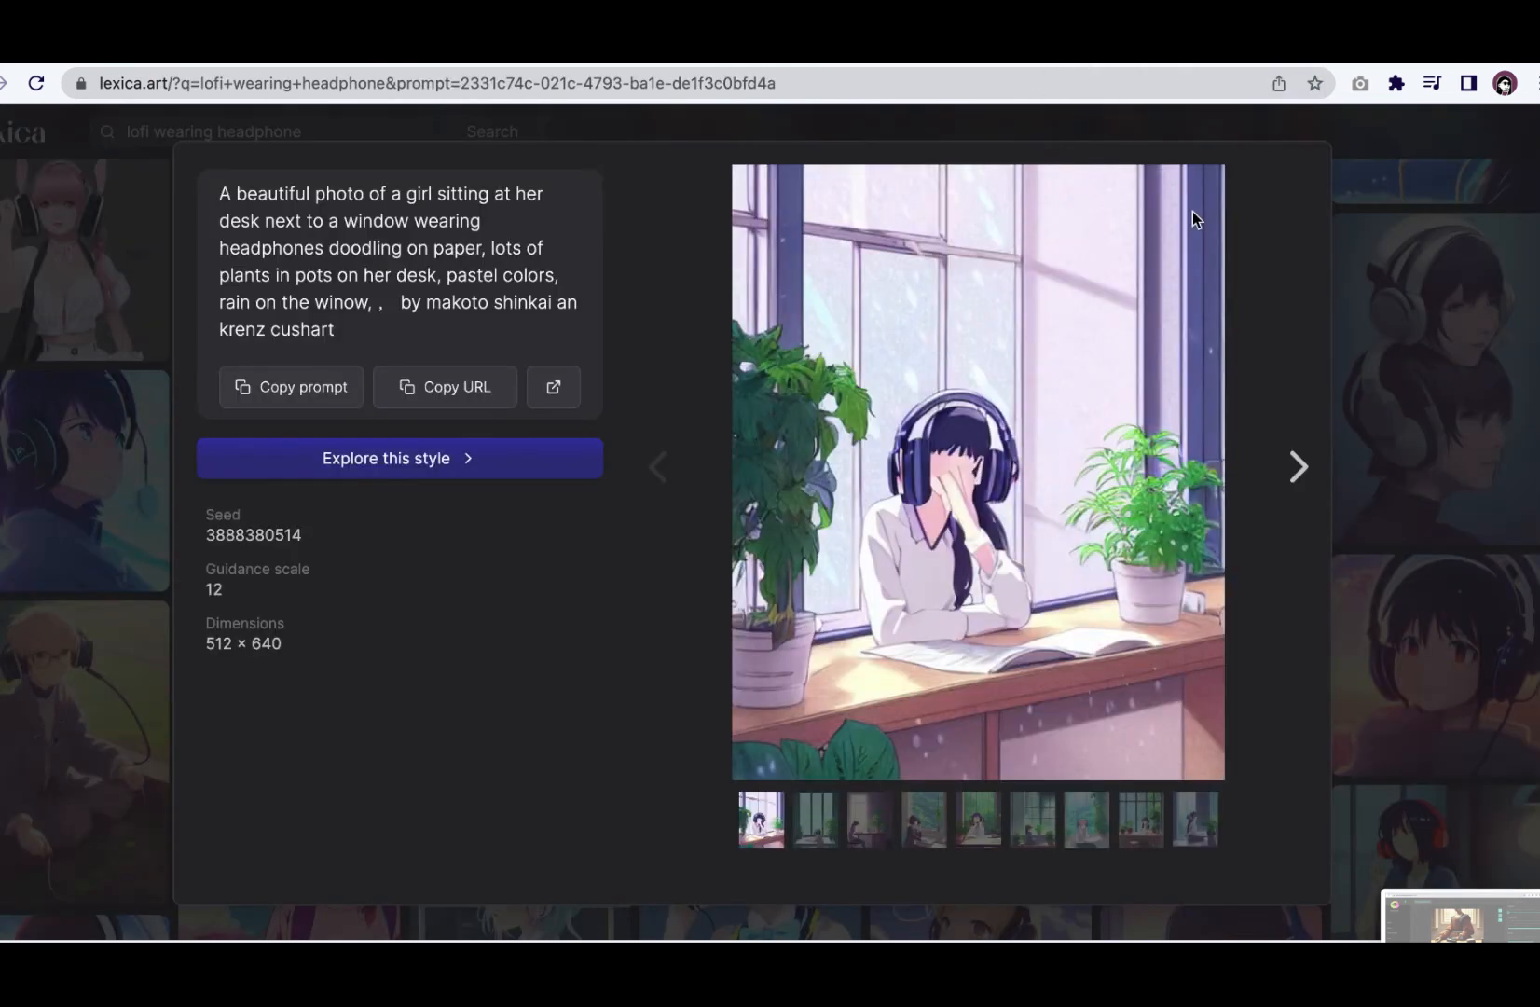
pyautogui.click(1383, 207)
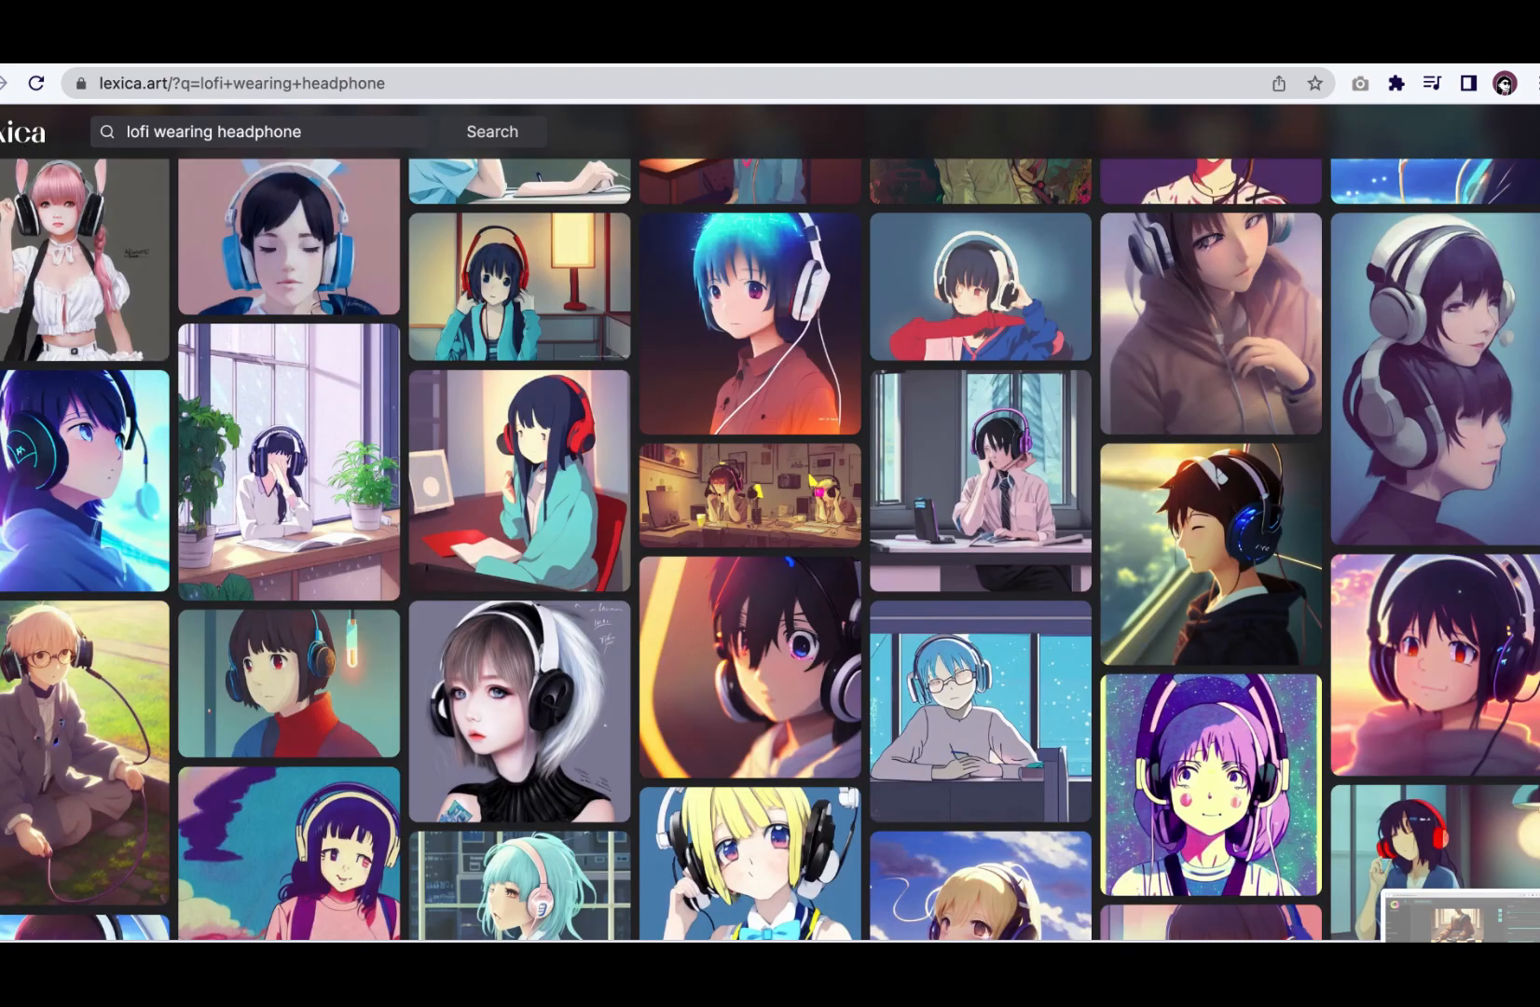
pyautogui.press('super+Left')
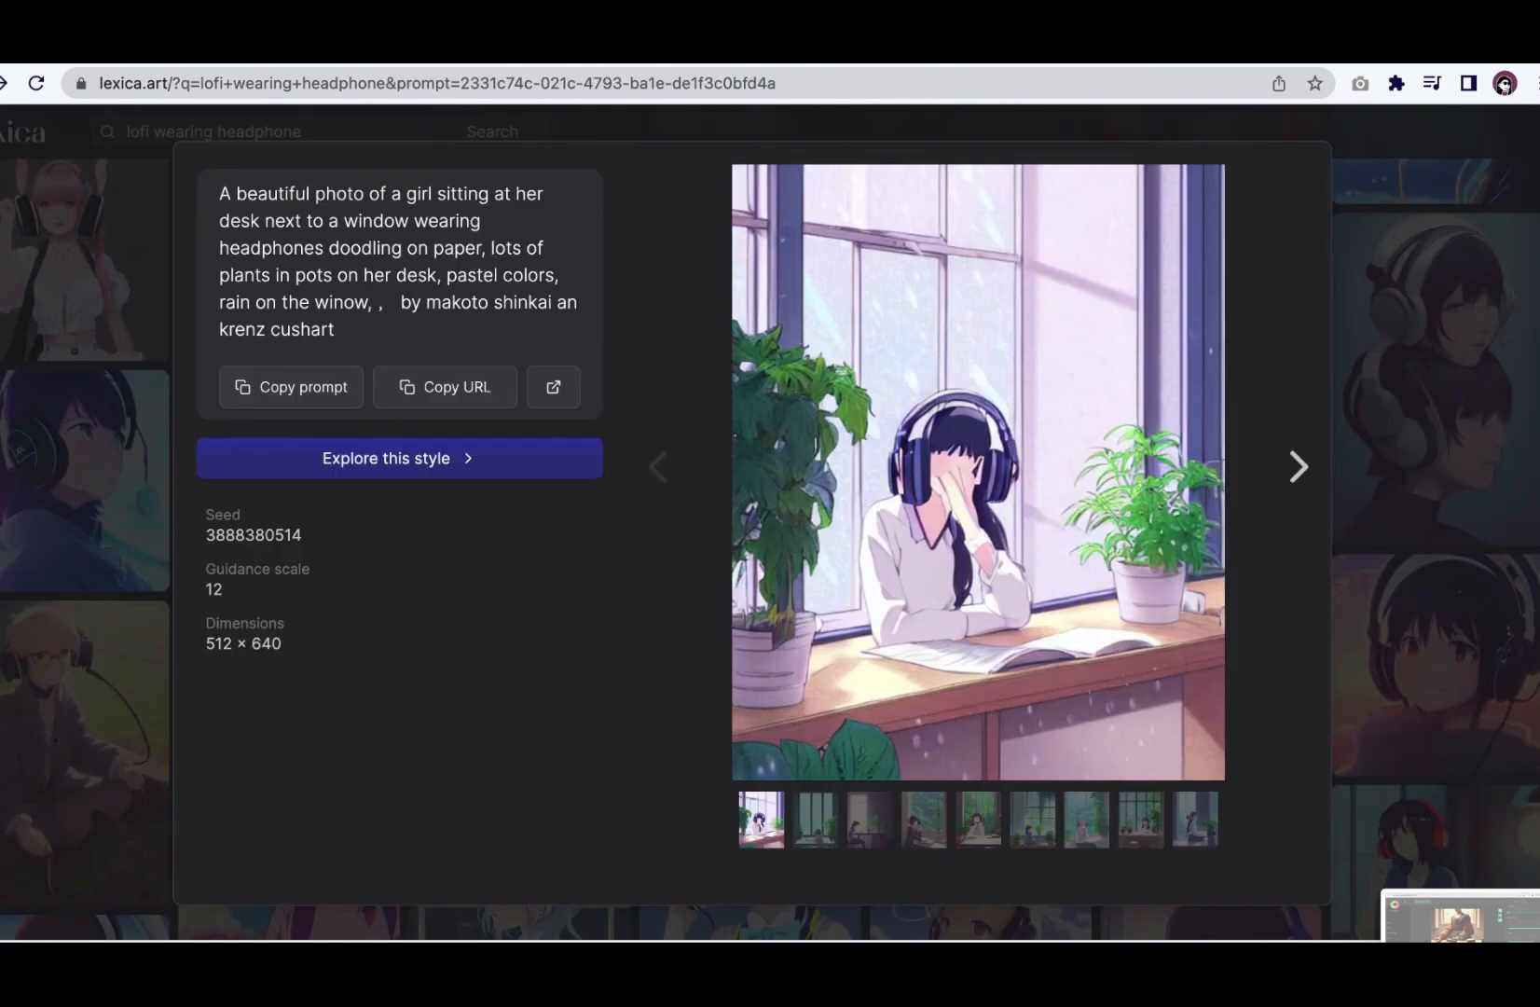
pyautogui.press('super+Left')
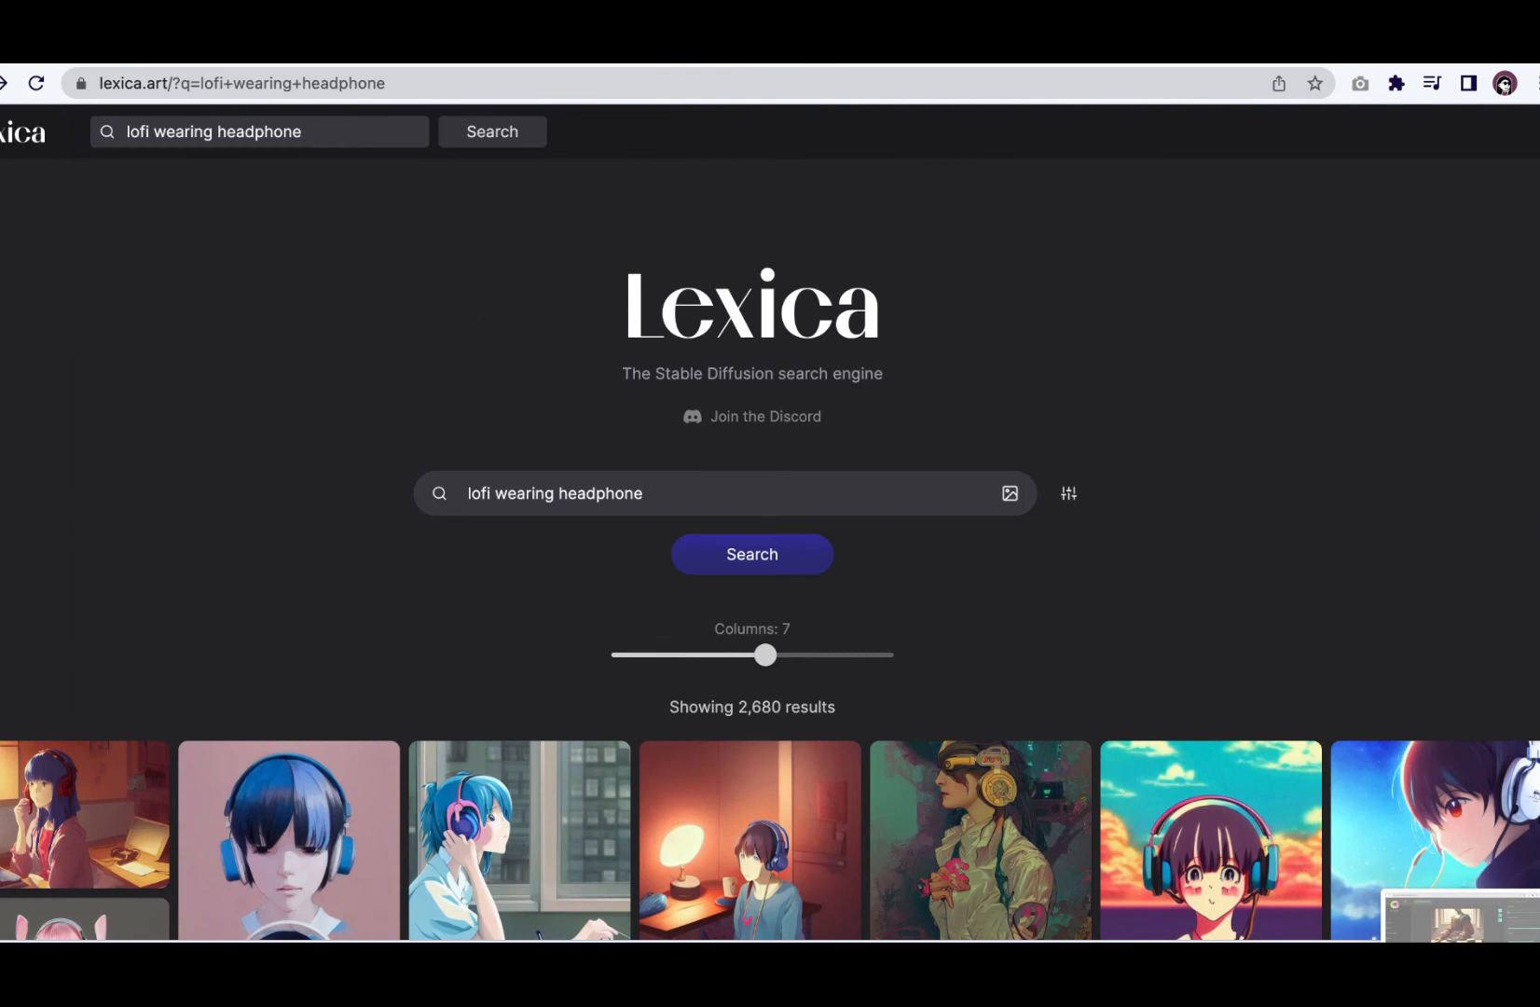
pyautogui.press('super+Left')
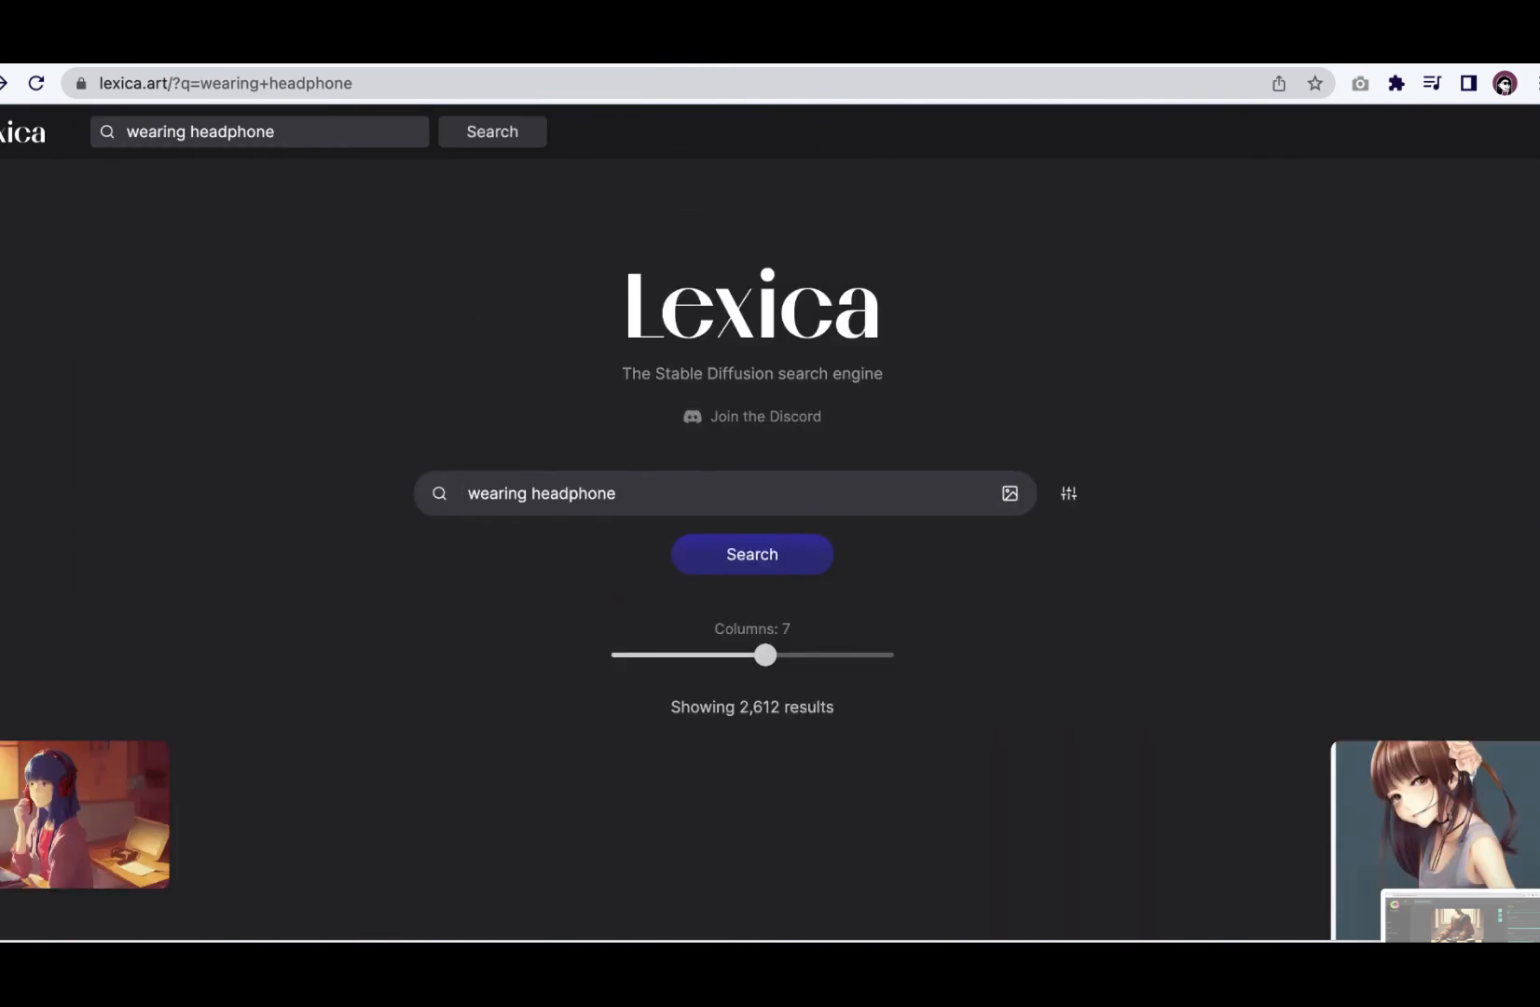
pyautogui.rightClick(0, 83)
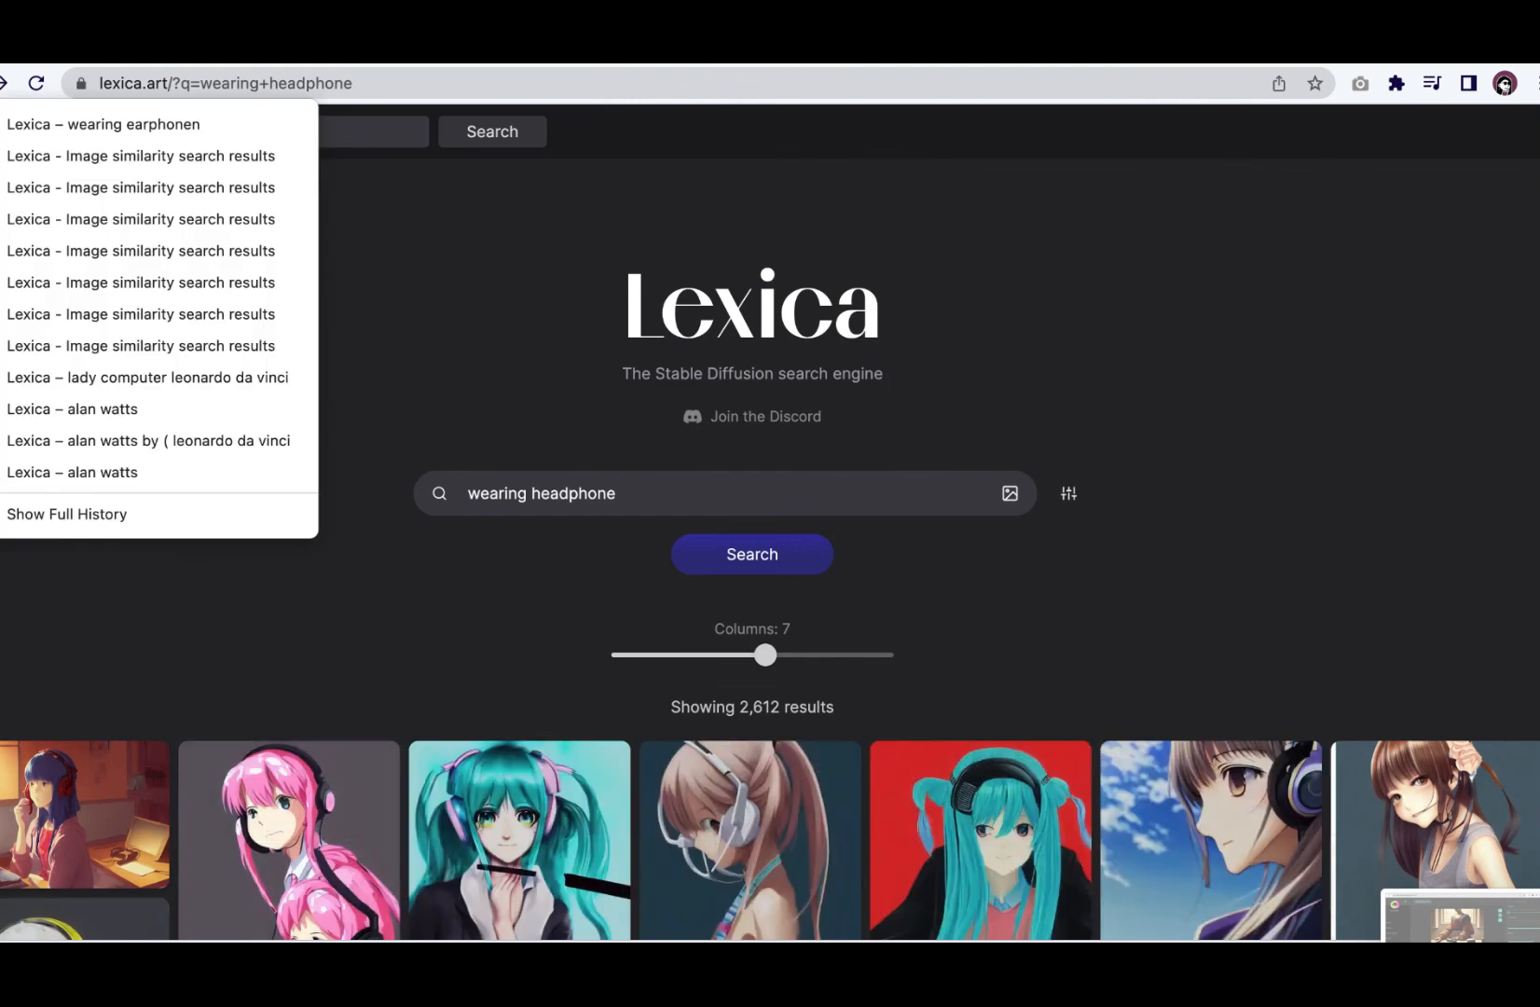
pyautogui.click(168, 155)
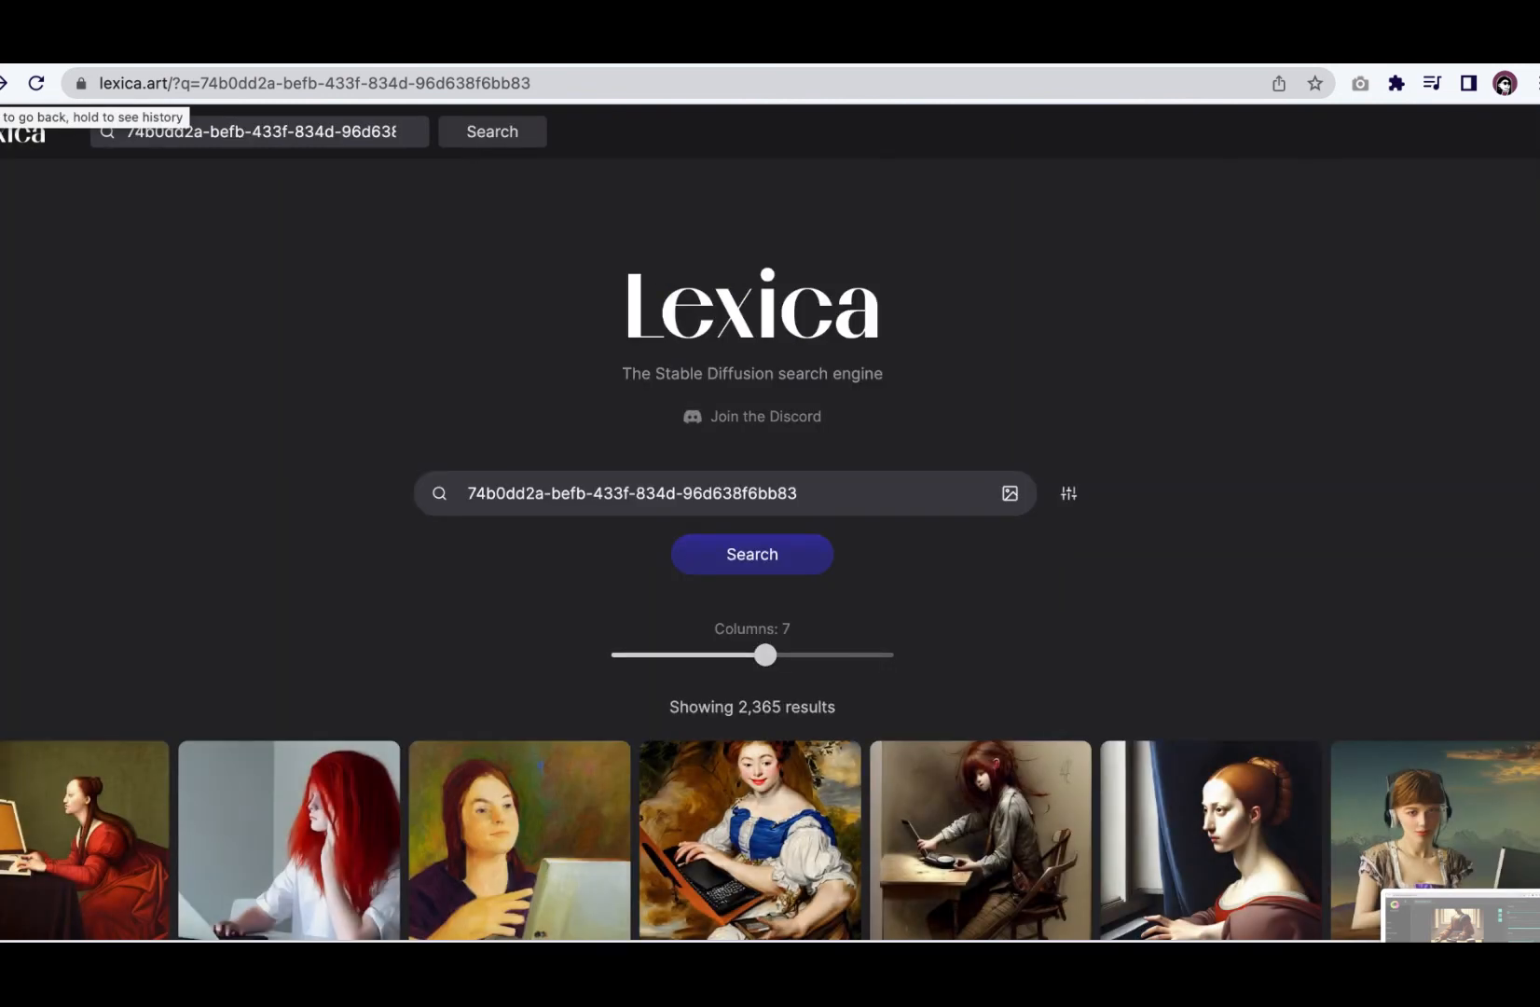
# Browse the similar images and open the one of a girl in a blue dress at her laptop beside a wooden door.
pyautogui.scroll(-6, 125, 406)
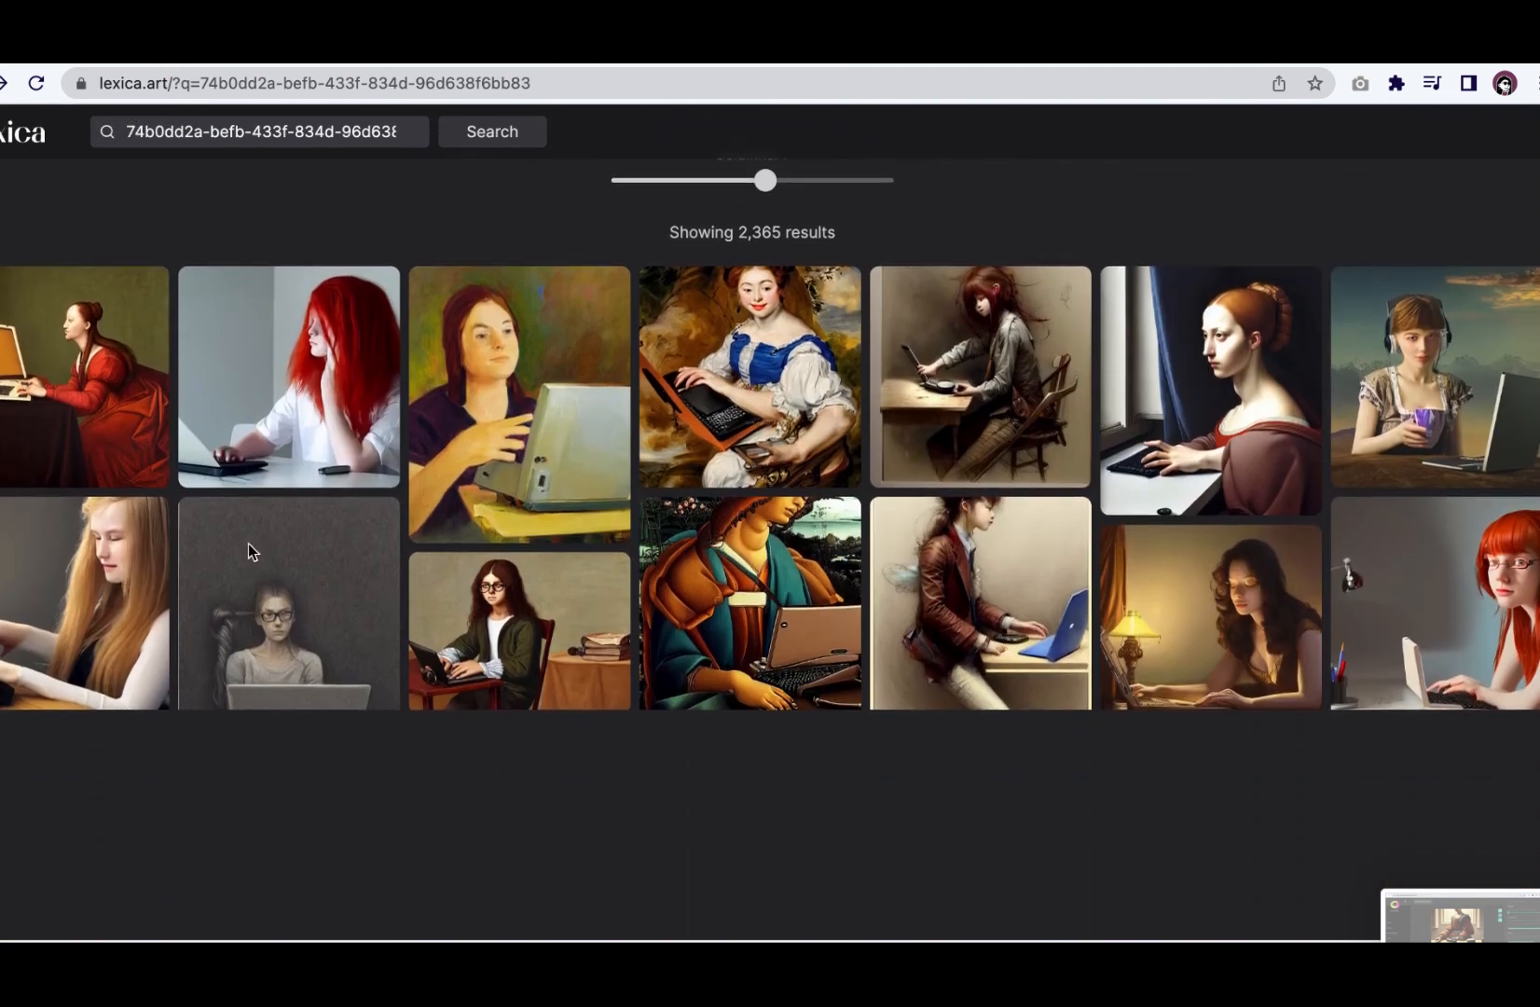
pyautogui.scroll(-8, 250, 558)
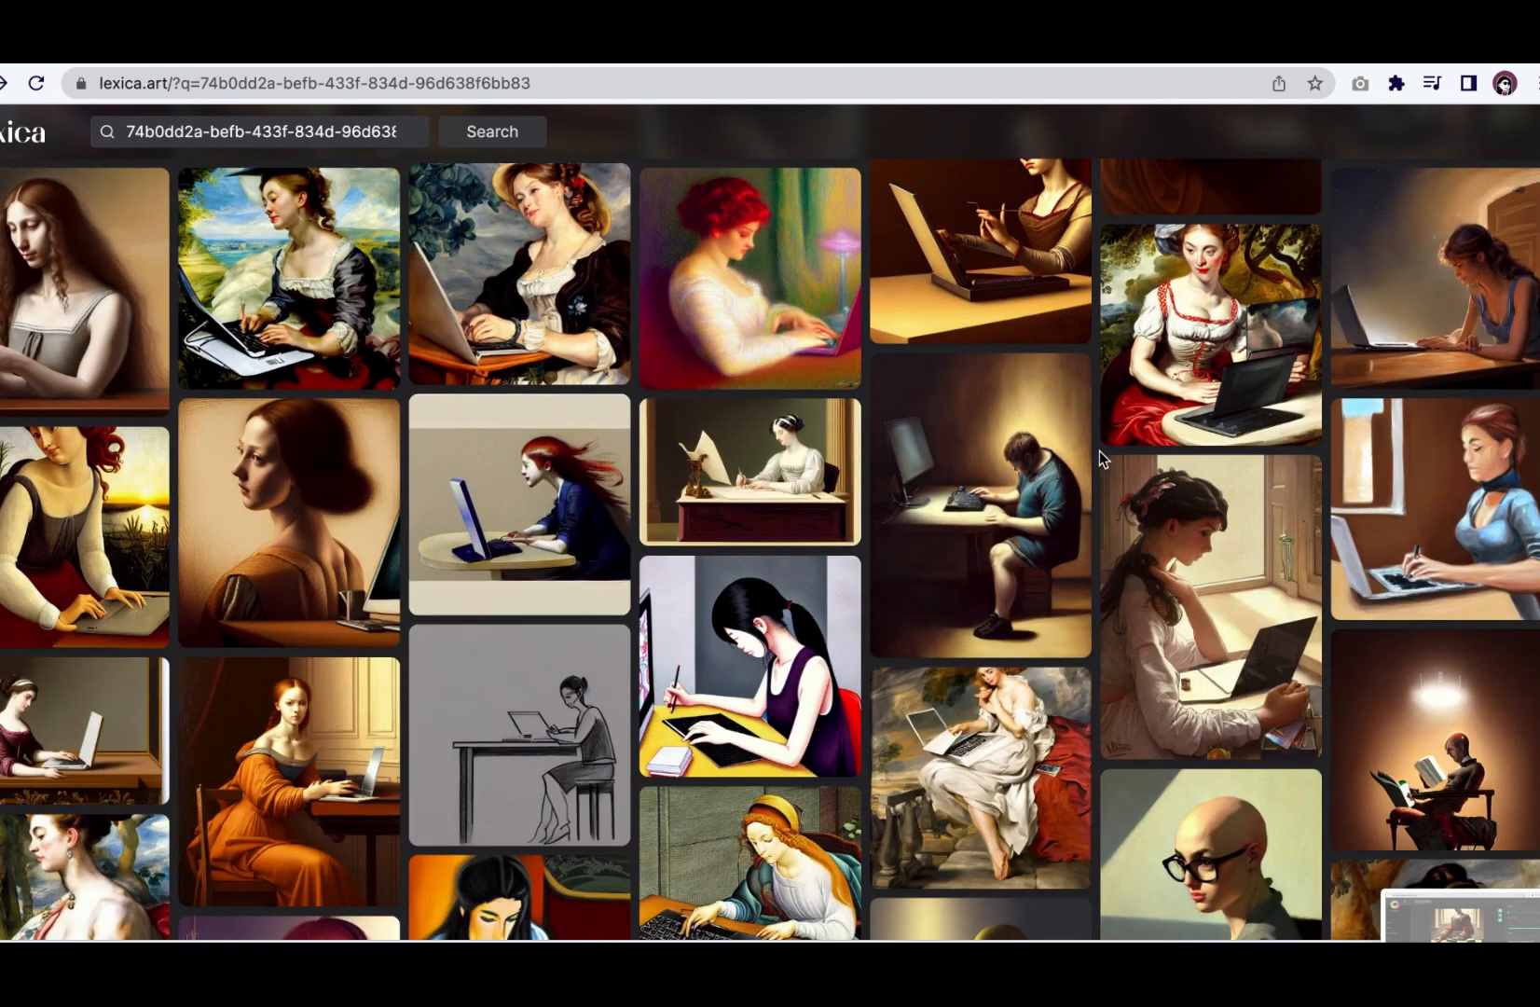
pyautogui.scroll(1, 1101, 451)
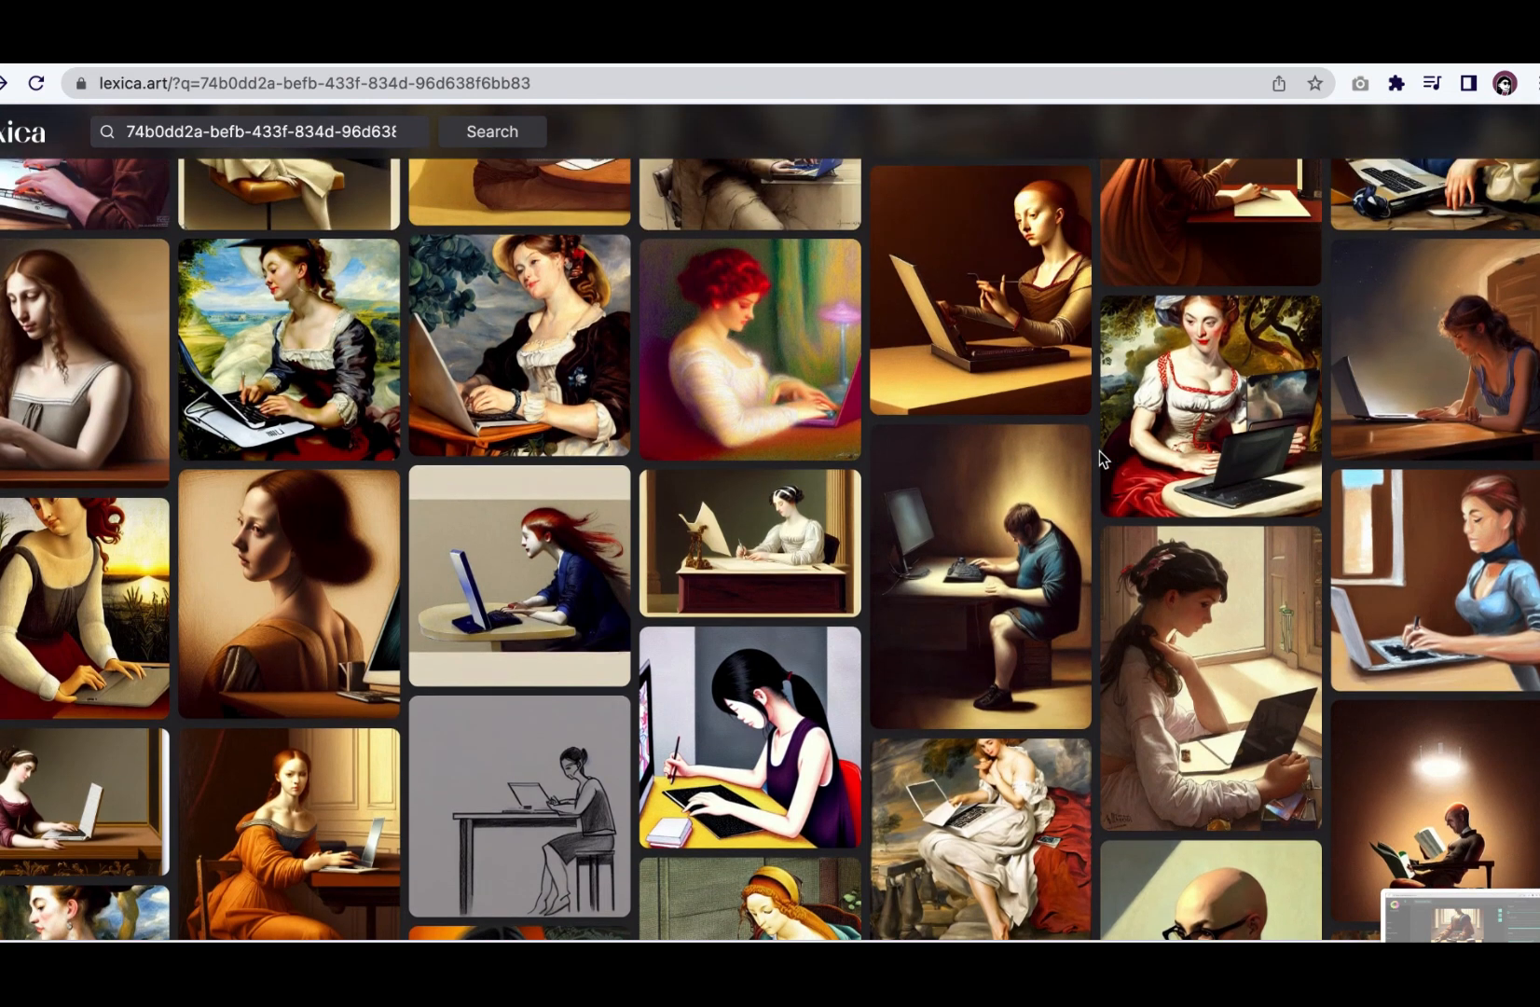
pyautogui.click(1394, 386)
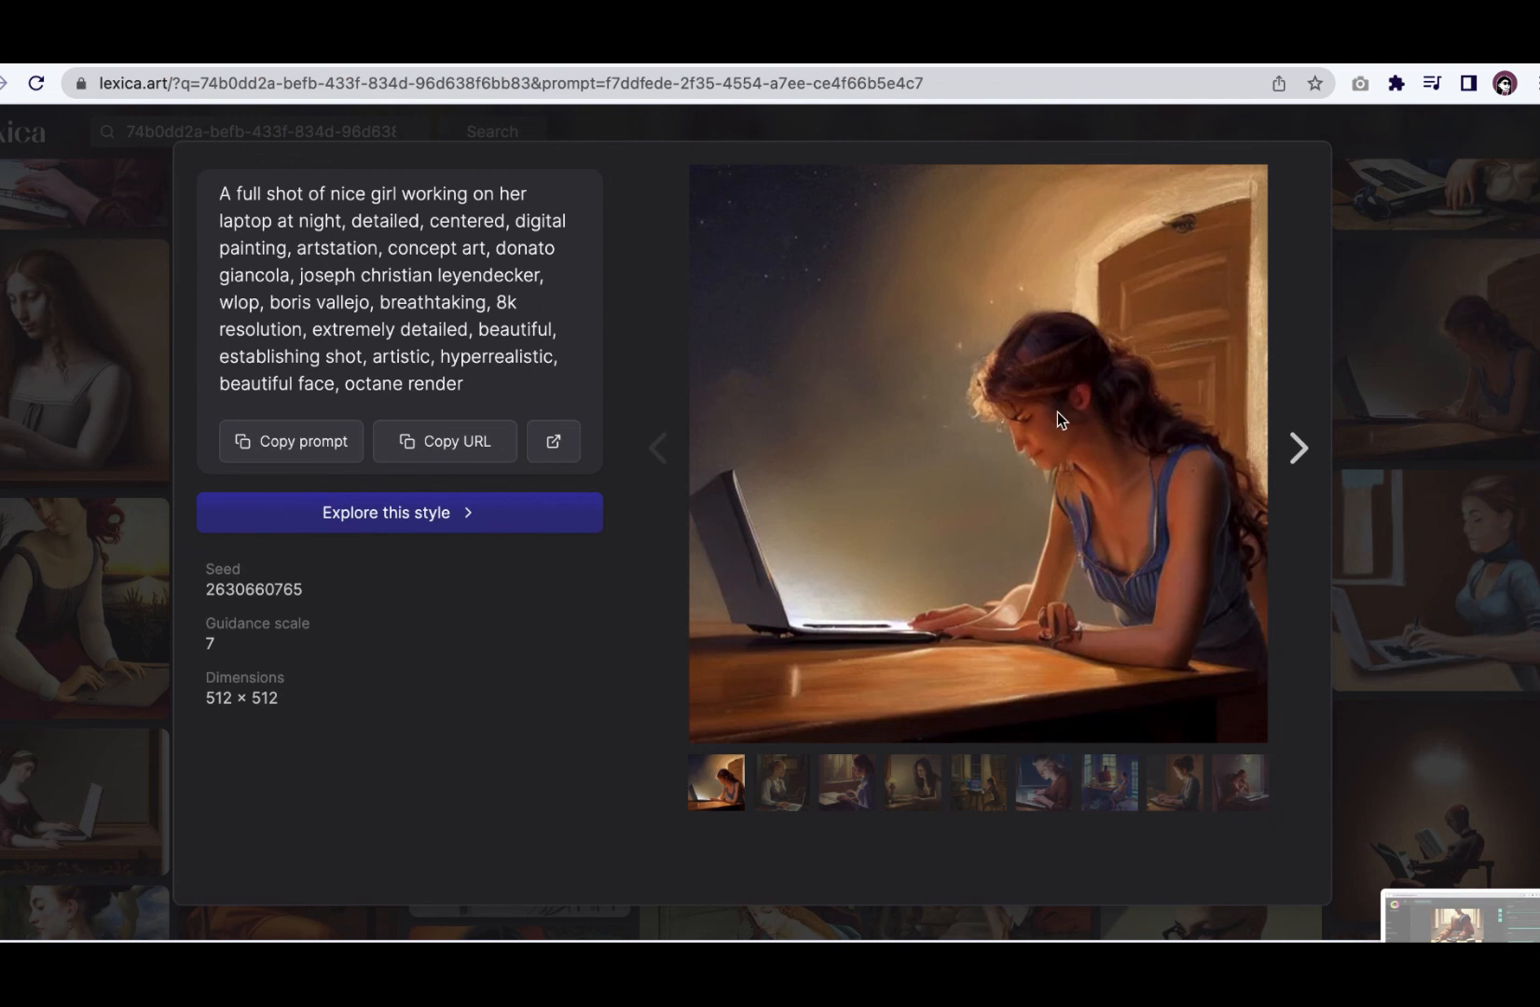
# Read the laptop girl's prompt and view several other image variations made from it.
pyautogui.doubleClick(501, 332)
pyautogui.click(507, 393)
pyautogui.click(786, 792)
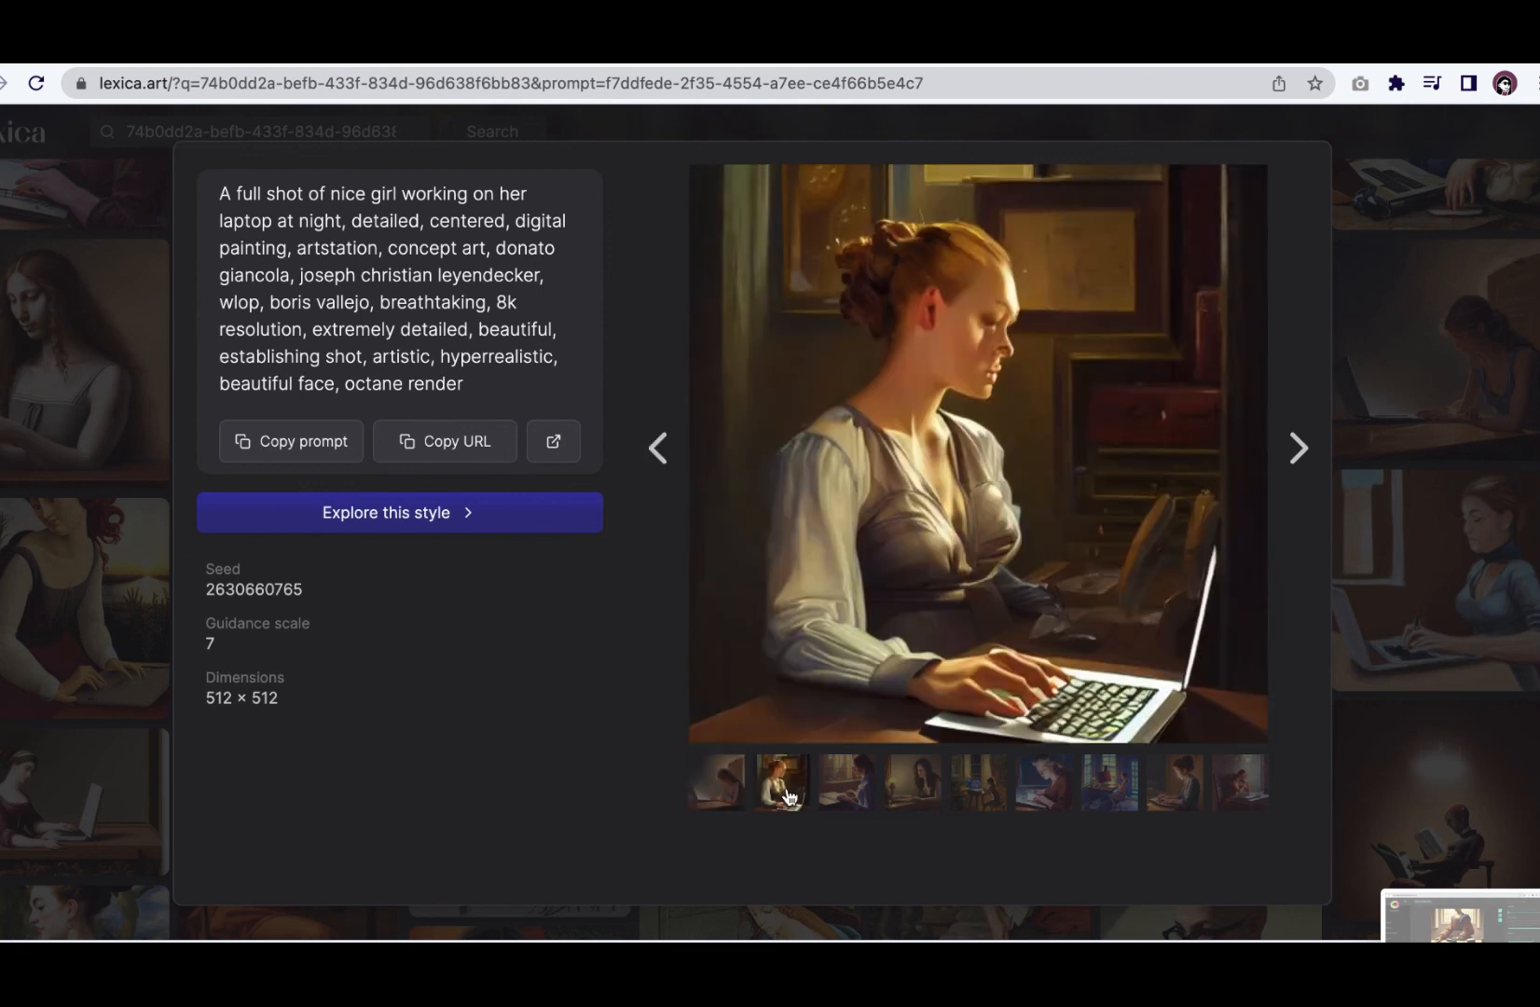
pyautogui.click(844, 795)
pyautogui.click(909, 795)
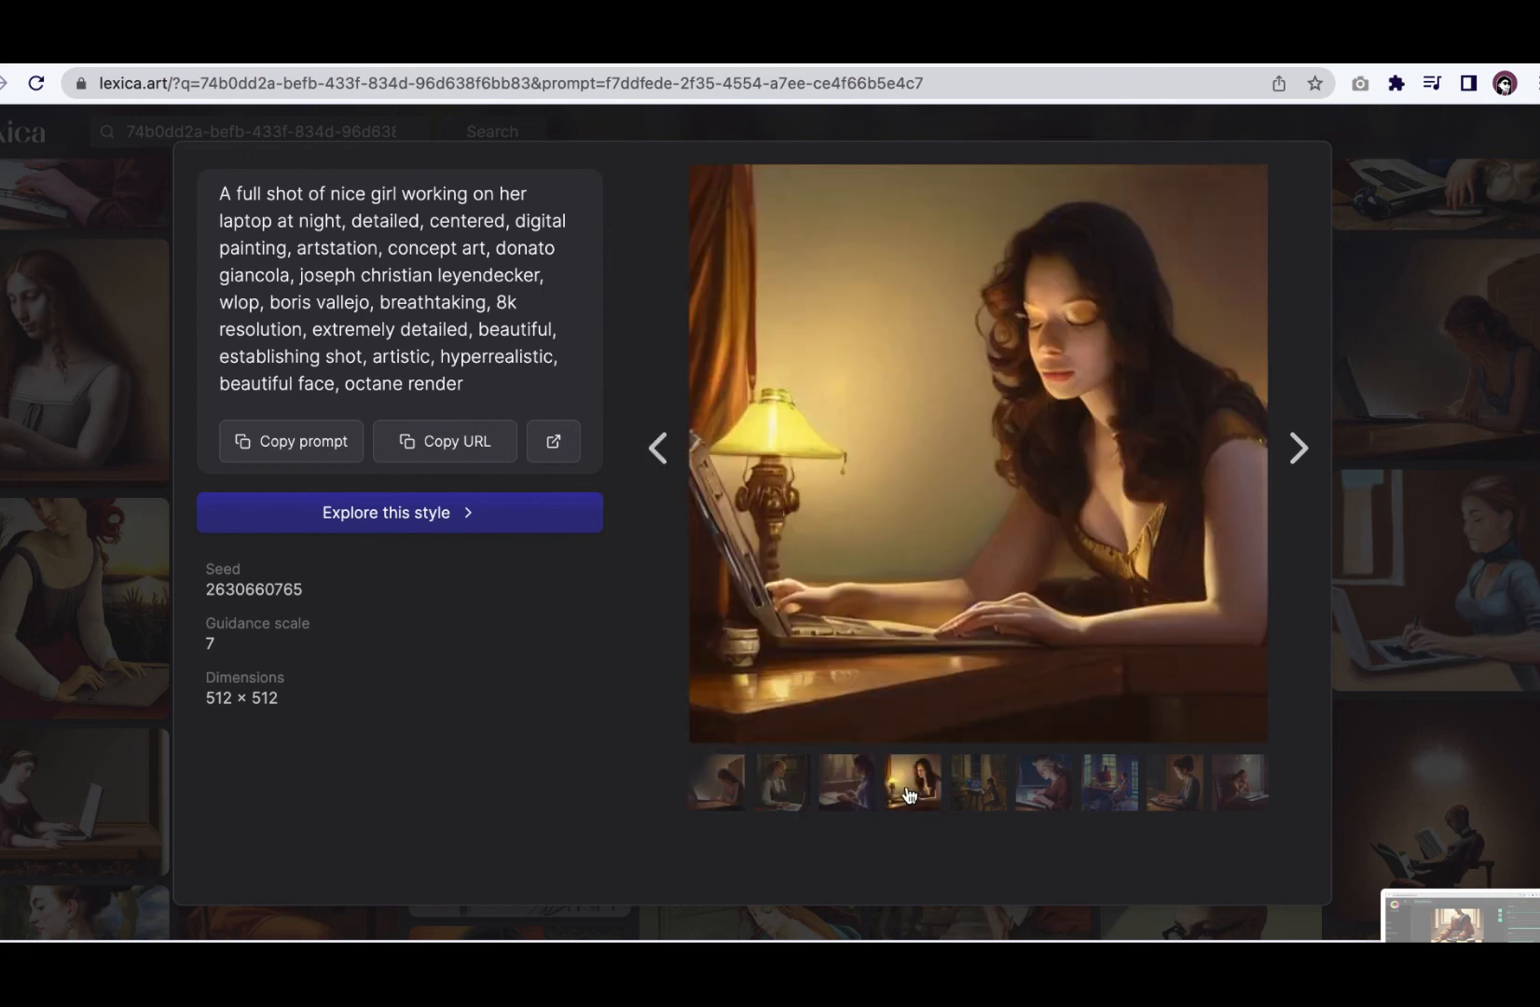
pyautogui.click(956, 793)
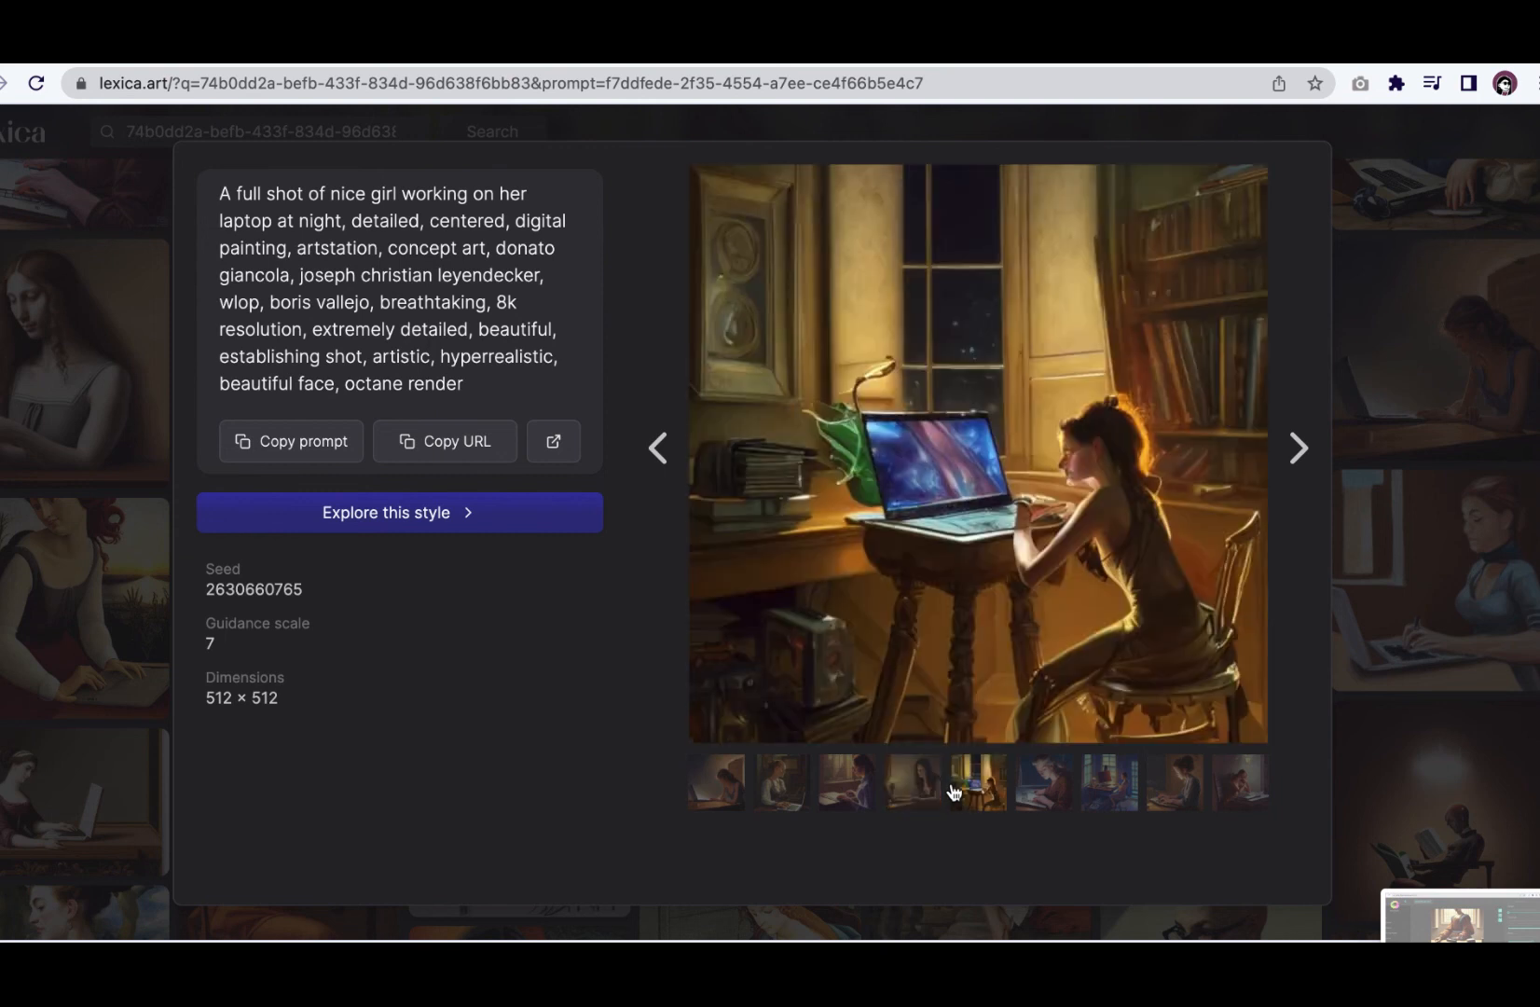
pyautogui.click(902, 792)
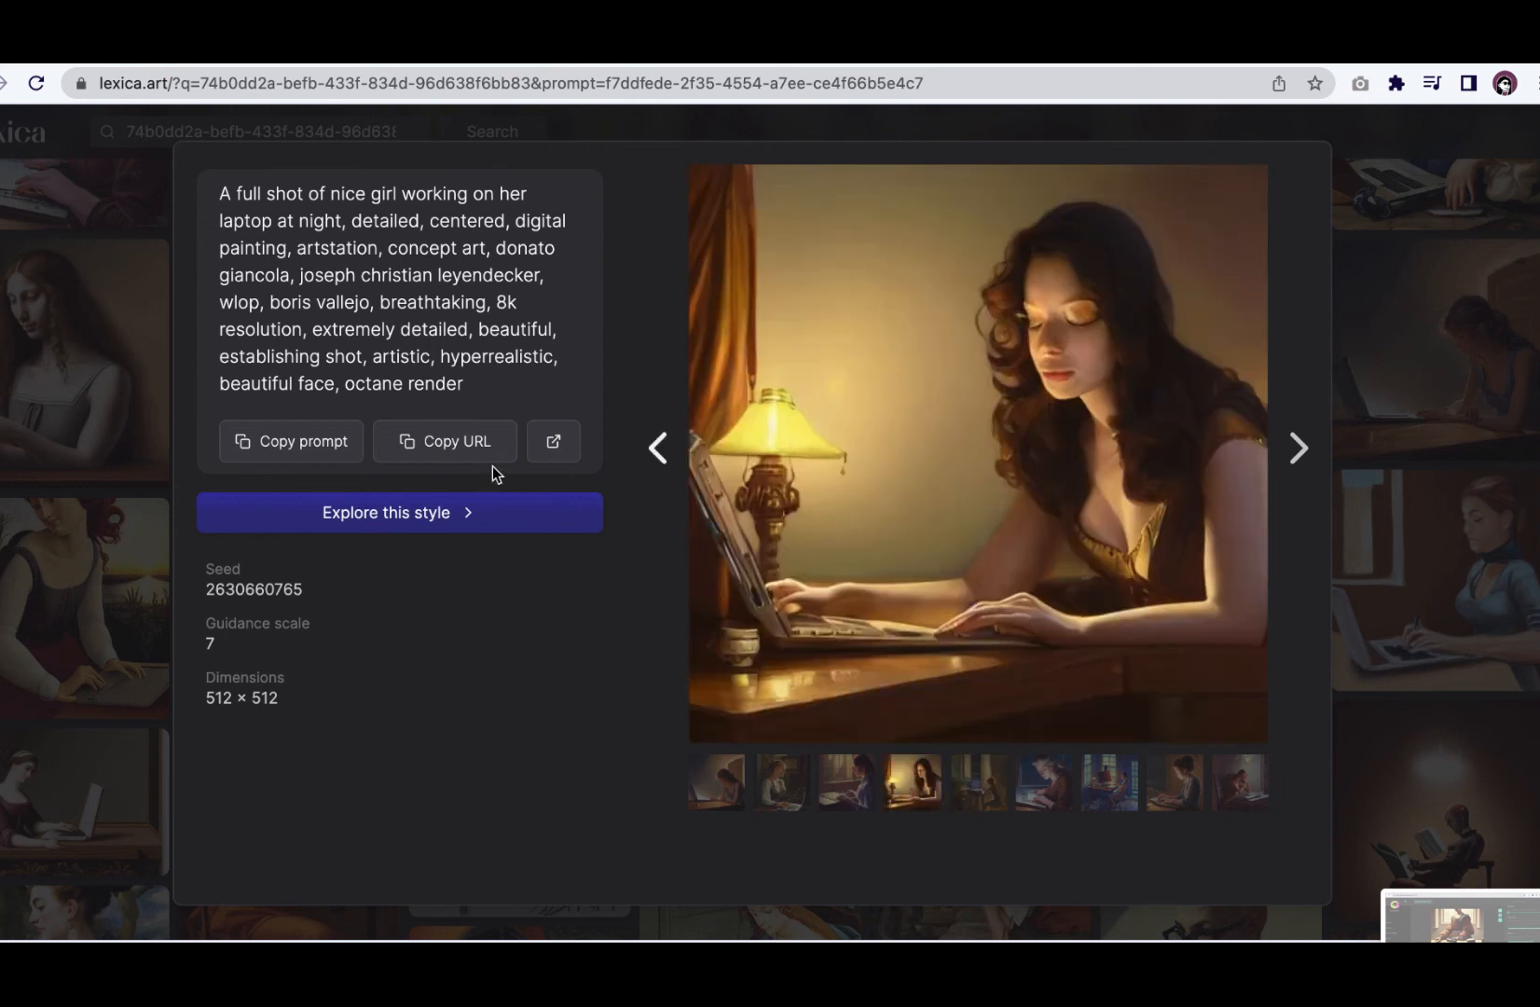
# Return to the first variation of the laptop girl, highlight "octane render" in the prompt and copy the whole prompt.
pyautogui.click(282, 448)
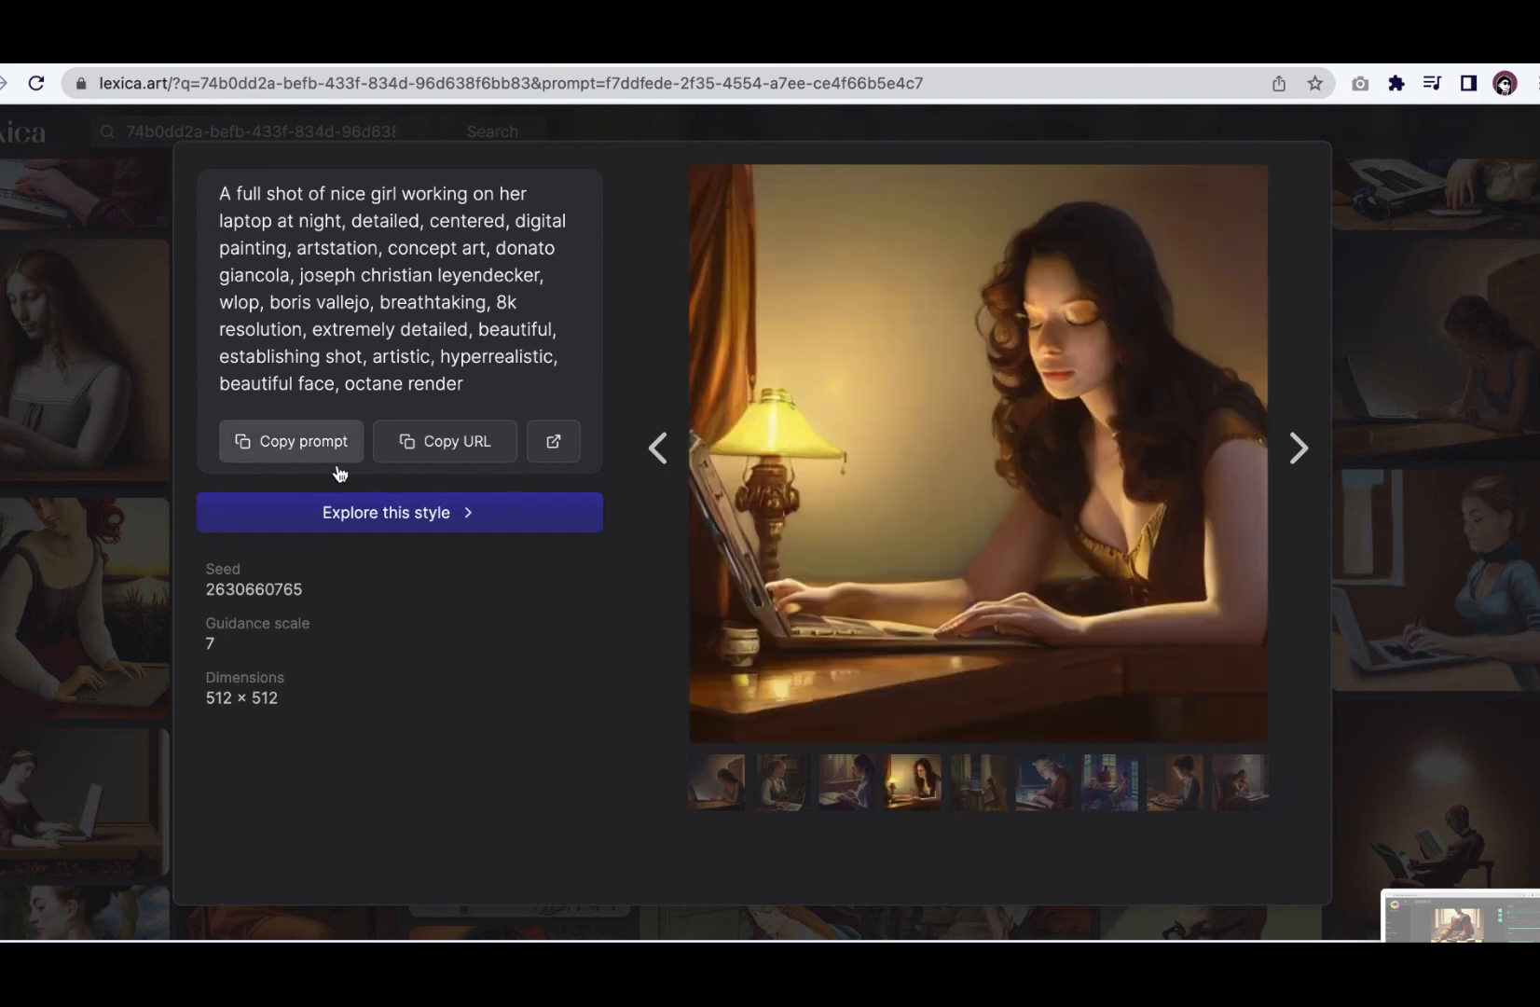
pyautogui.click(719, 780)
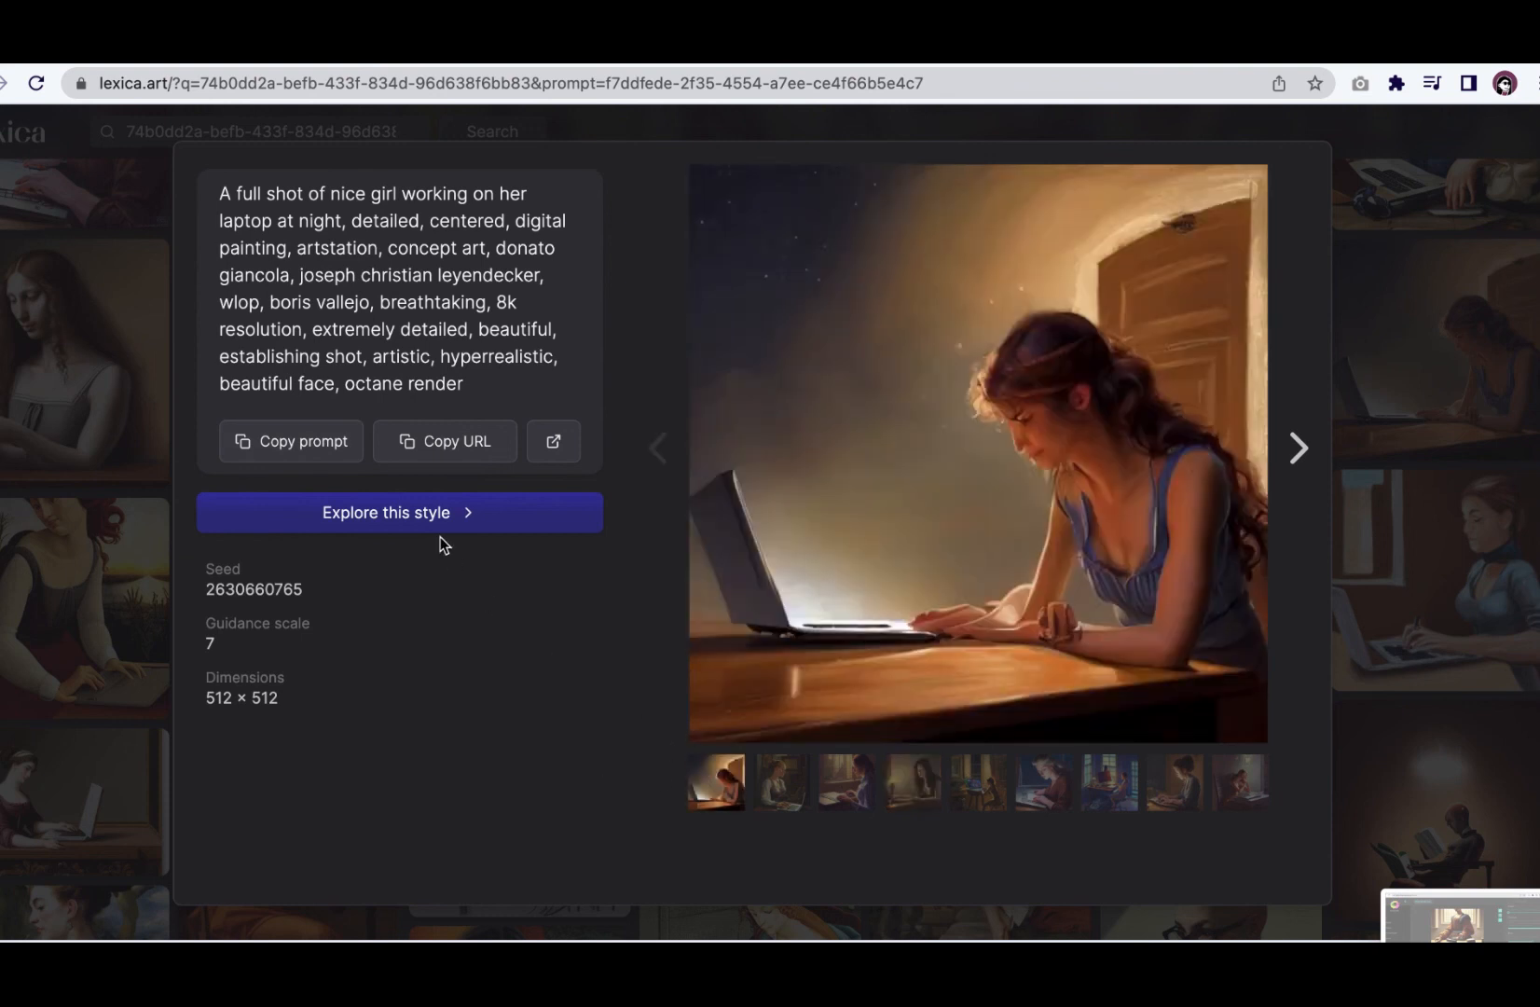
pyautogui.moveTo(345, 383); pyautogui.dragTo(464, 383)
pyautogui.click(469, 404)
pyautogui.click(314, 449)
# Switch to DreamStudio and replace the prompt with the copied "a full shot of nice girl working on her laptop at night" text.
pyautogui.click(1227, 65)
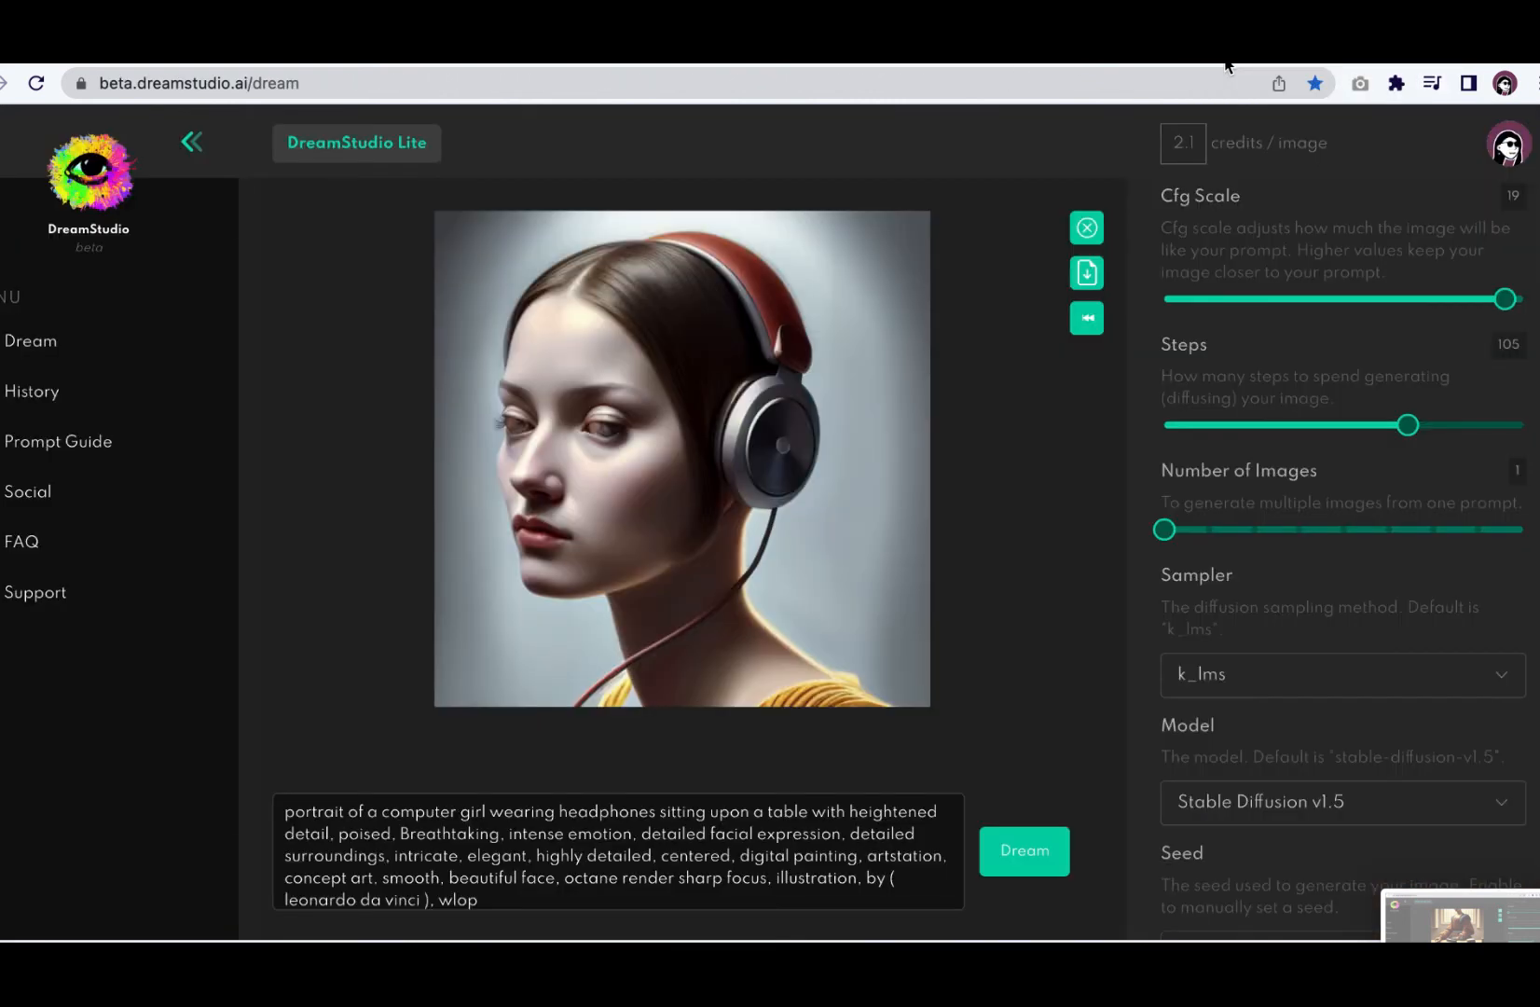
pyautogui.click(912, 865)
pyautogui.press('super+a')
pyautogui.press('super+v')
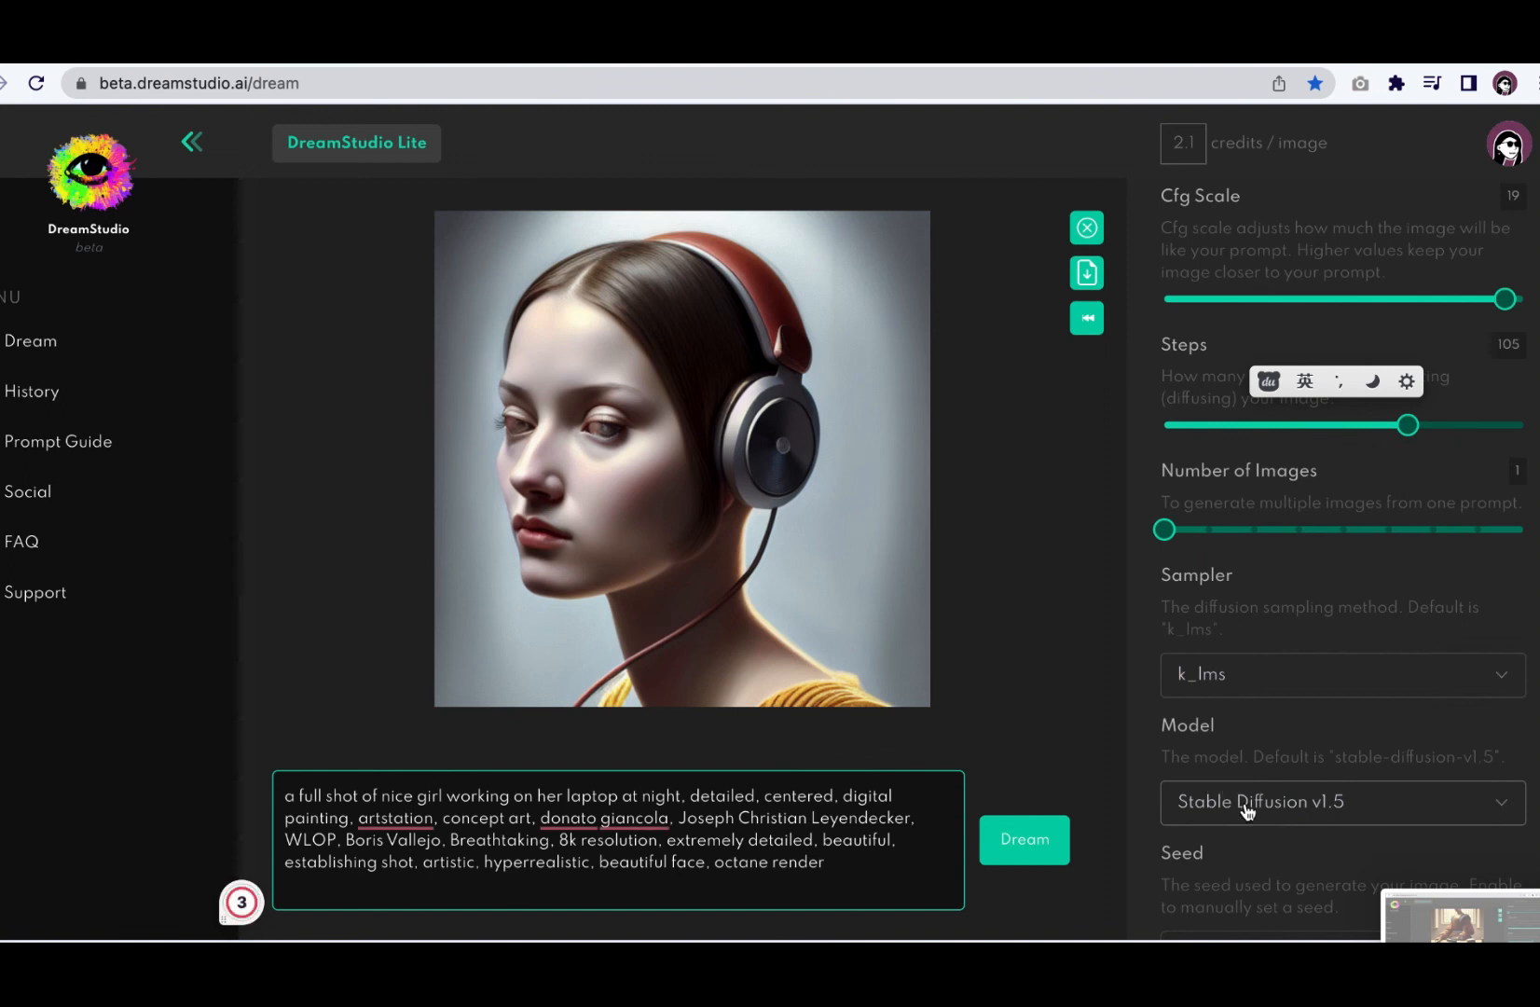
pyautogui.scroll(-3, 1247, 811)
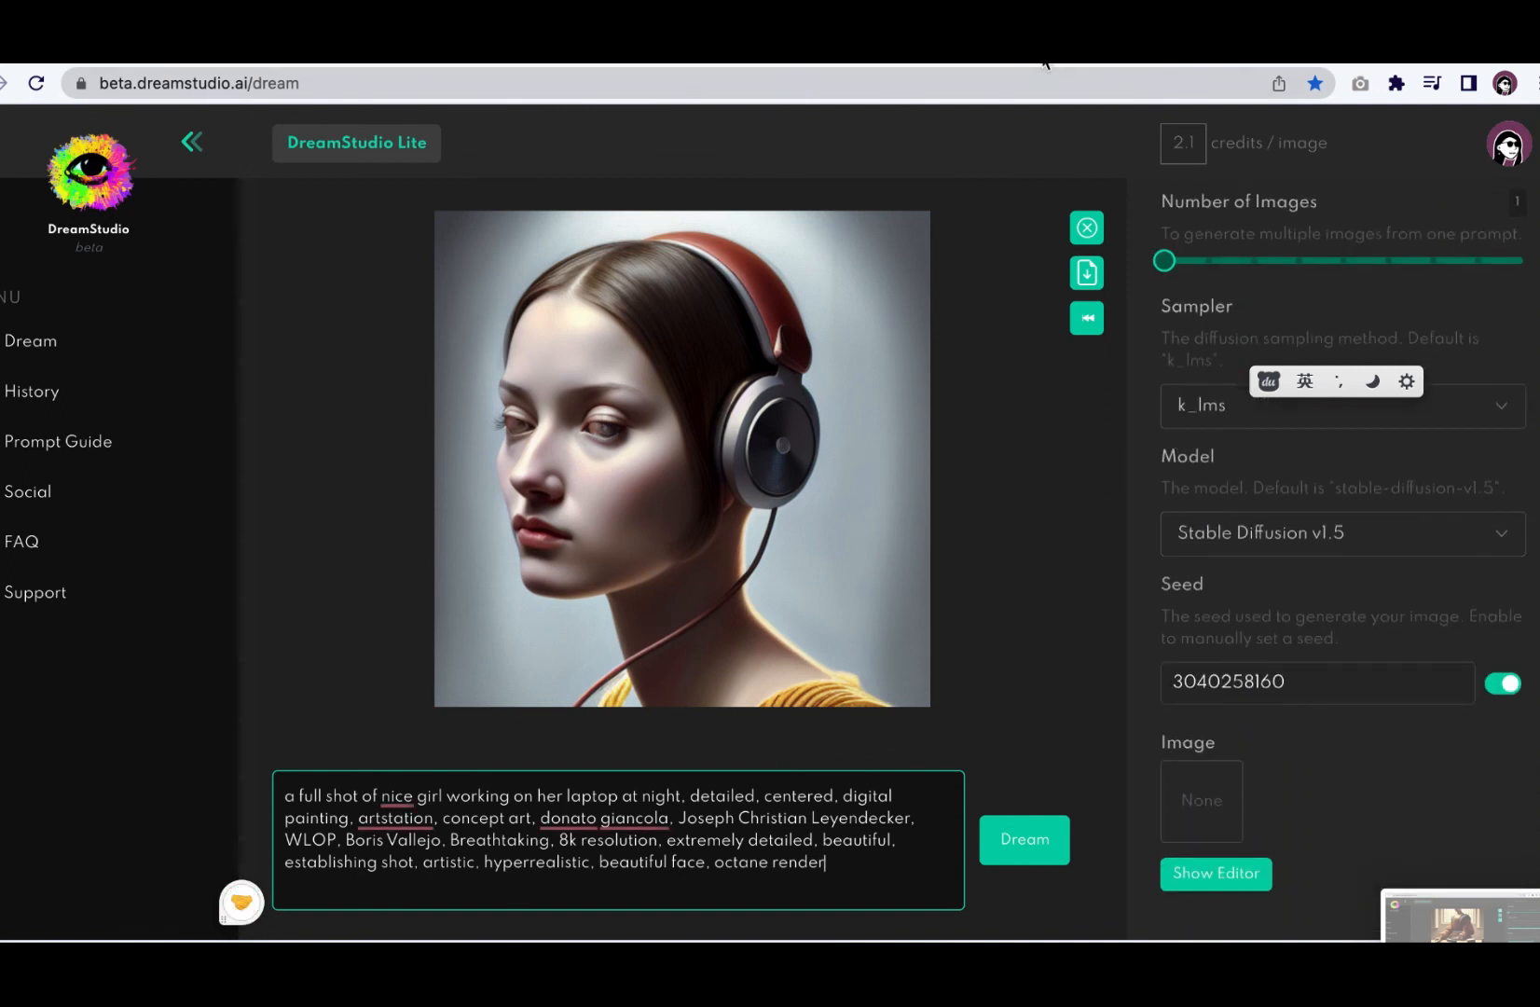
pyautogui.click(1074, 55)
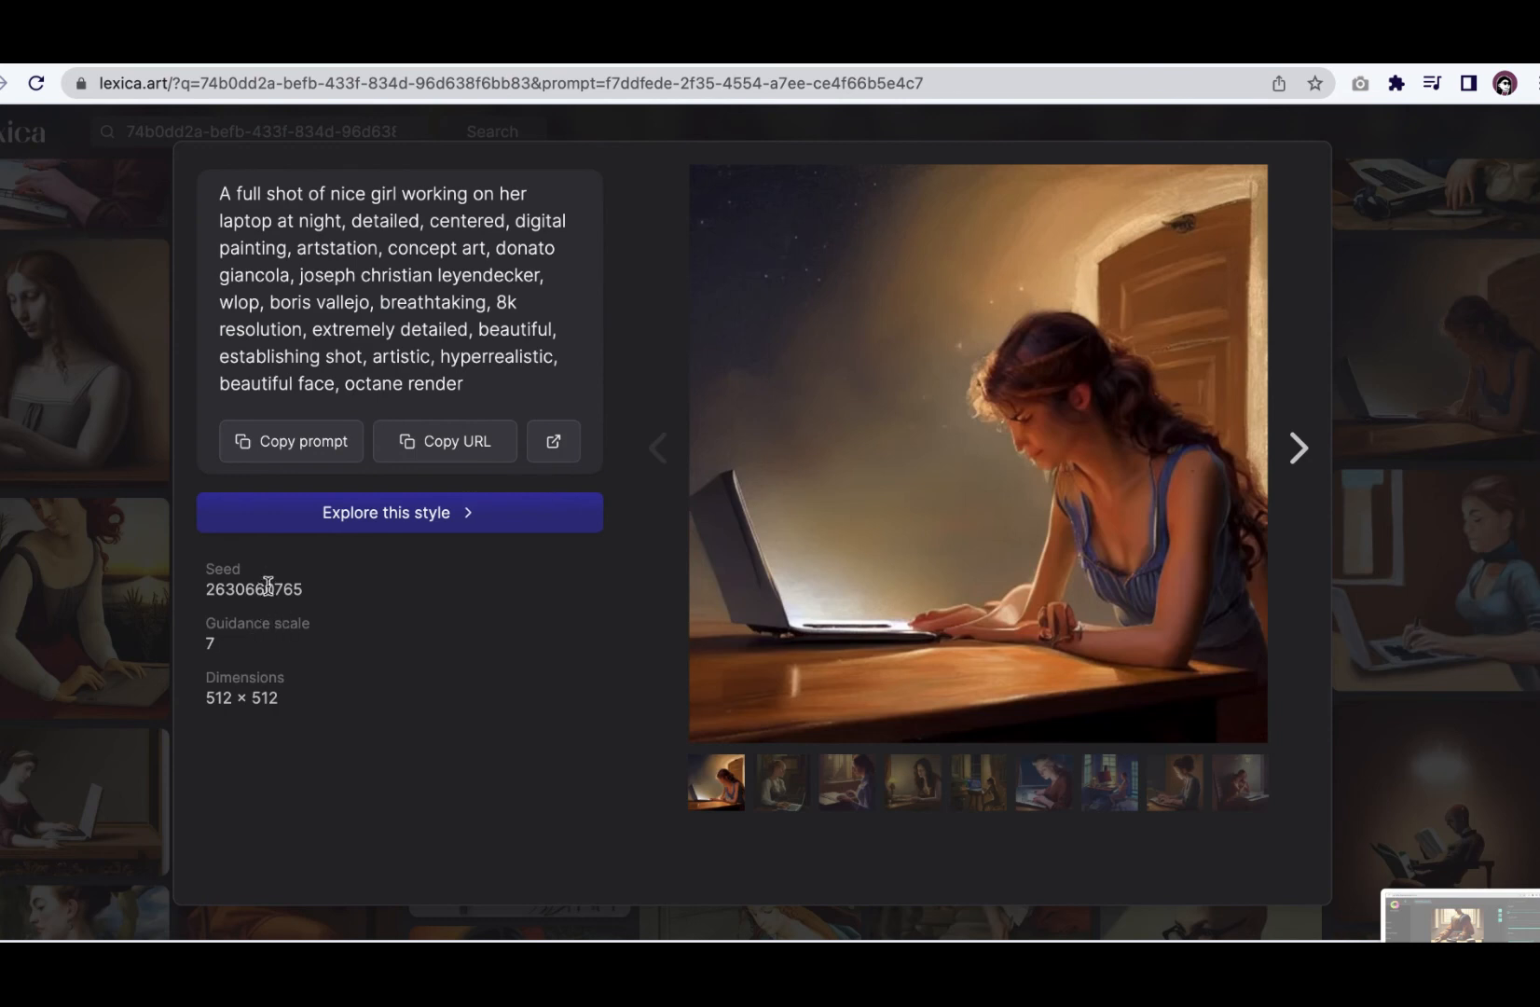
pyautogui.doubleClick(236, 591)
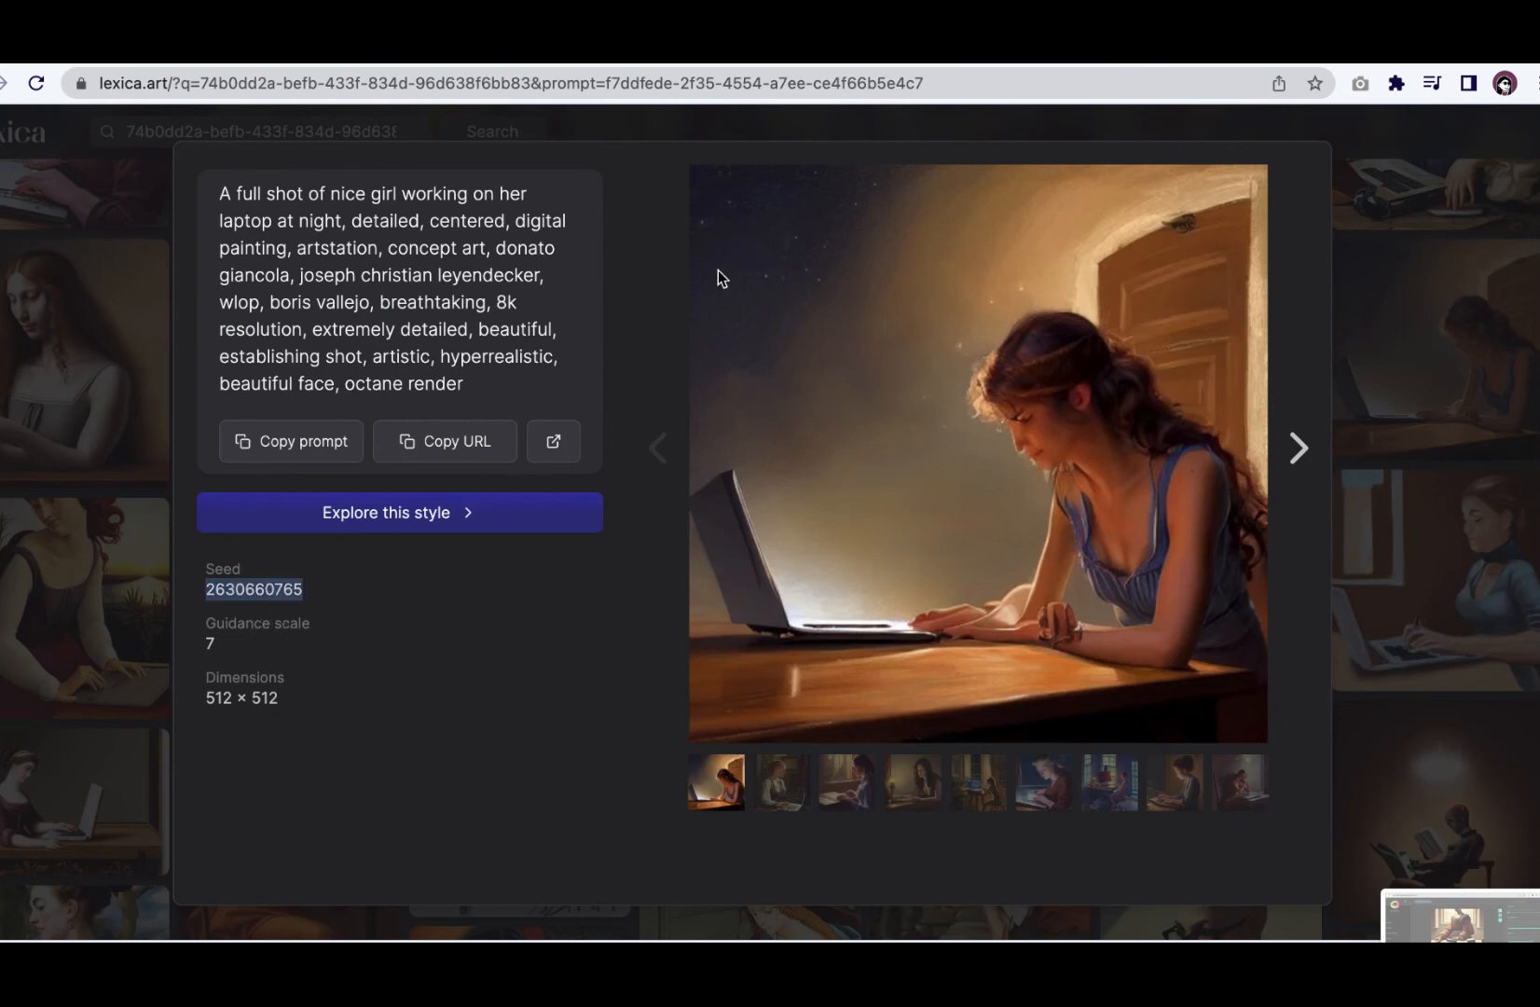
pyautogui.click(1232, 62)
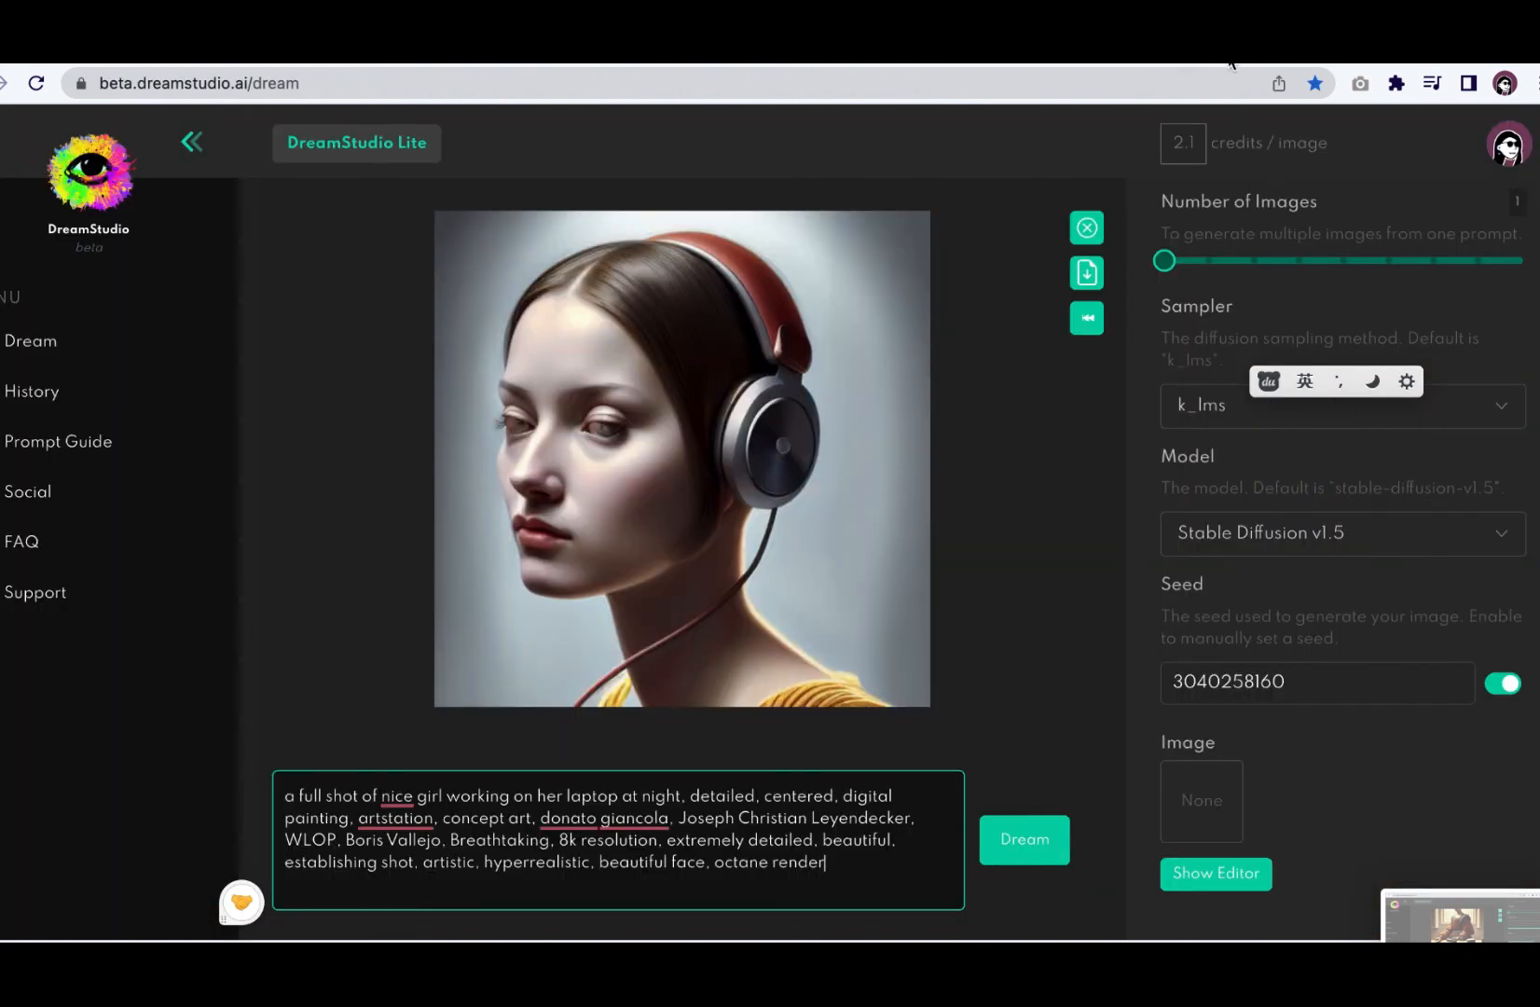
pyautogui.doubleClick(1272, 683)
pyautogui.press('super+v')
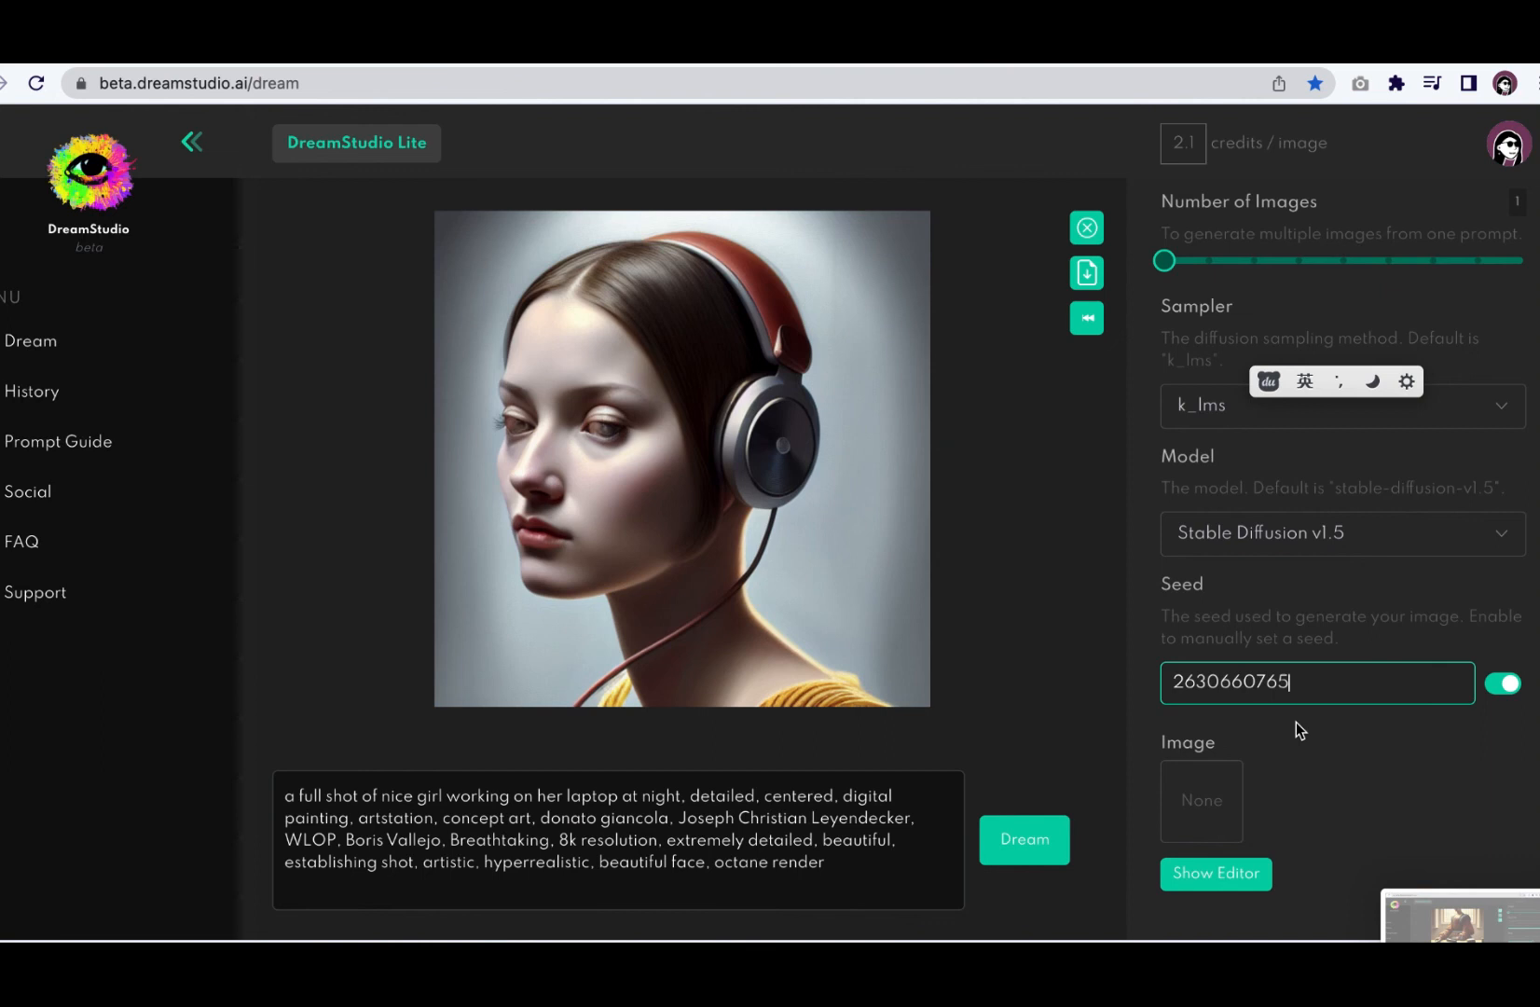
# Review the generation settings and generate the image from the girl working on her laptop prompt.
pyautogui.click(1341, 775)
pyautogui.scroll(3, 1340, 776)
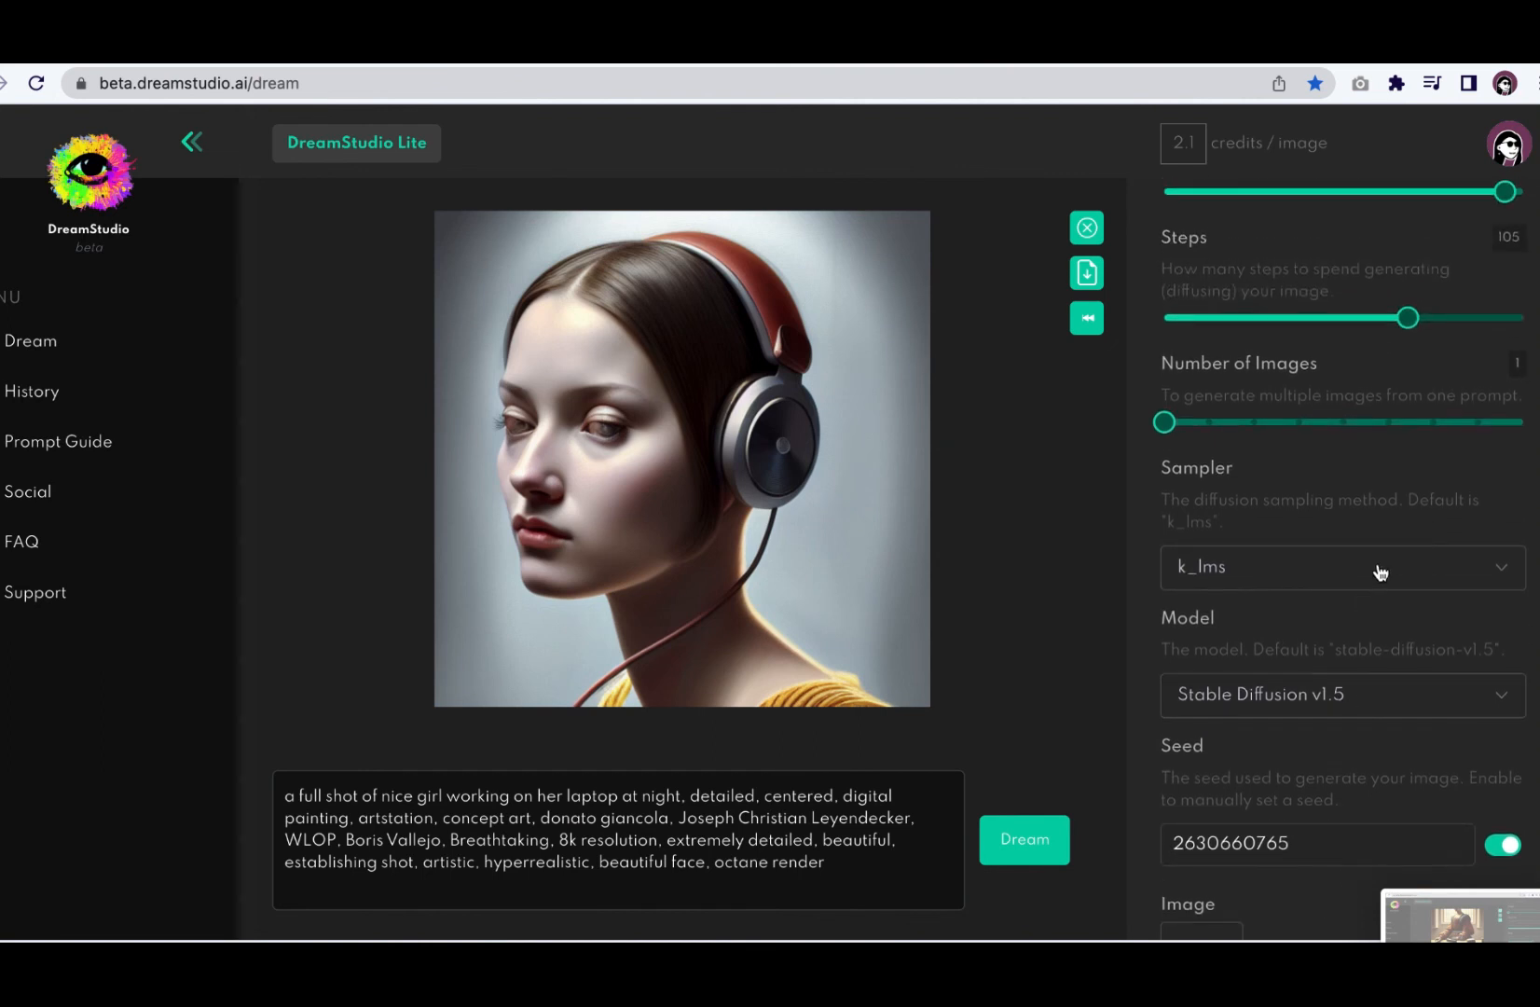
pyautogui.scroll(3, 1385, 571)
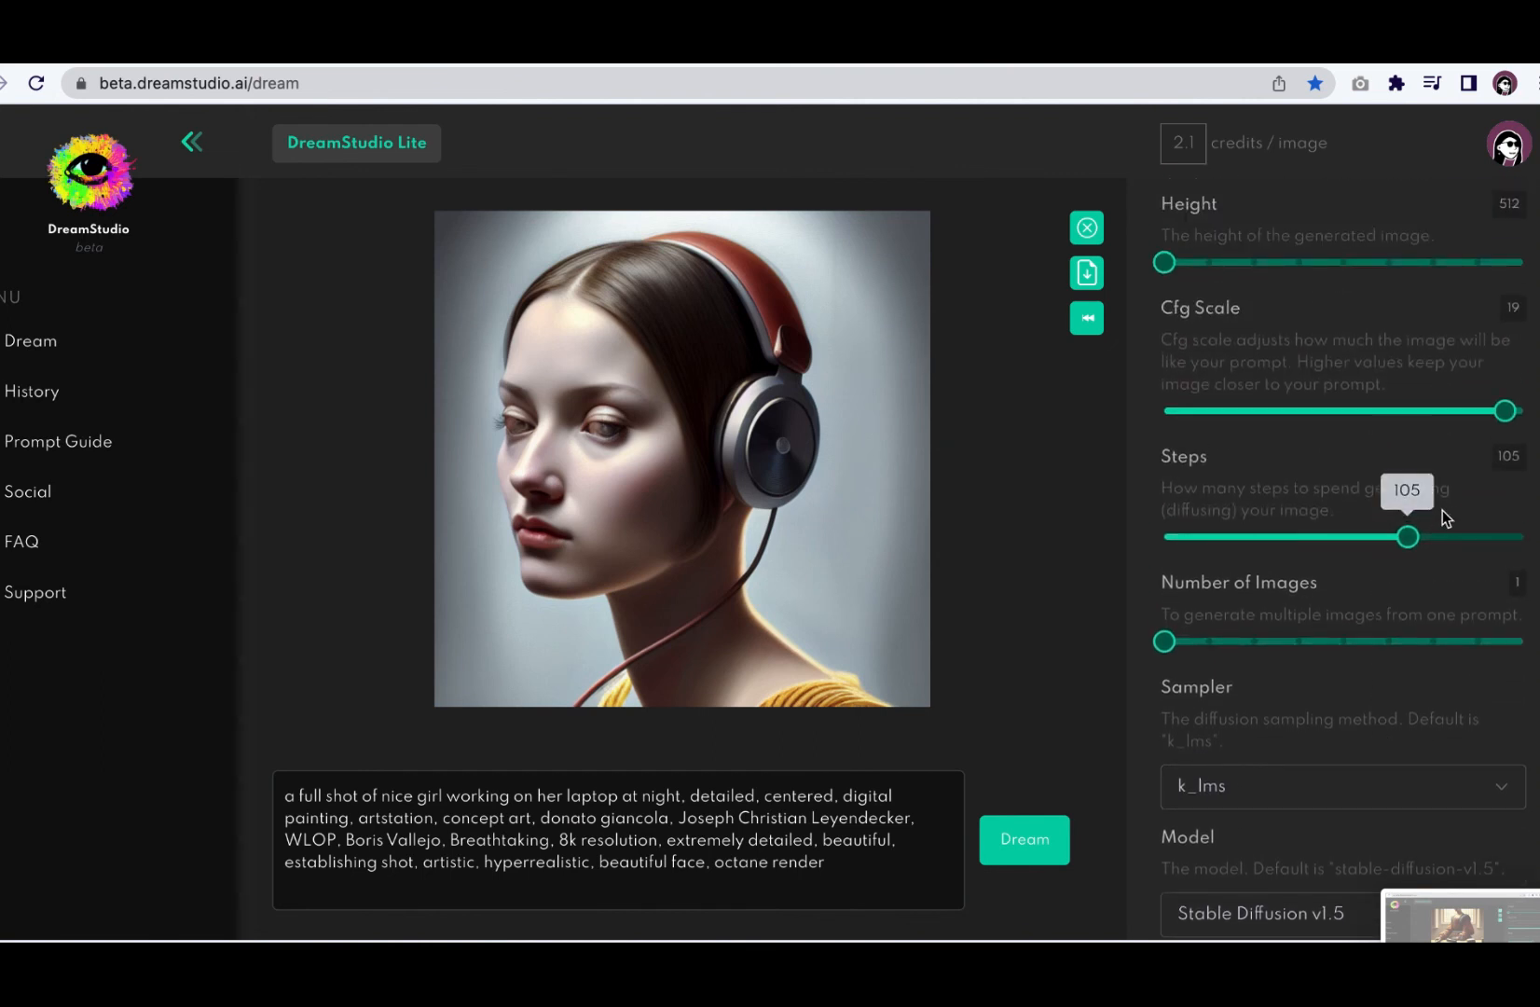
pyautogui.scroll(2, 1445, 427)
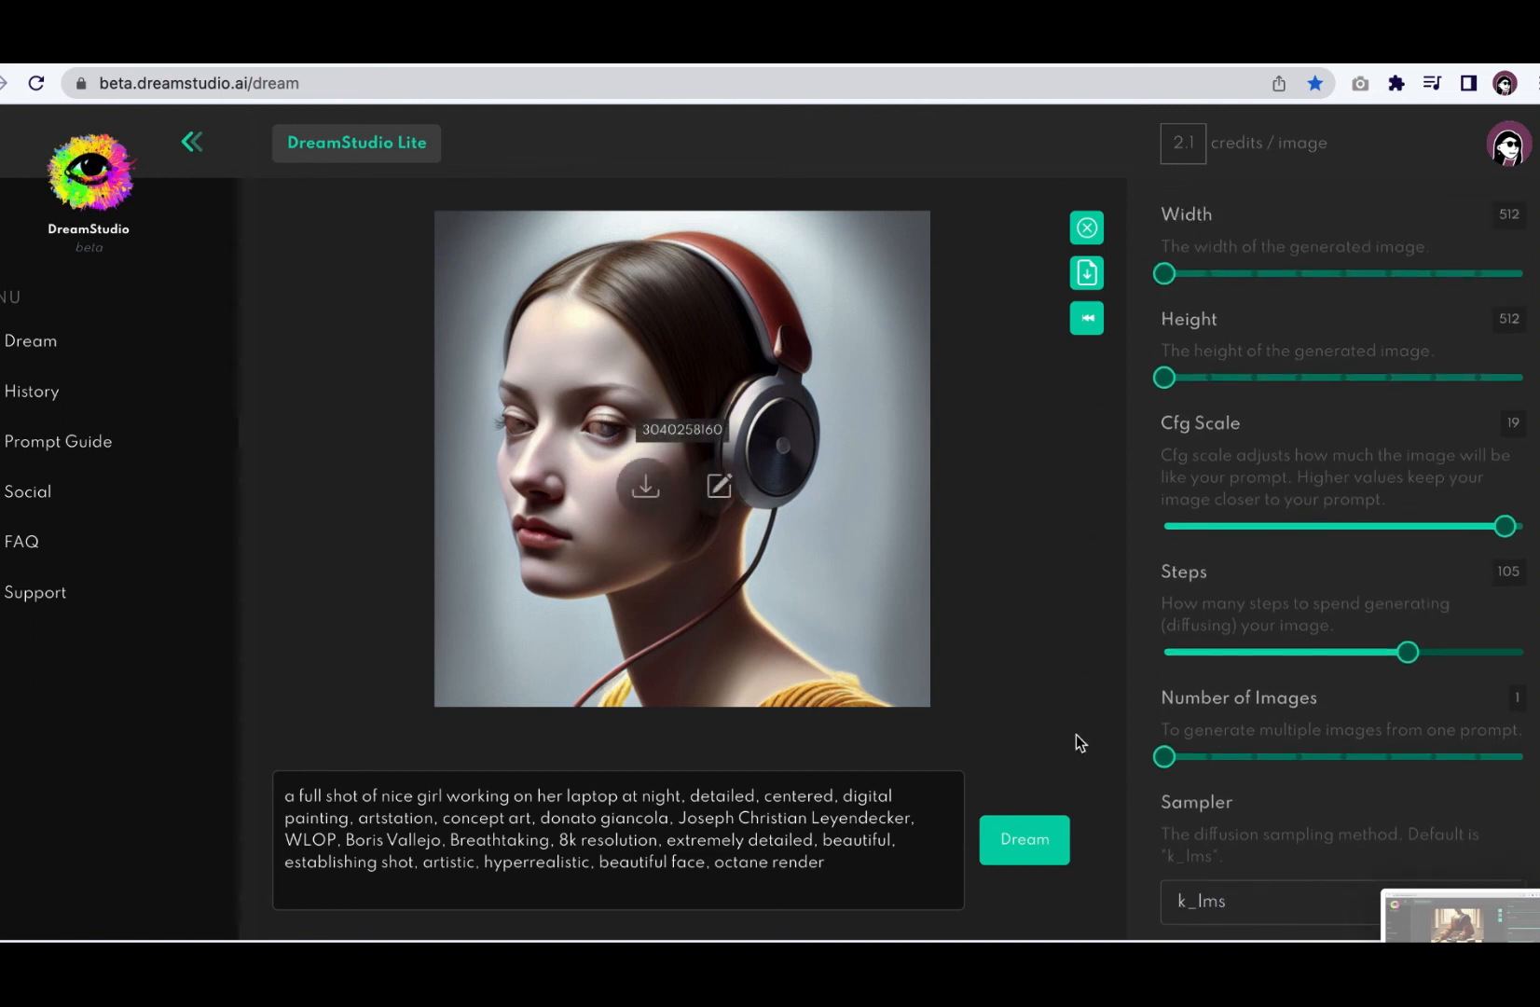
pyautogui.click(1032, 844)
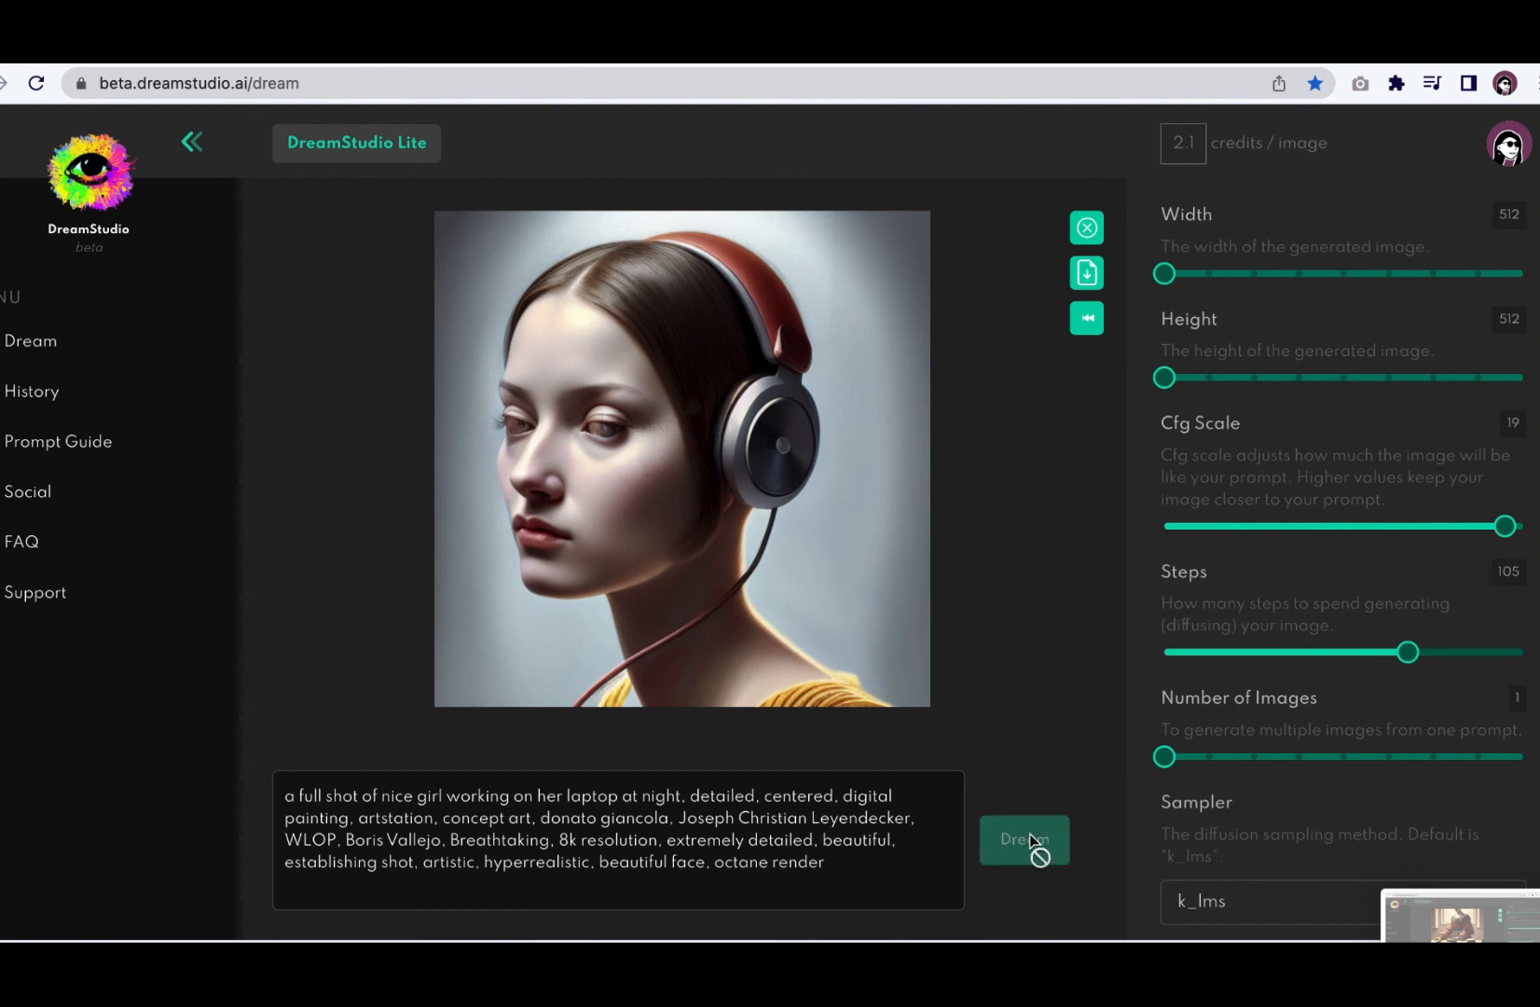